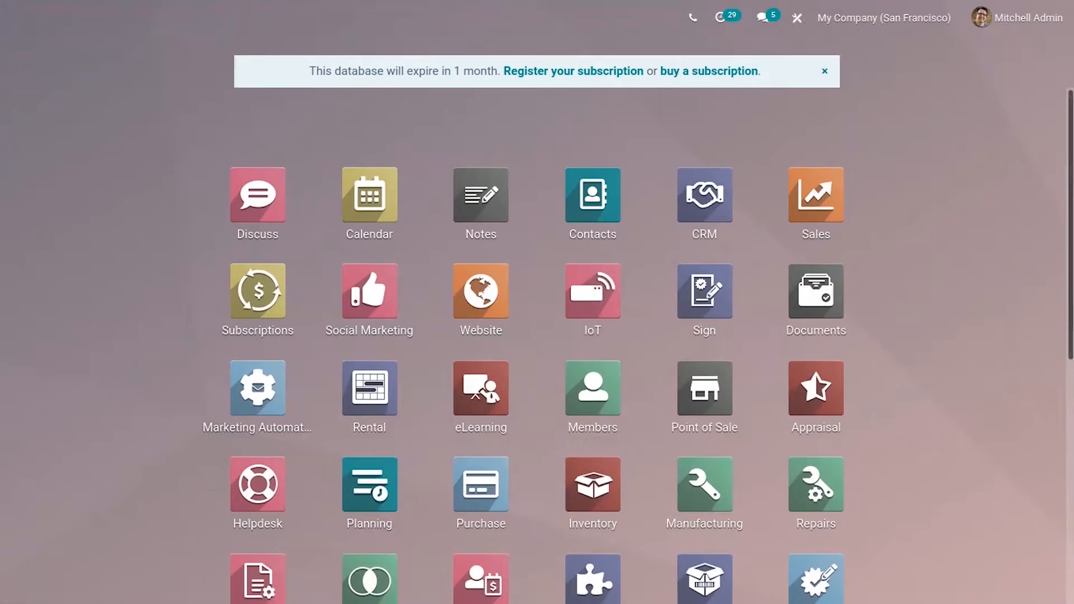
Open the $300 Ready Mat request for quotation in Purchase and start customizing its form in Studio.
{"action": "scroll", "coordinate": [512, 366], "scroll_direction": "down", "scroll_amount": 5}
{"action": "scroll", "coordinate": [512, 366], "scroll_direction": "up", "scroll_amount": 5}
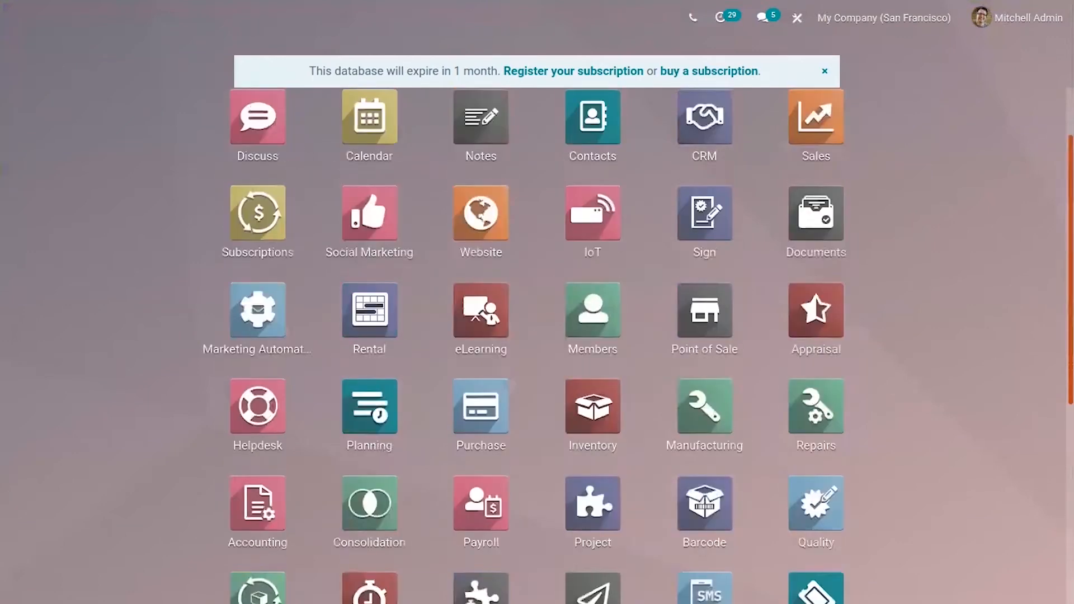
{"action": "left_click", "coordinate": [463, 491]}
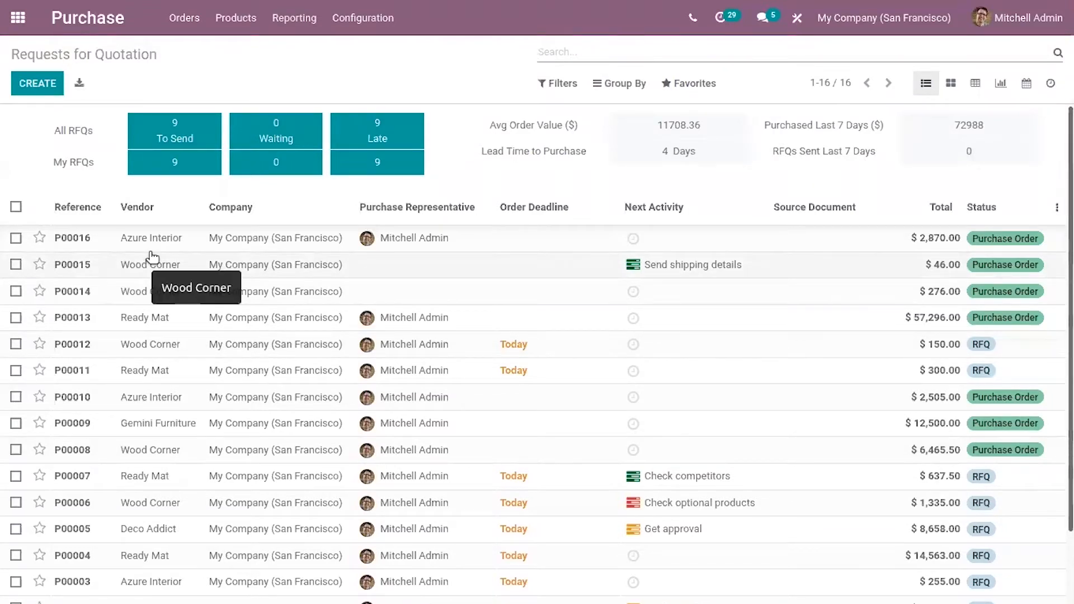
{"action": "left_click", "coordinate": [270, 376]}
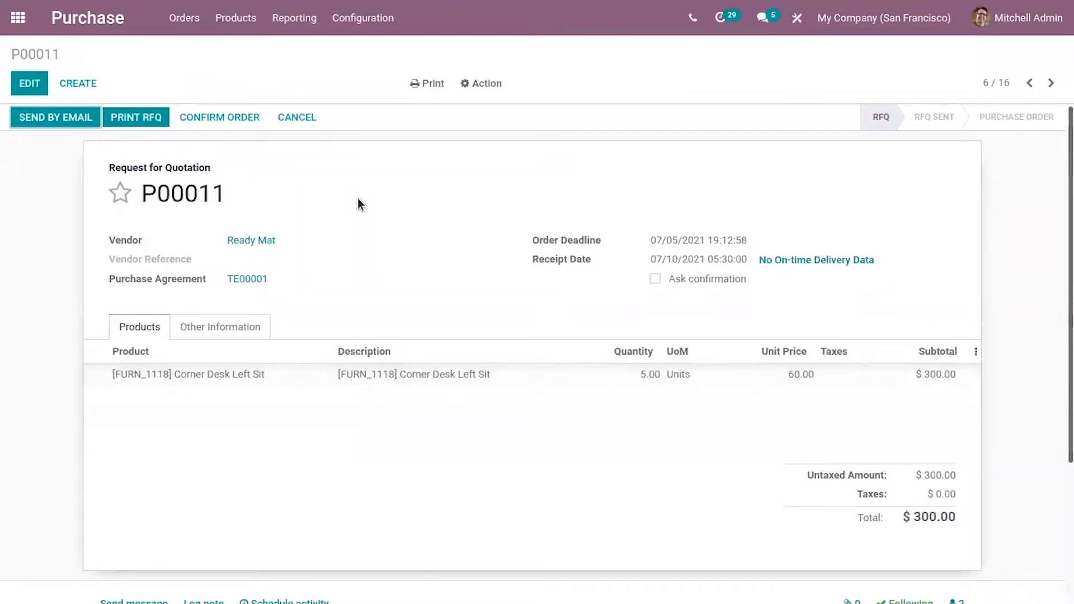
{"action": "left_click", "coordinate": [799, 20]}
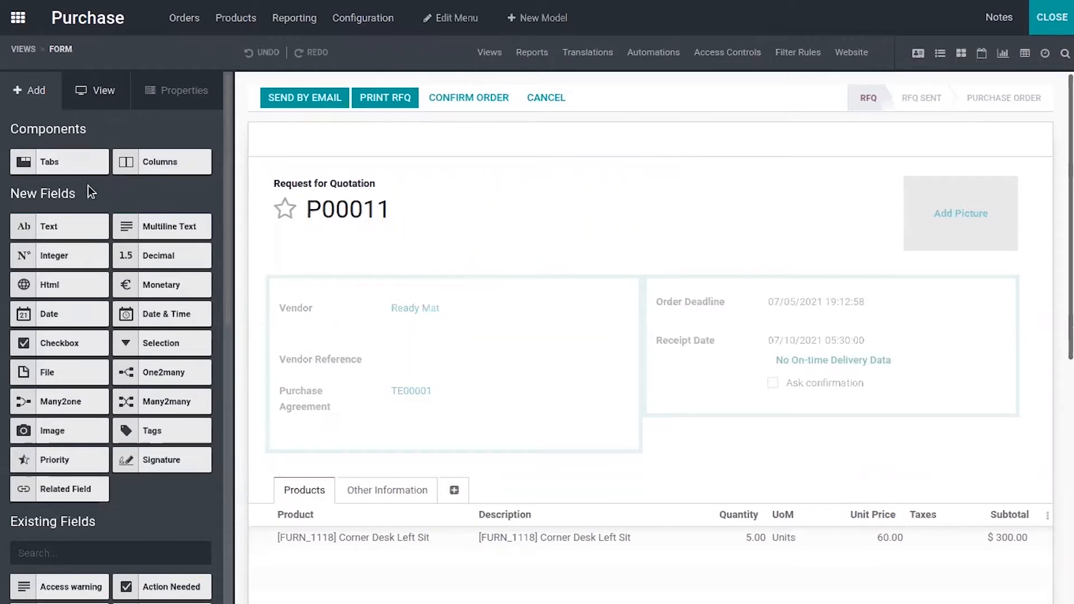
{"action": "left_click_drag", "start_coordinate": [230, 173], "coordinate": [210, 152]}
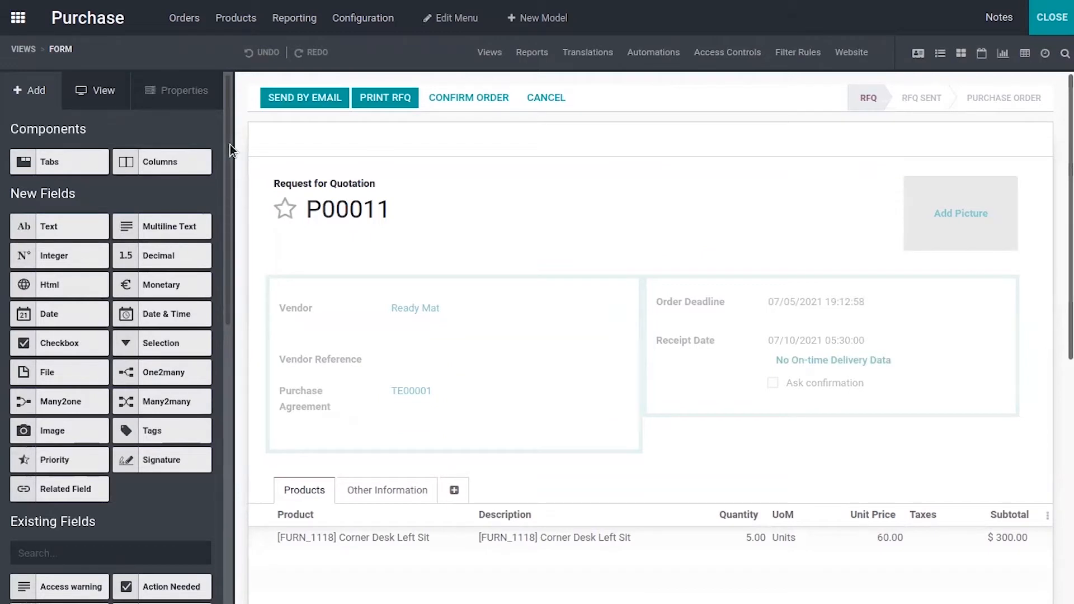
{"action": "mouse_move", "coordinate": [230, 145]}
{"action": "left_mouse_down"}
{"action": "mouse_move", "coordinate": [233, 216]}
{"action": "mouse_move", "coordinate": [228, 132]}
{"action": "left_mouse_up"}
{"action": "mouse_move", "coordinate": [230, 186]}
{"action": "left_mouse_down"}
{"action": "mouse_move", "coordinate": [234, 267]}
{"action": "mouse_move", "coordinate": [225, 173]}
{"action": "left_mouse_up"}
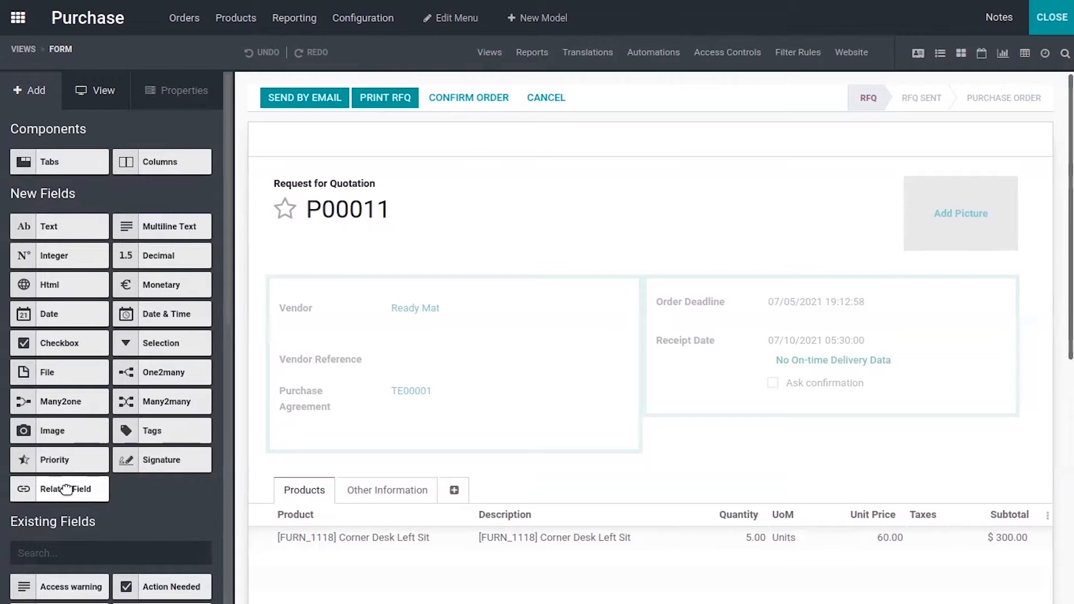
Add a related field below Vendor on the form and link it to the vendor's Timezone field.
{"action": "left_click_drag", "start_coordinate": [66, 490], "coordinate": [468, 295]}
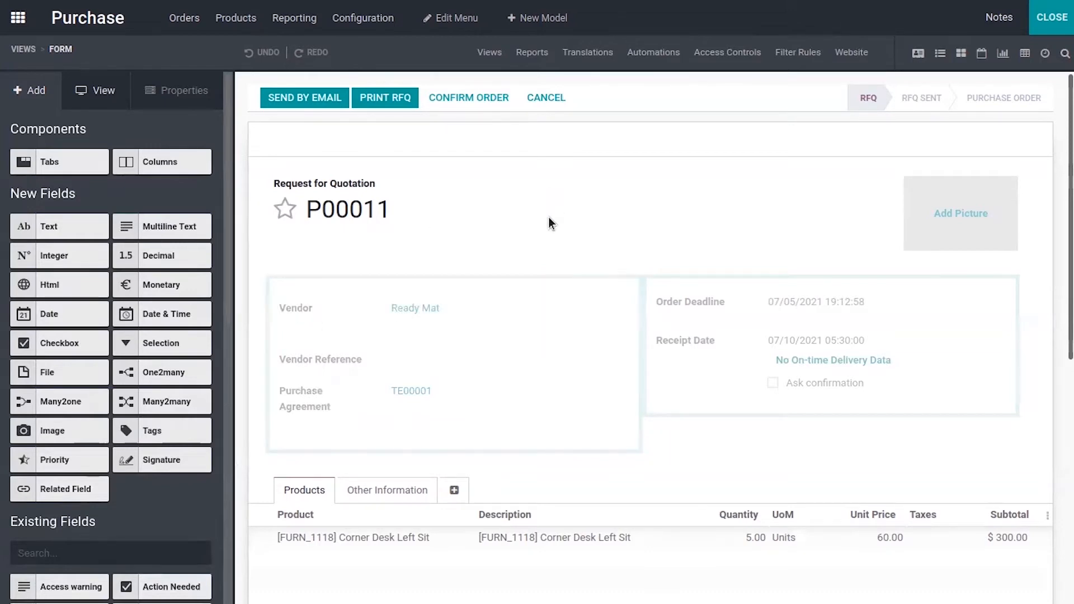
{"action": "mouse_move", "coordinate": [1070, 196]}
{"action": "left_mouse_down"}
{"action": "mouse_move", "coordinate": [1070, 358]}
{"action": "mouse_move", "coordinate": [1071, 193]}
{"action": "left_mouse_up"}
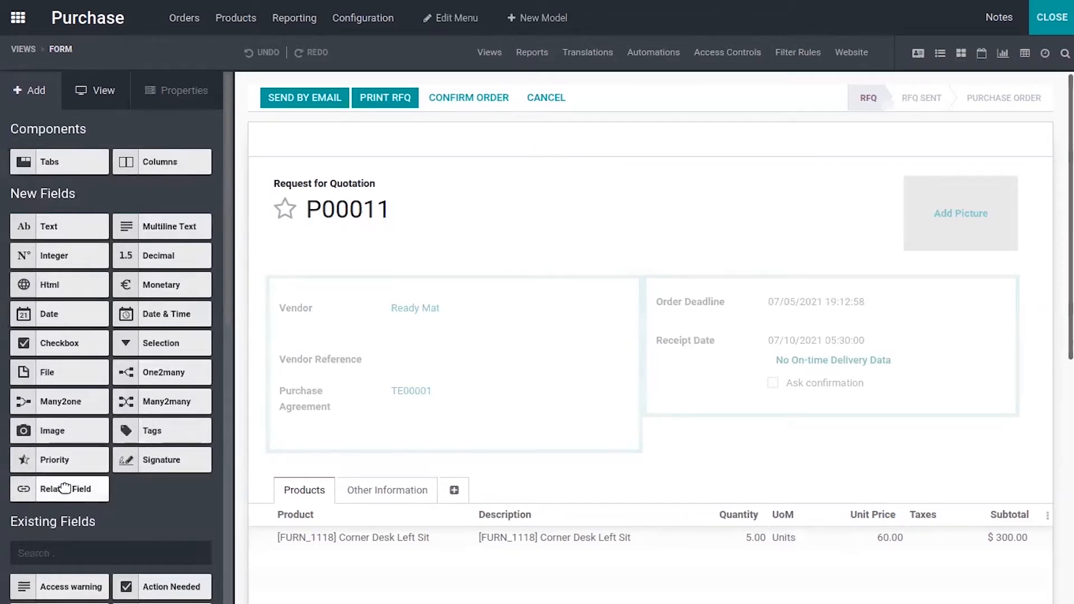
{"action": "left_click_drag", "start_coordinate": [65, 489], "coordinate": [327, 367]}
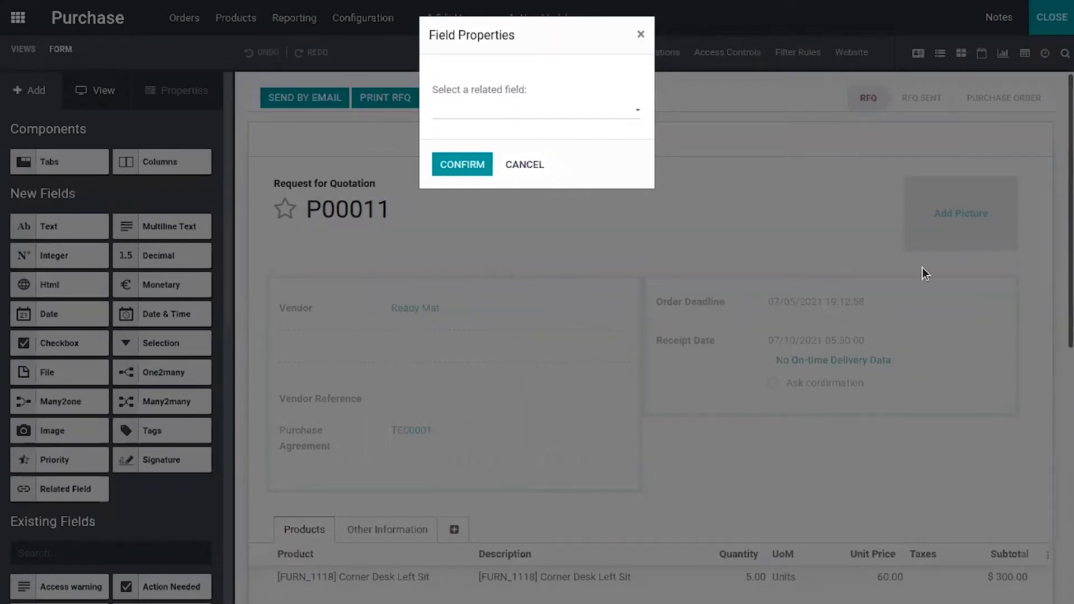
{"action": "left_click", "coordinate": [591, 108]}
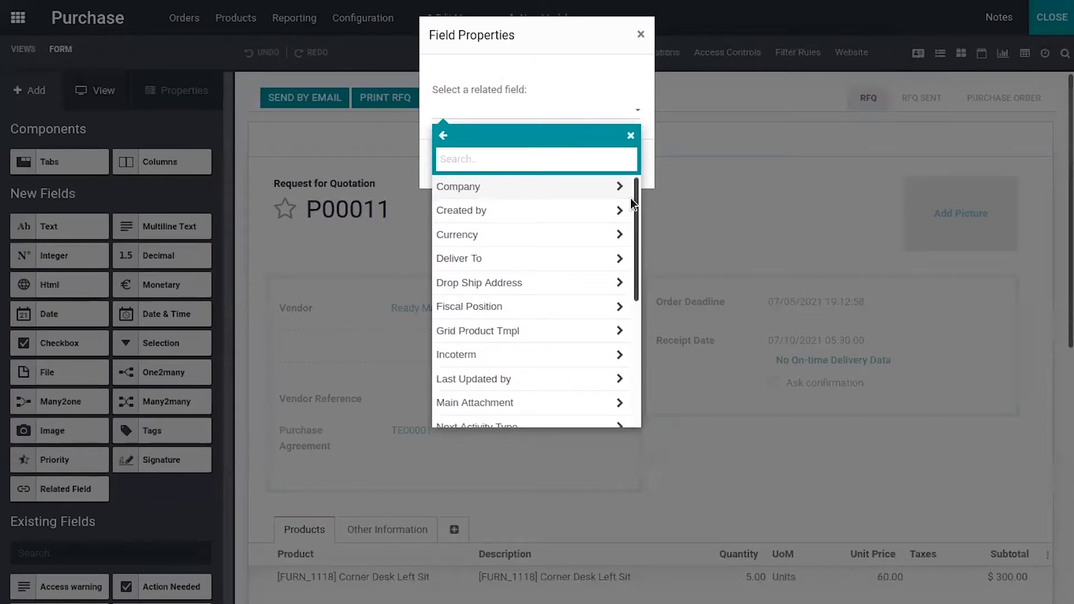
{"action": "left_click_drag", "start_coordinate": [632, 196], "coordinate": [670, 349]}
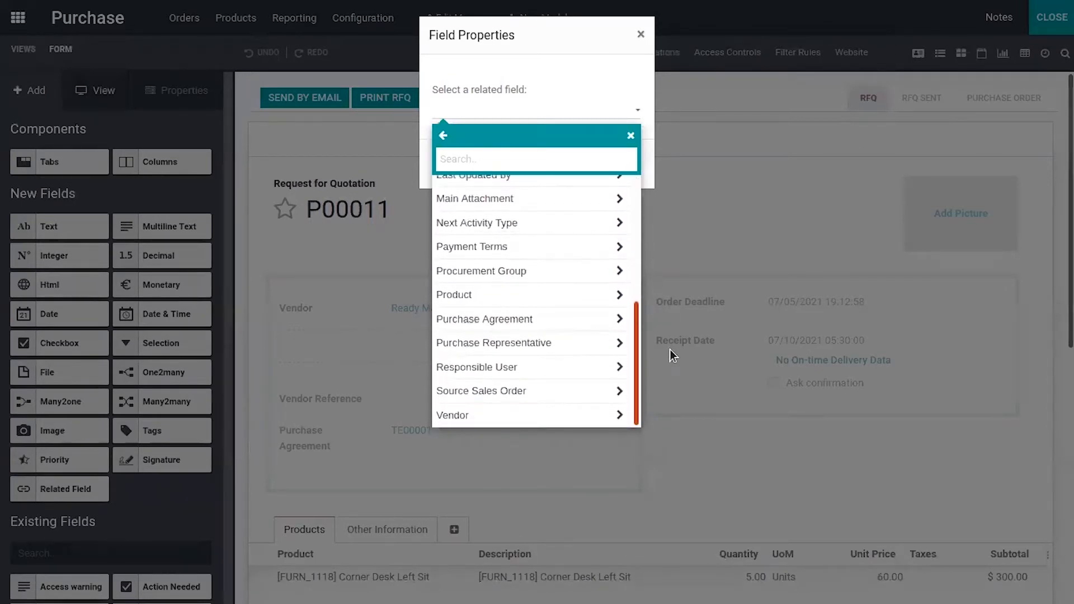
{"action": "left_click", "coordinate": [552, 415]}
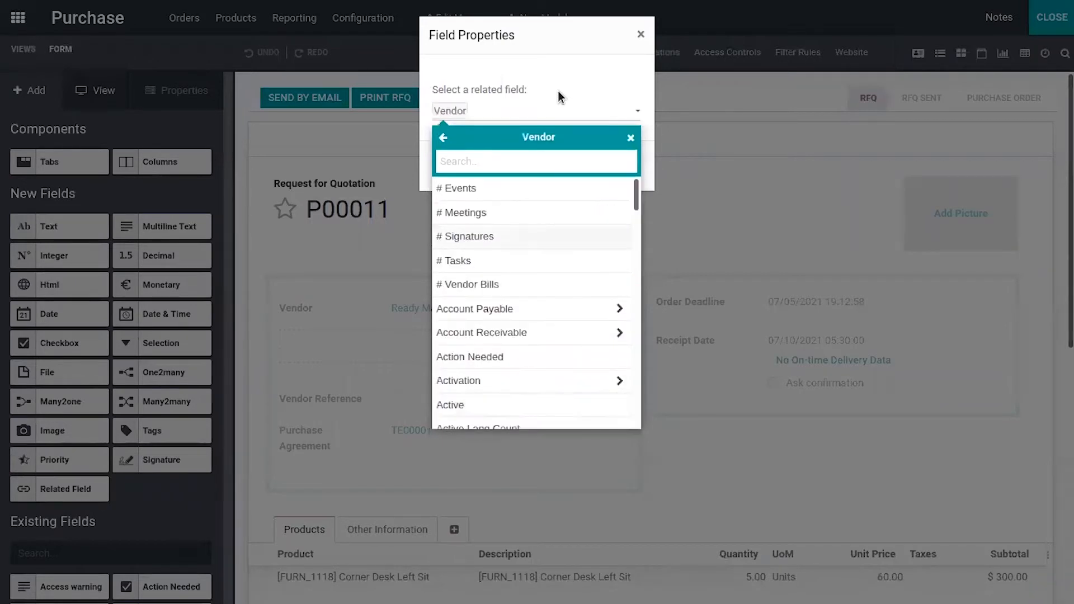
{"action": "left_click_drag", "start_coordinate": [636, 186], "coordinate": [646, 381]}
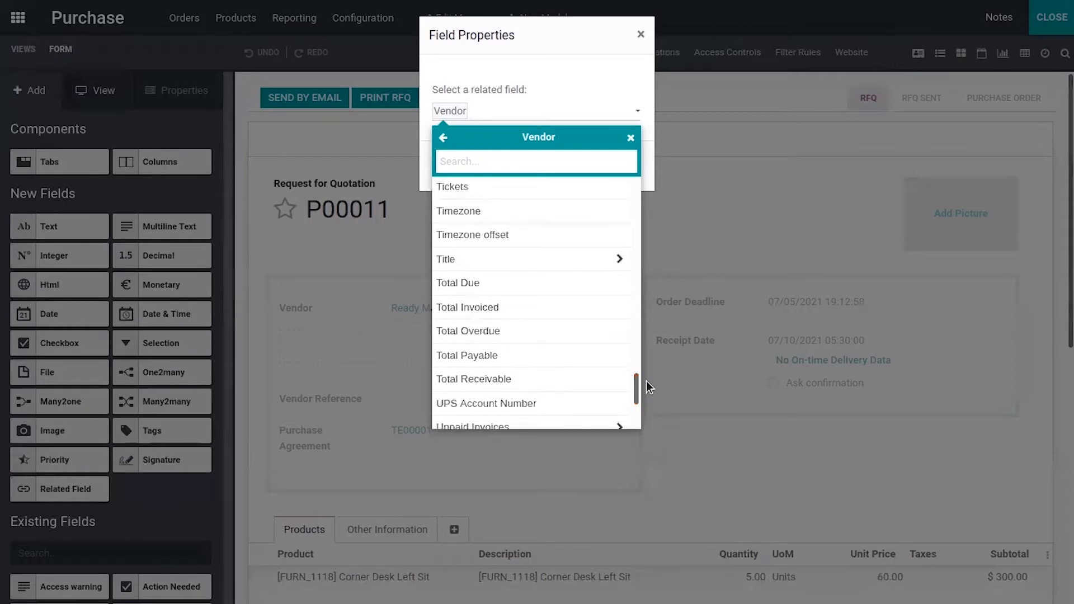
{"action": "left_click", "coordinate": [506, 216]}
{"action": "left_click", "coordinate": [446, 164]}
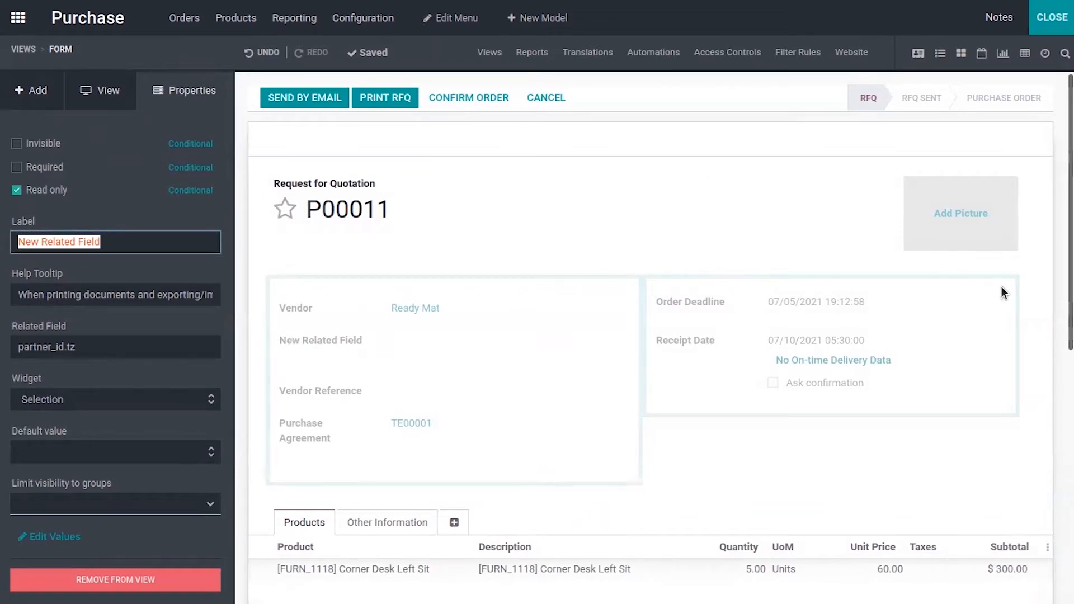
Set the new related field's label to "Timezone".
{"action": "left_click", "coordinate": [329, 340]}
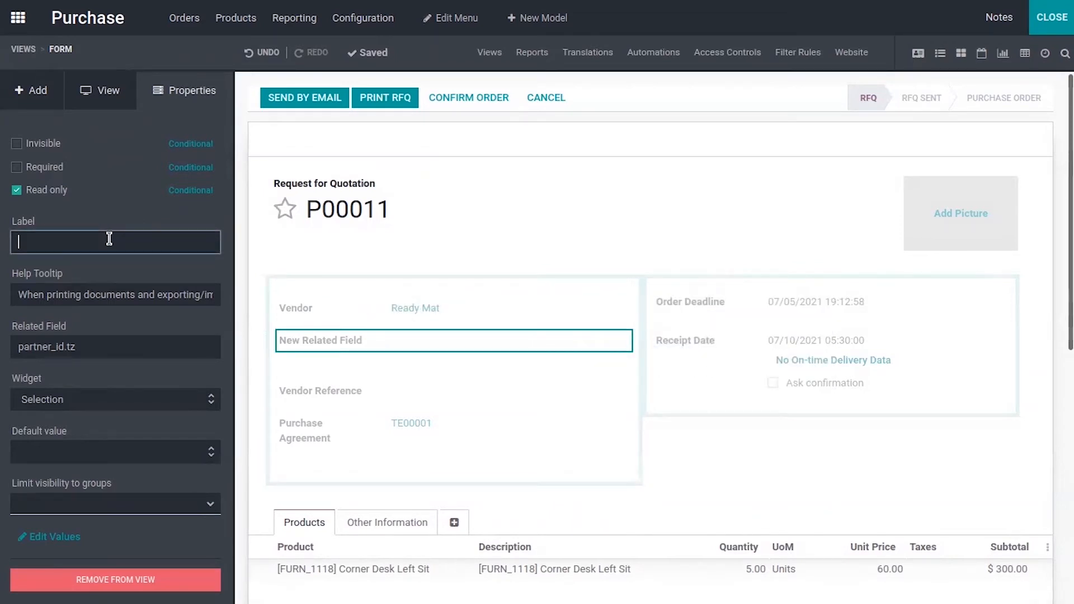
{"action": "type", "text": "Timezone"}
{"action": "left_click", "coordinate": [85, 295]}
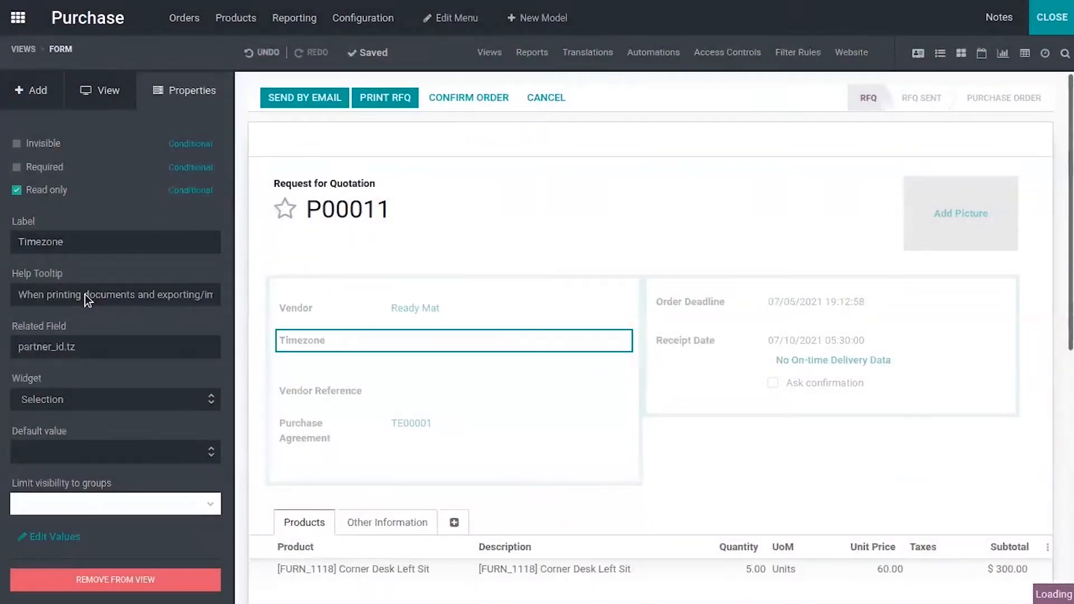
Replace the Timezone field's help tooltip with "Timezone of the vendor".
{"action": "left_click", "coordinate": [143, 290]}
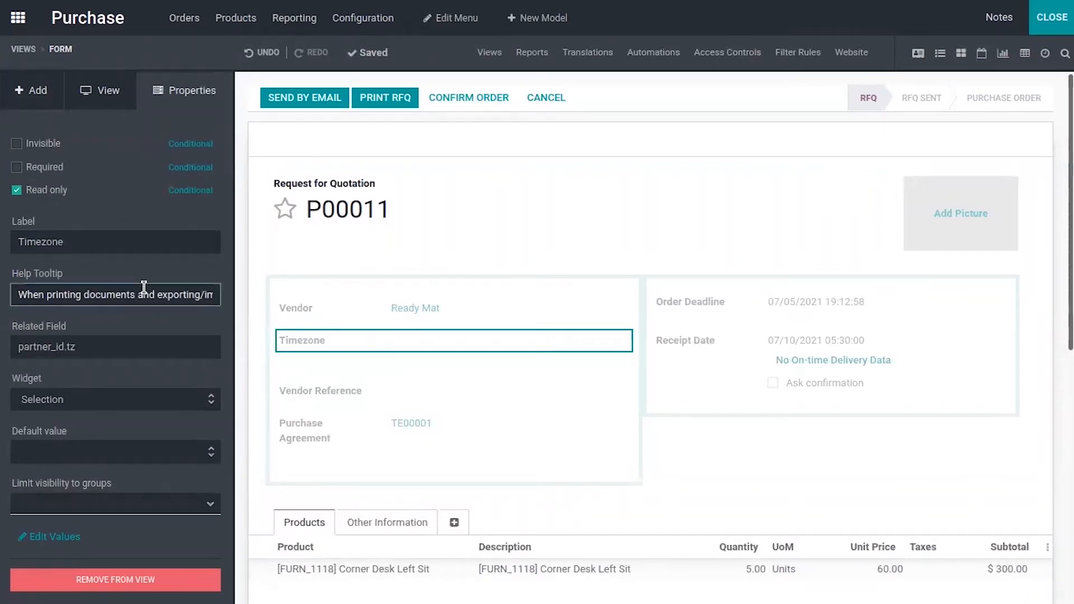
{"action": "key", "text": "ctrl+a"}
{"action": "key", "text": "BackSpace"}
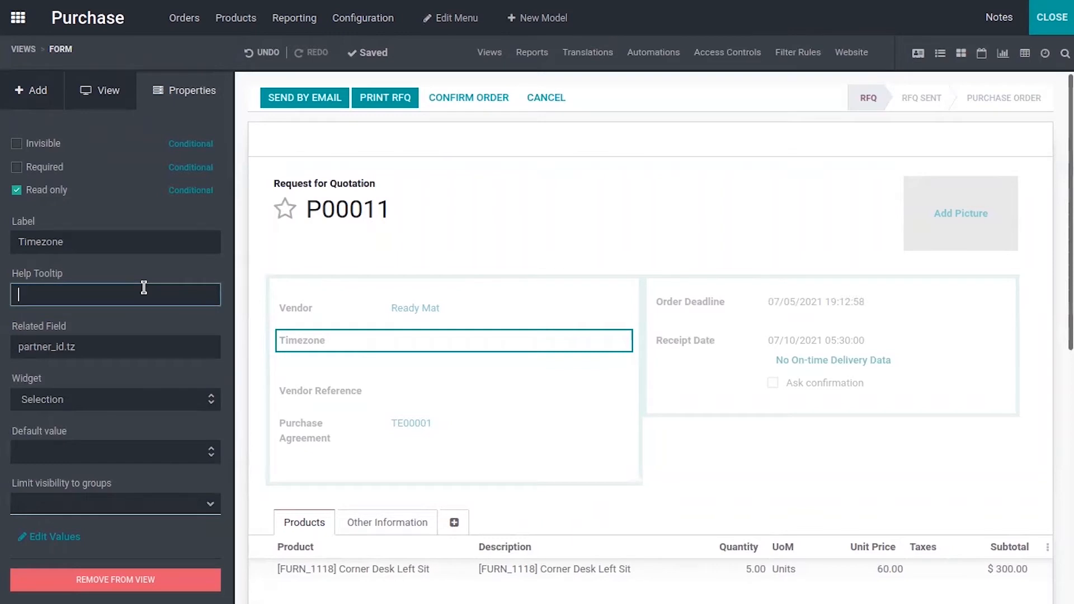
{"action": "type", "text": "Time"}
{"action": "type", "text": "xone"}
{"action": "key", "text": "BackSpace"}
{"action": "key", "text": "BackSpace"}
{"action": "key", "text": "BackSpace"}
{"action": "key", "text": "BackSpace"}
{"action": "key", "text": "BackSpace"}
{"action": "type", "text": "zone of the v"}
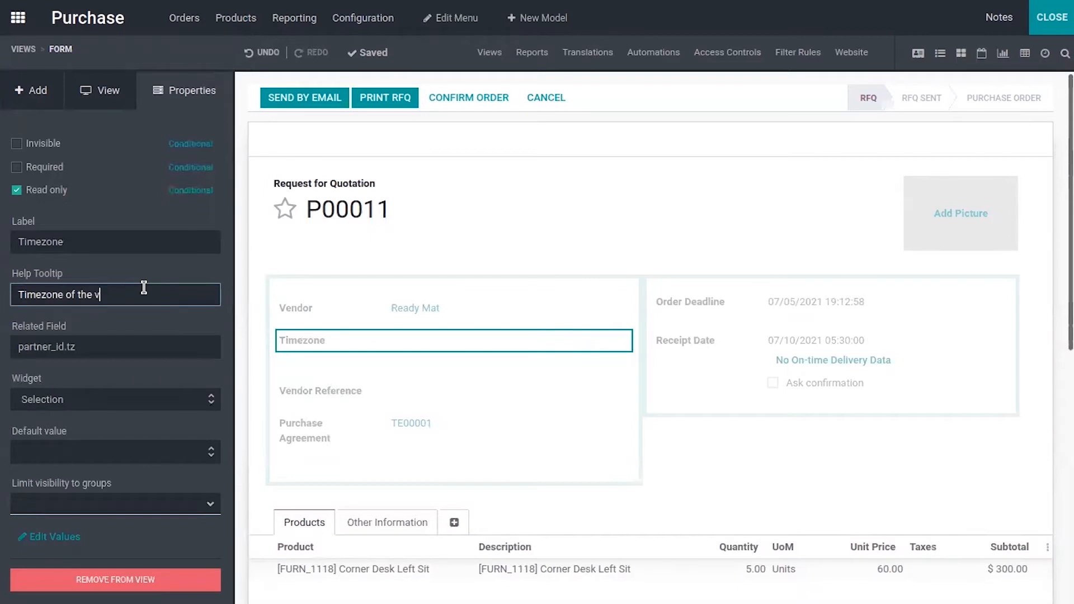
{"action": "key", "text": "Home"}
{"action": "left_click", "coordinate": [158, 291]}
{"action": "type", "text": "endor"}
{"action": "key", "text": "Tab"}
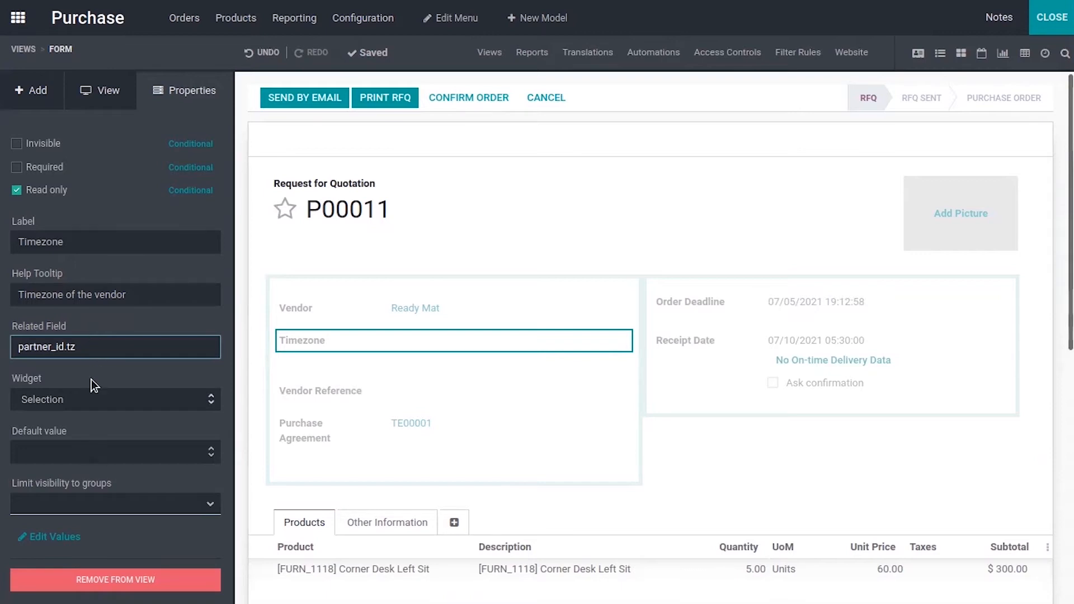
Review the widget types, default values and visibility groups available for the Timezone field without changing them.
{"action": "left_click", "coordinate": [68, 400]}
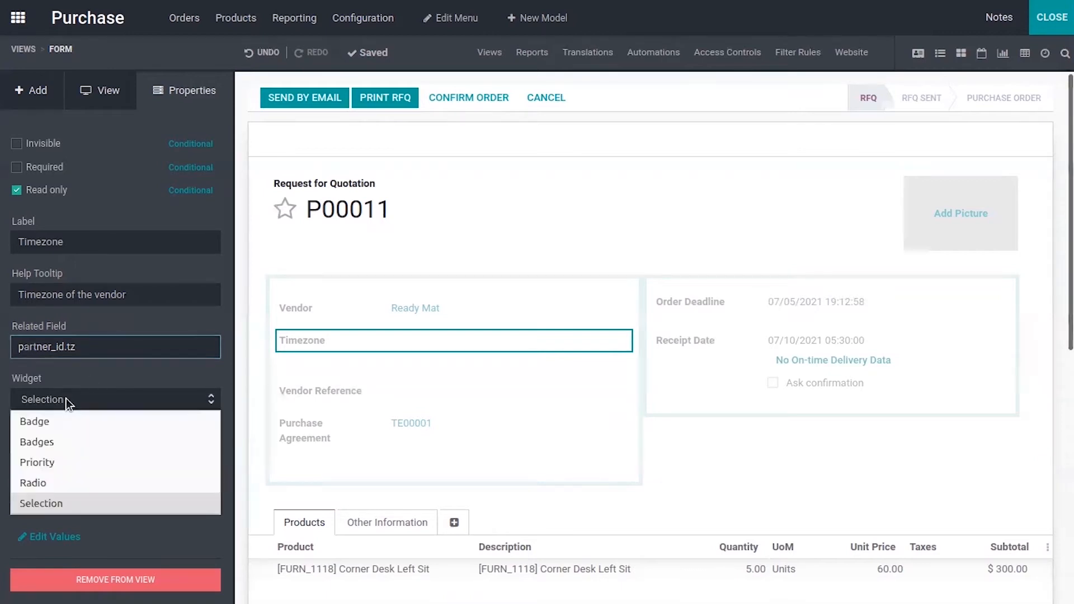
{"action": "left_click", "coordinate": [106, 371]}
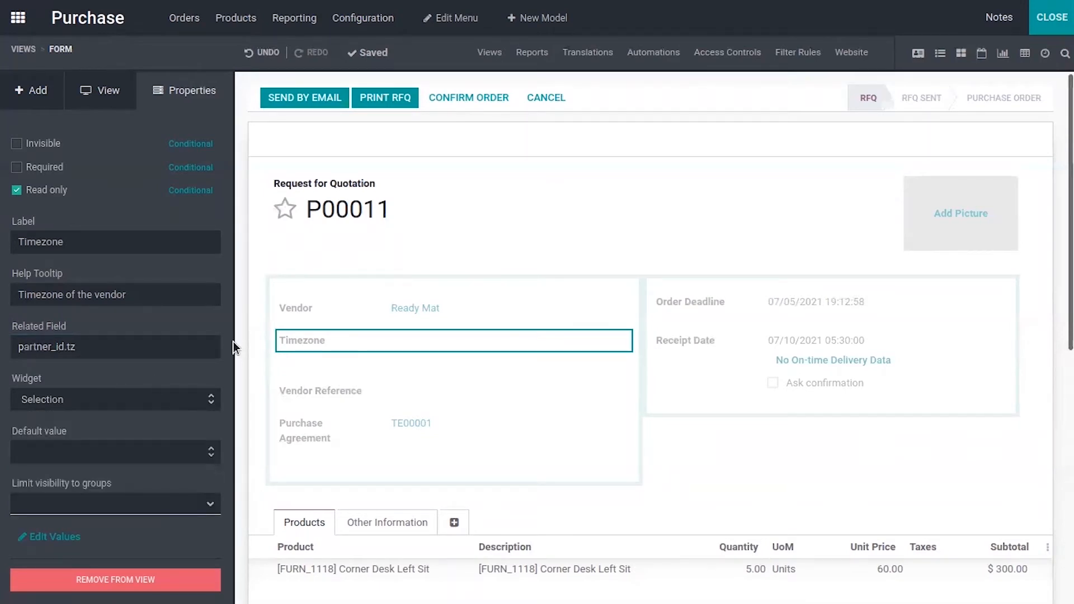
{"action": "left_click", "coordinate": [89, 448]}
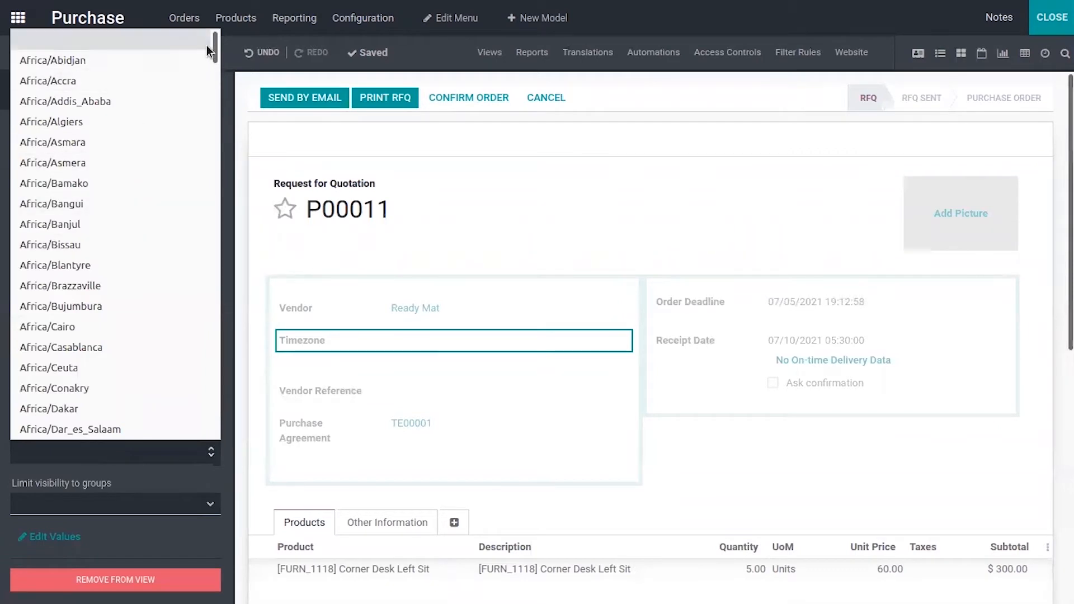
{"action": "left_click_drag", "start_coordinate": [214, 43], "coordinate": [222, 273]}
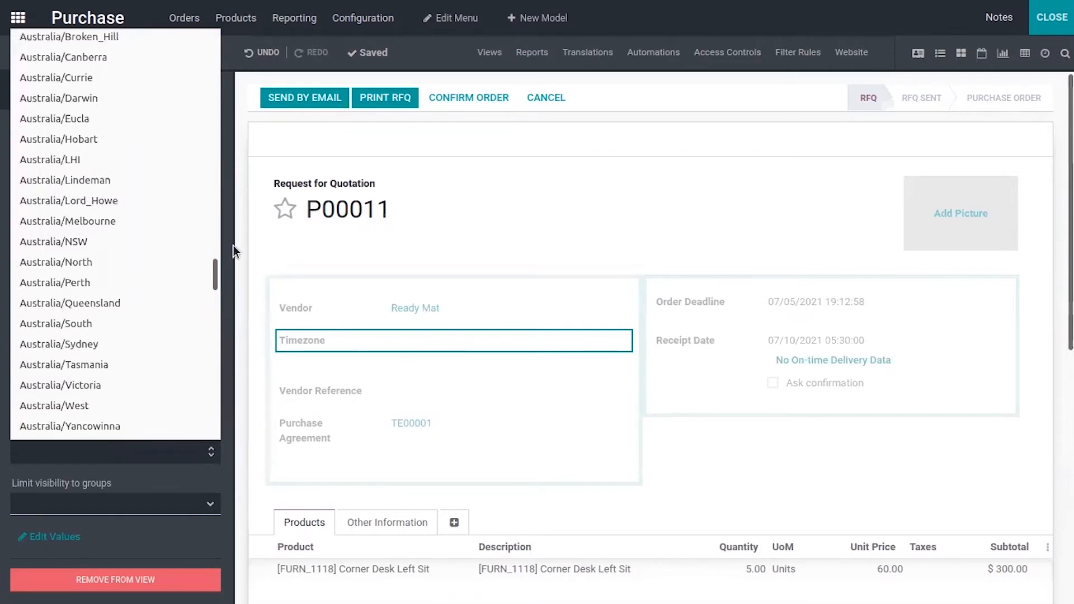
{"action": "left_click", "coordinate": [225, 220]}
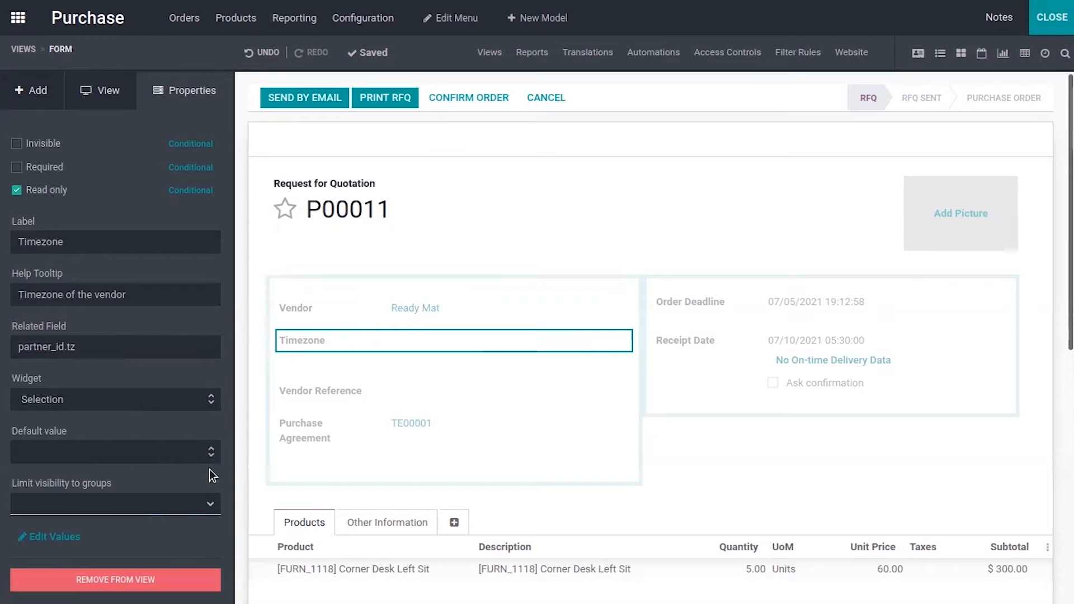
{"action": "left_click", "coordinate": [128, 510]}
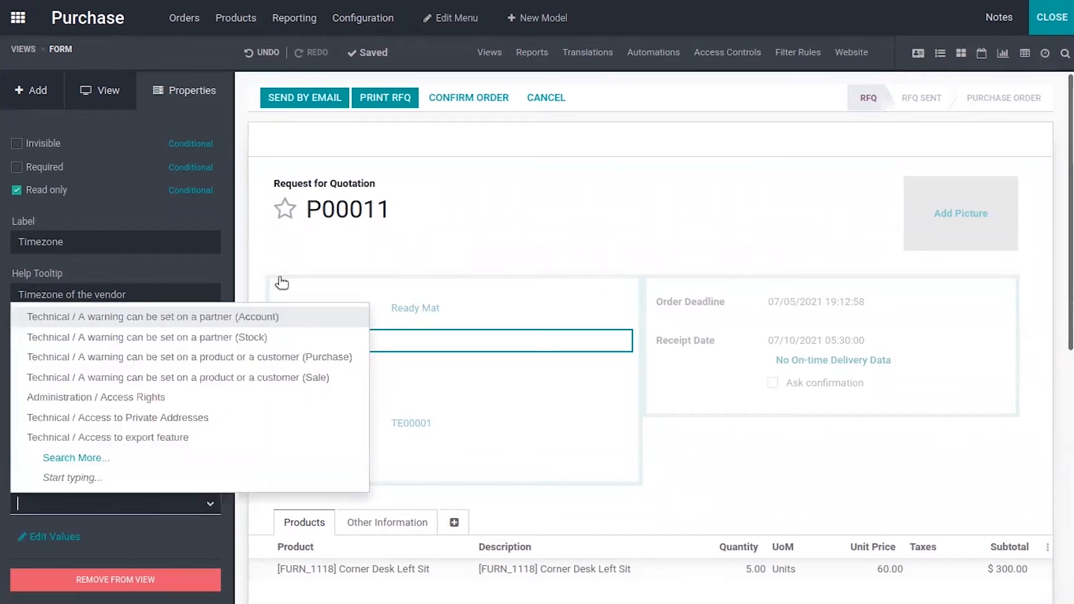
{"action": "left_click", "coordinate": [281, 233]}
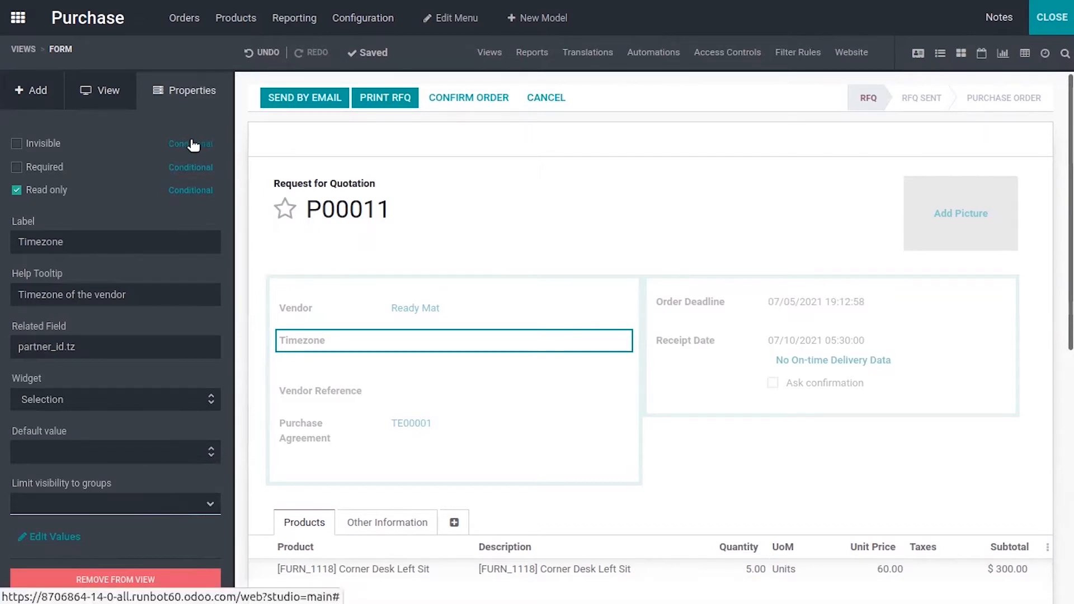
{"action": "left_click", "coordinate": [194, 190]}
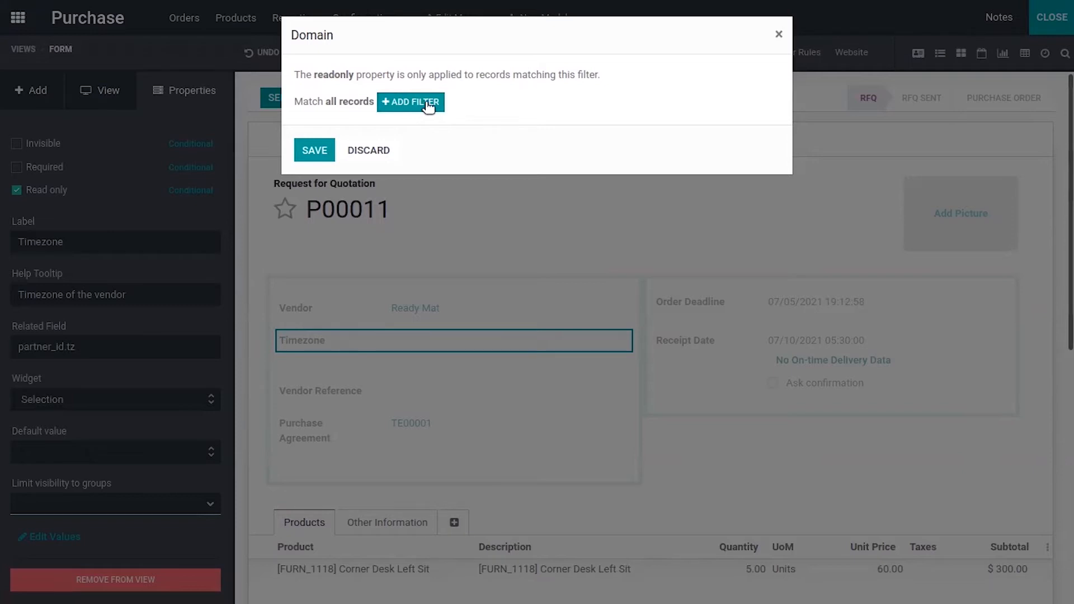
{"action": "left_click", "coordinate": [428, 106]}
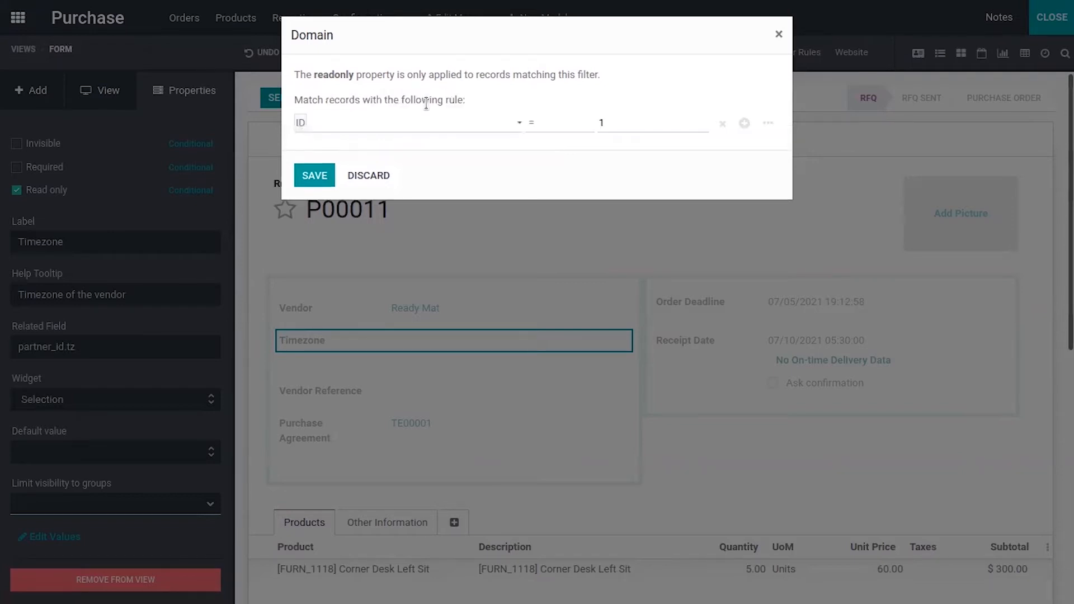
{"action": "left_click", "coordinate": [461, 123]}
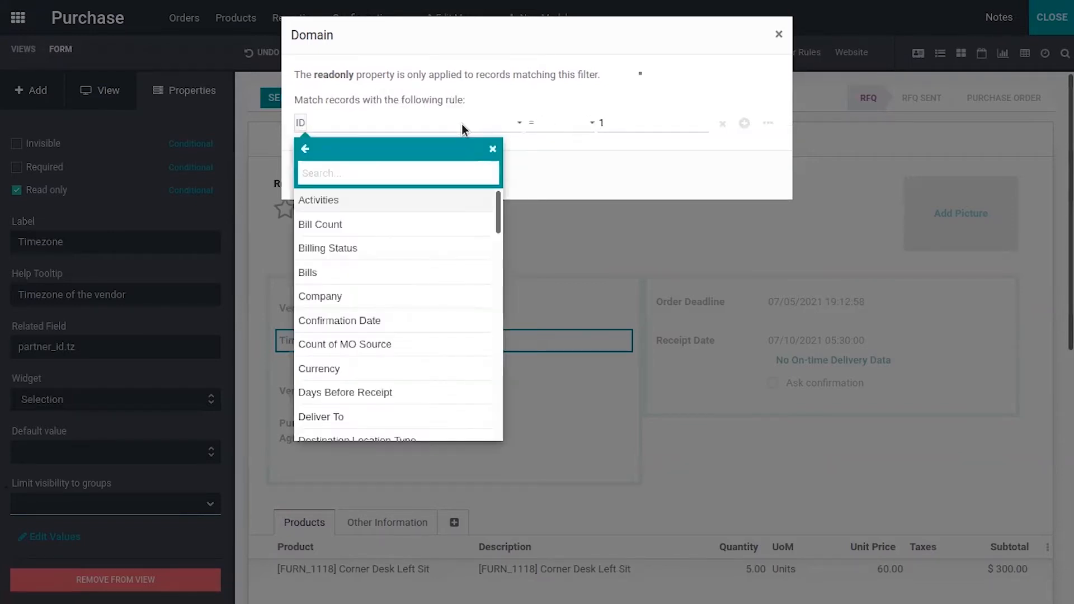
{"action": "left_click", "coordinate": [563, 155]}
{"action": "left_click", "coordinate": [778, 34]}
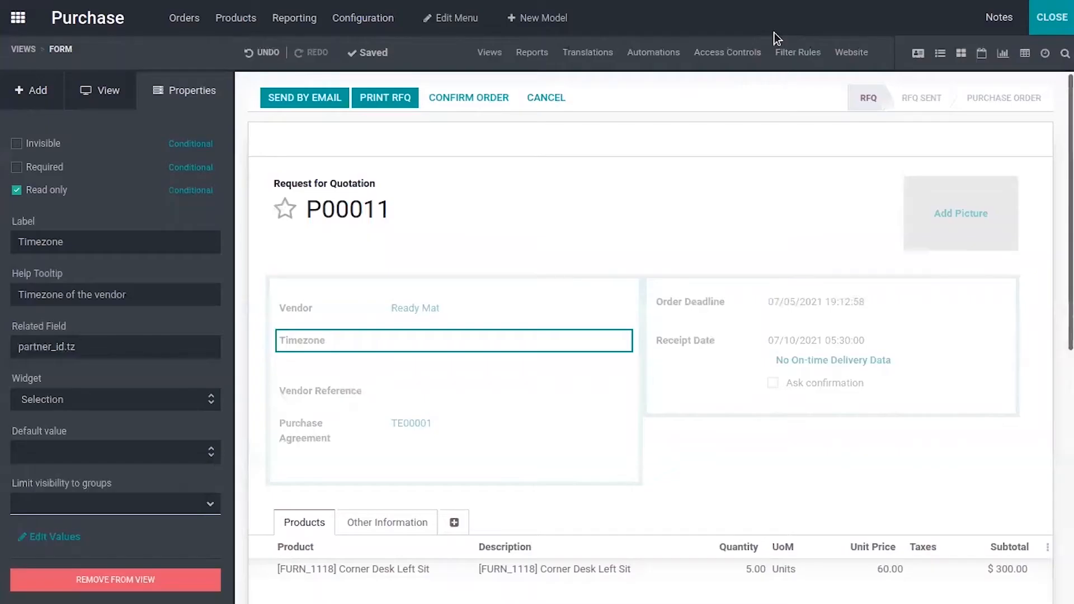
Make the Timezone field read-only only for records where Vendor is not set, and save the condition.
{"action": "left_click", "coordinate": [191, 191]}
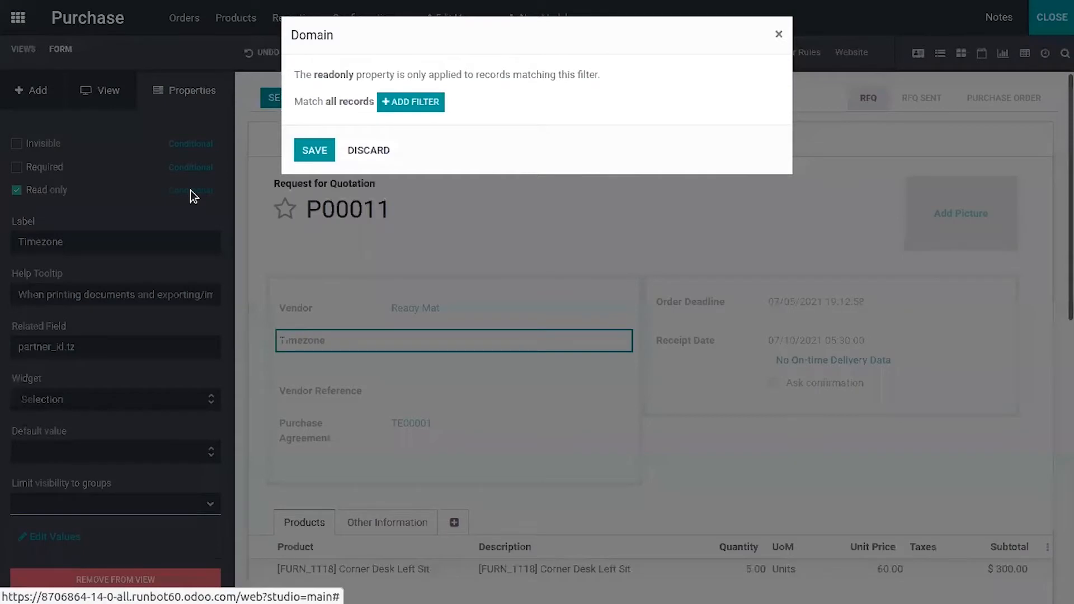
{"action": "left_click", "coordinate": [414, 106]}
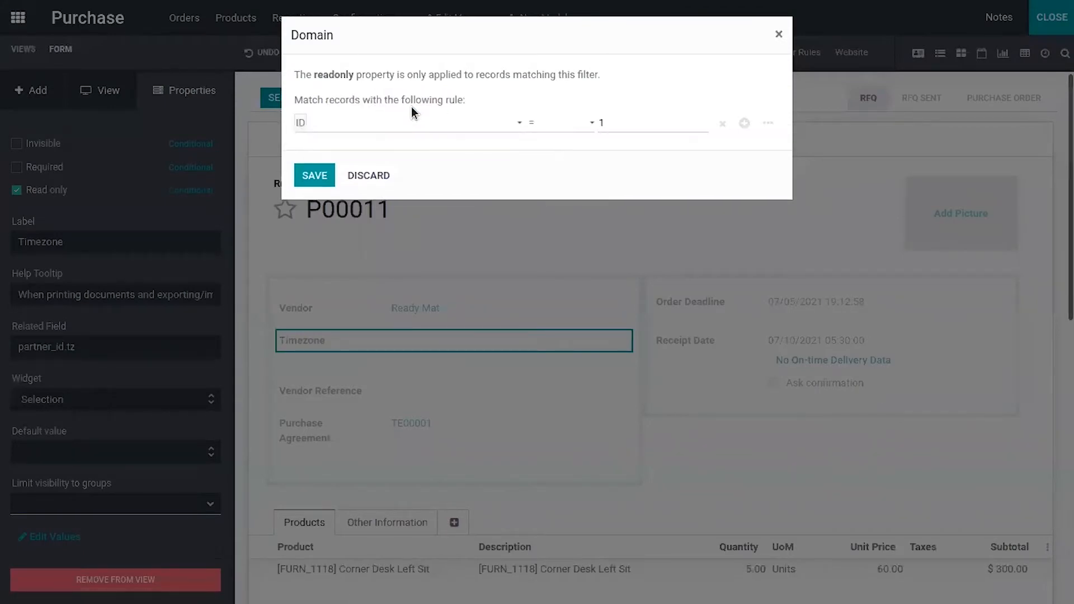
{"action": "left_click", "coordinate": [472, 122]}
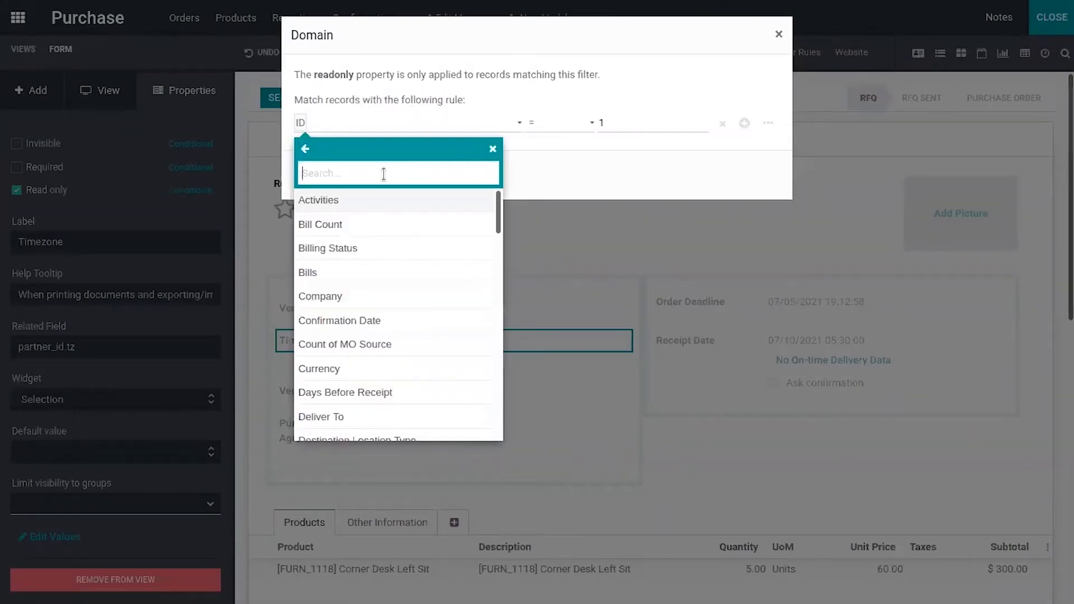
{"action": "type", "text": "ven"}
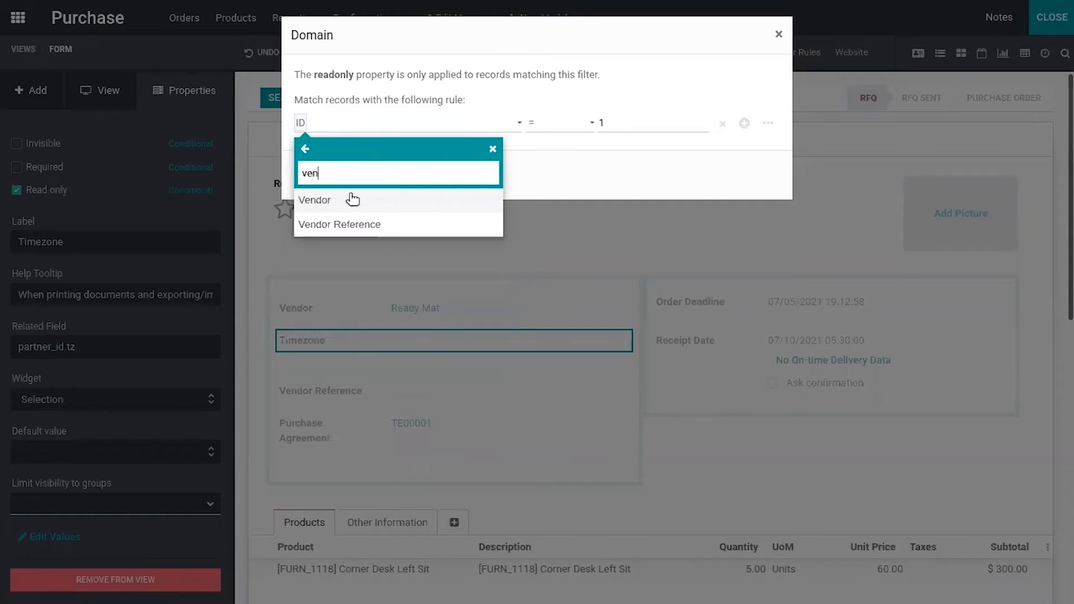
{"action": "left_click", "coordinate": [354, 203]}
{"action": "left_click", "coordinate": [567, 122]}
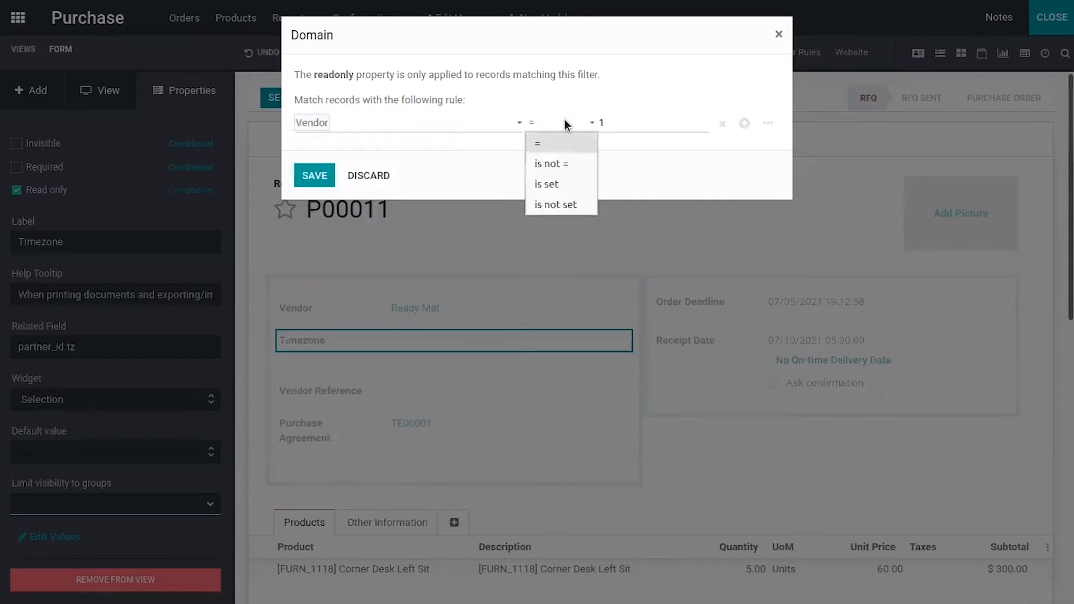
{"action": "left_click", "coordinate": [569, 206]}
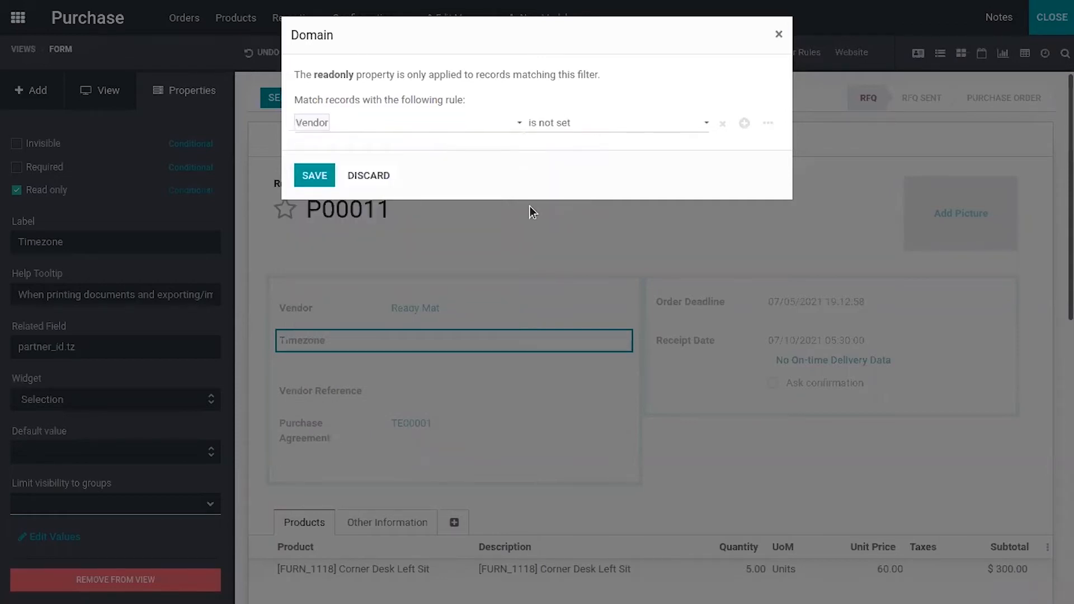
{"action": "left_click", "coordinate": [314, 175]}
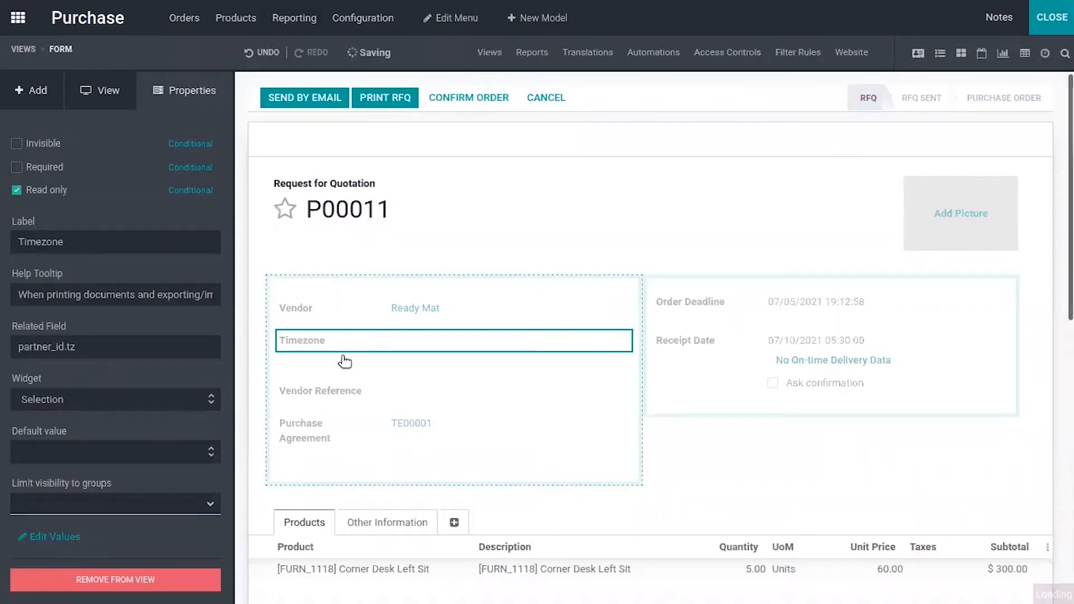
{"action": "left_click", "coordinate": [116, 207]}
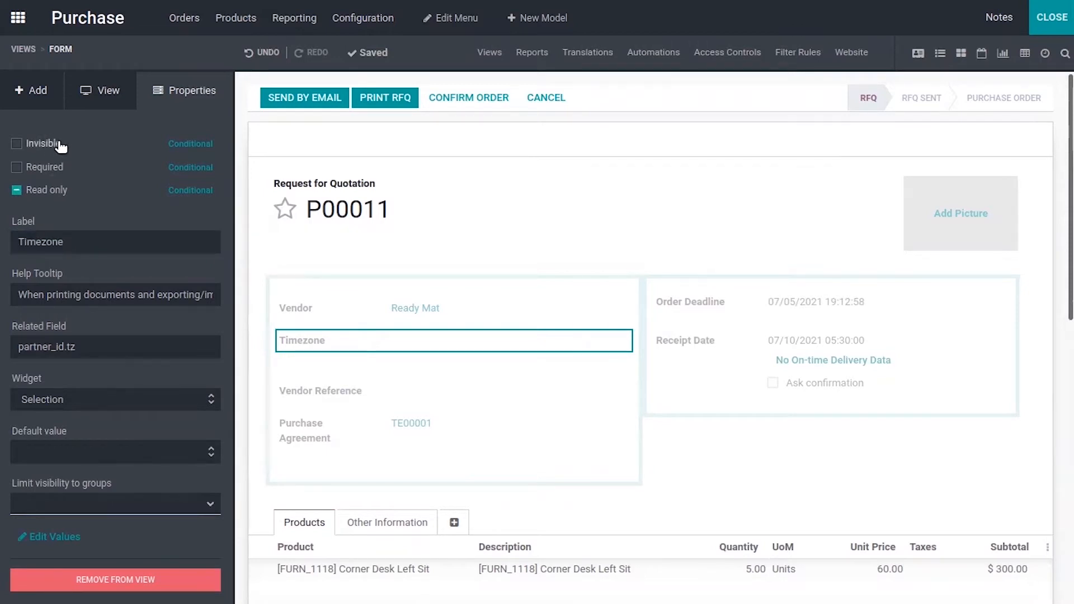
Make the Timezone field invisible only for records where Vendor is not set, and save the condition.
{"action": "left_click", "coordinate": [189, 144]}
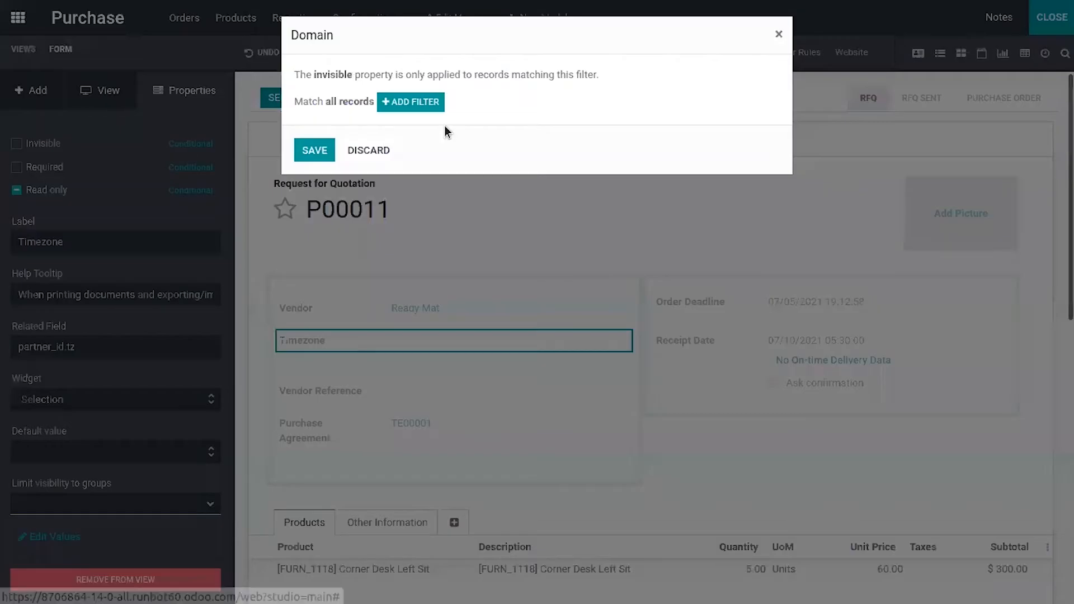
{"action": "left_click", "coordinate": [426, 101]}
{"action": "left_click", "coordinate": [390, 126]}
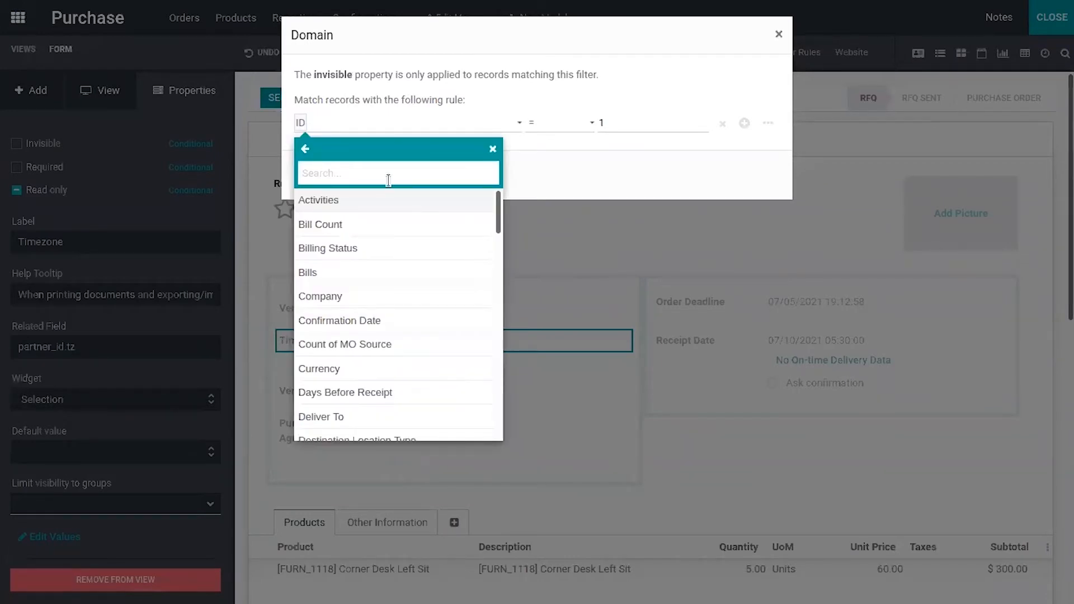
{"action": "type", "text": "v"}
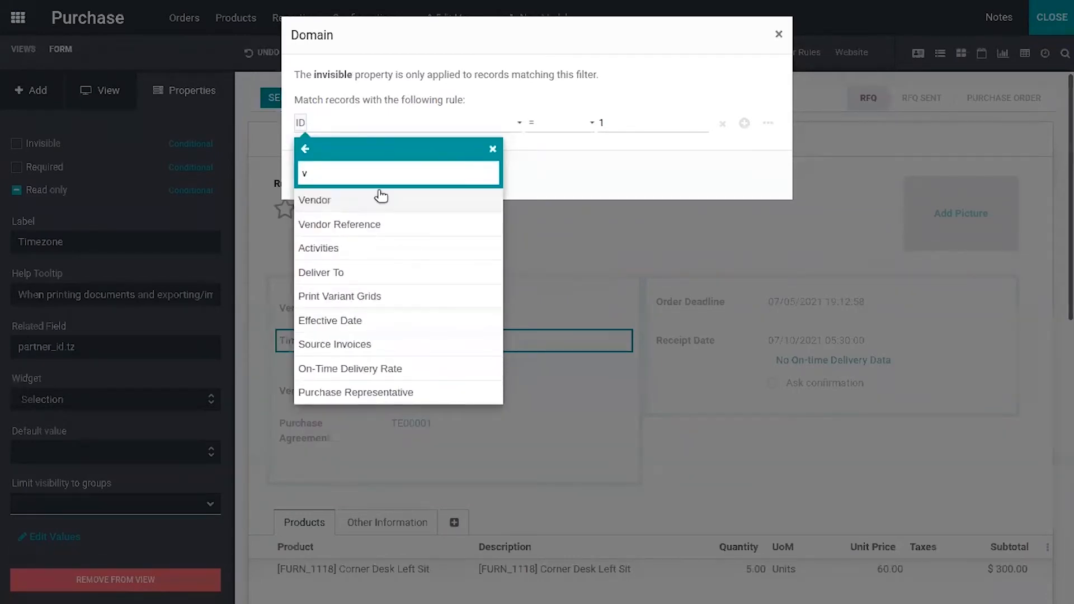
{"action": "left_click", "coordinate": [376, 199]}
{"action": "left_click", "coordinate": [555, 126]}
{"action": "left_click", "coordinate": [572, 204]}
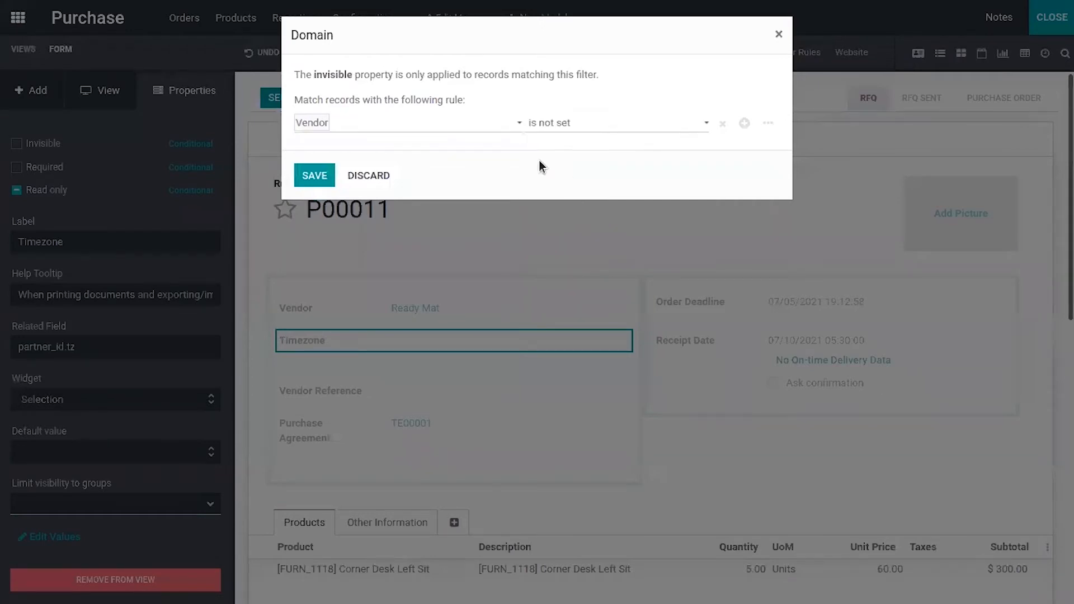
{"action": "left_click", "coordinate": [311, 174]}
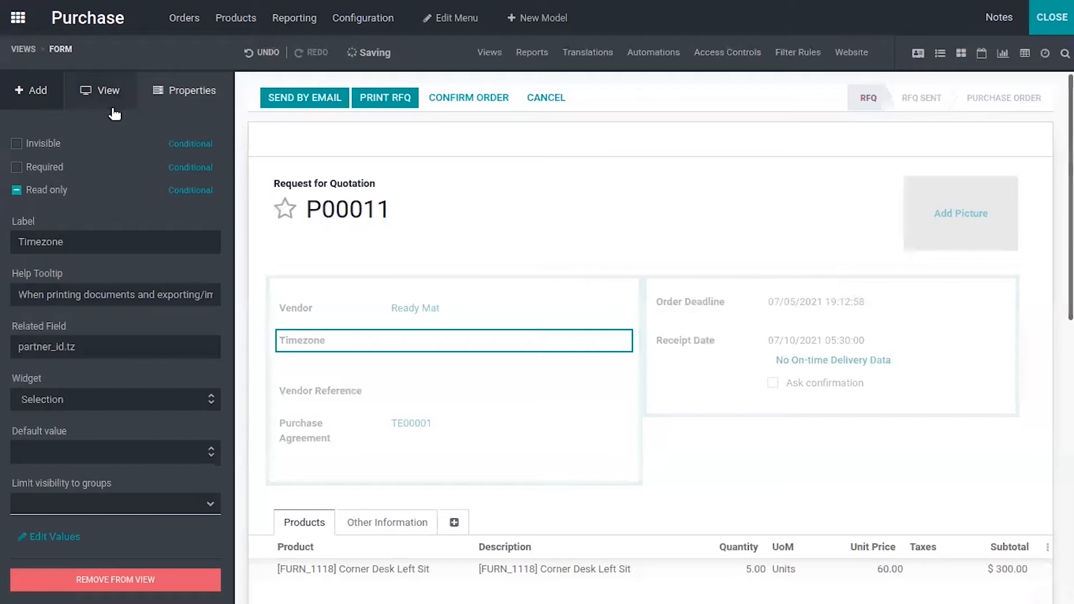
{"action": "left_click", "coordinate": [18, 142]}
{"action": "left_click", "coordinate": [140, 210]}
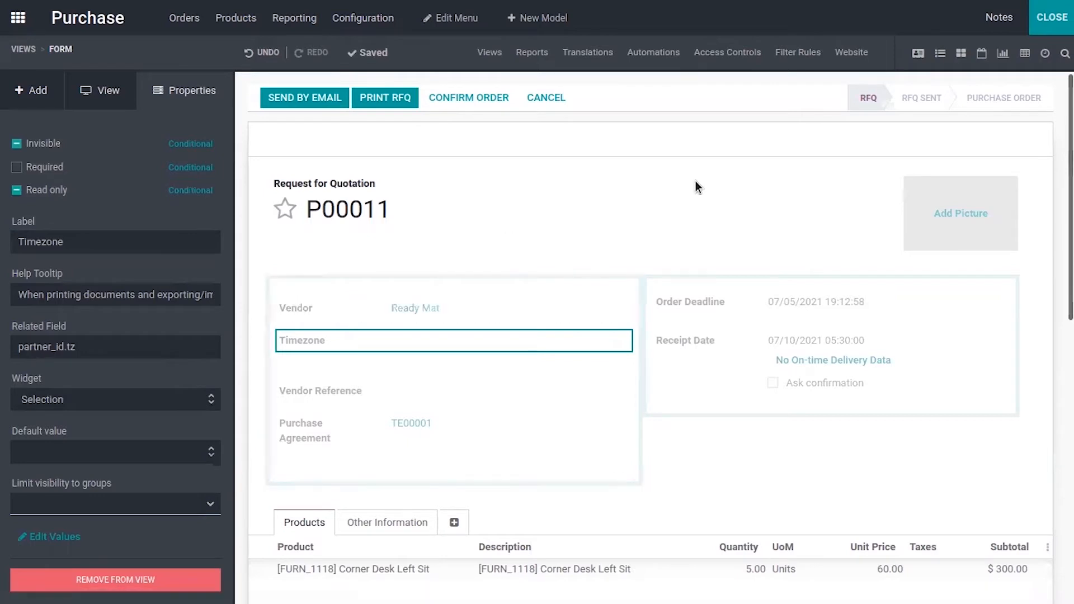
Try Africa/Abidjan as the Timezone field's default value, then clear the default again.
{"action": "left_click", "coordinate": [88, 446]}
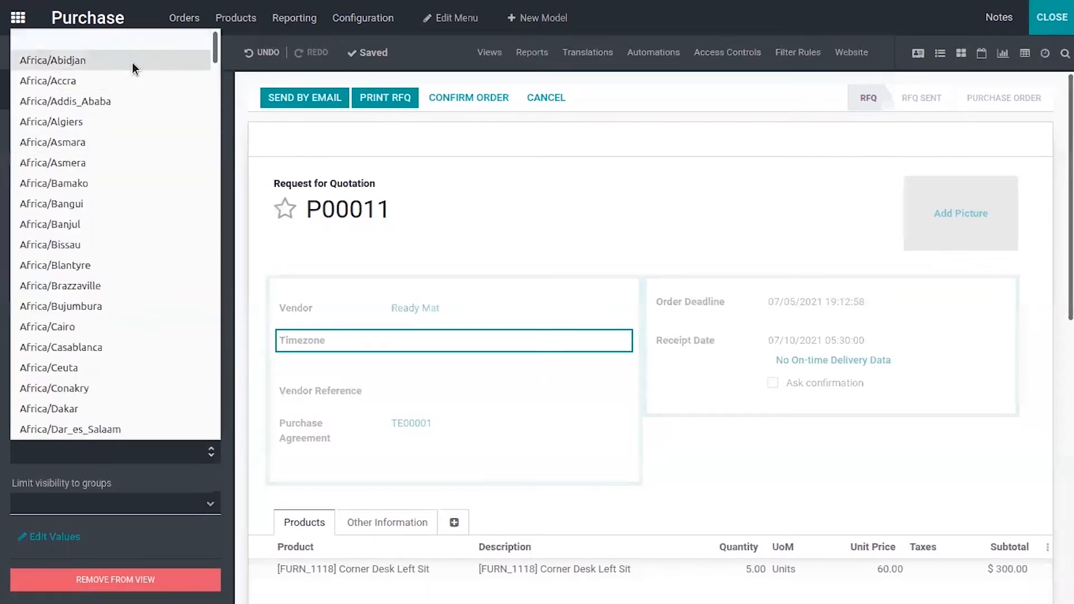
{"action": "left_click", "coordinate": [117, 59]}
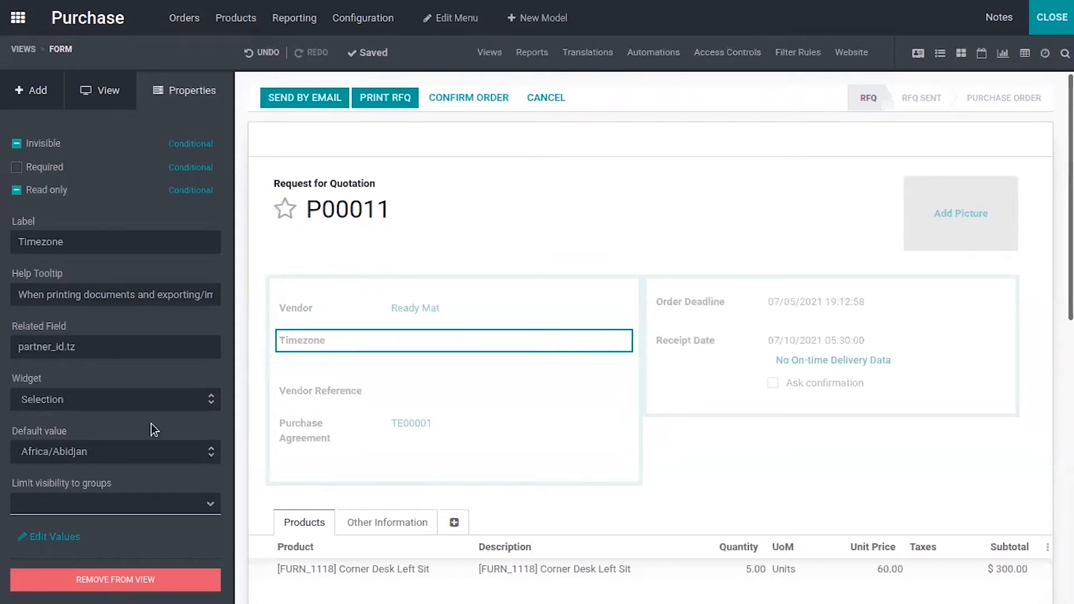
{"action": "left_click", "coordinate": [69, 452]}
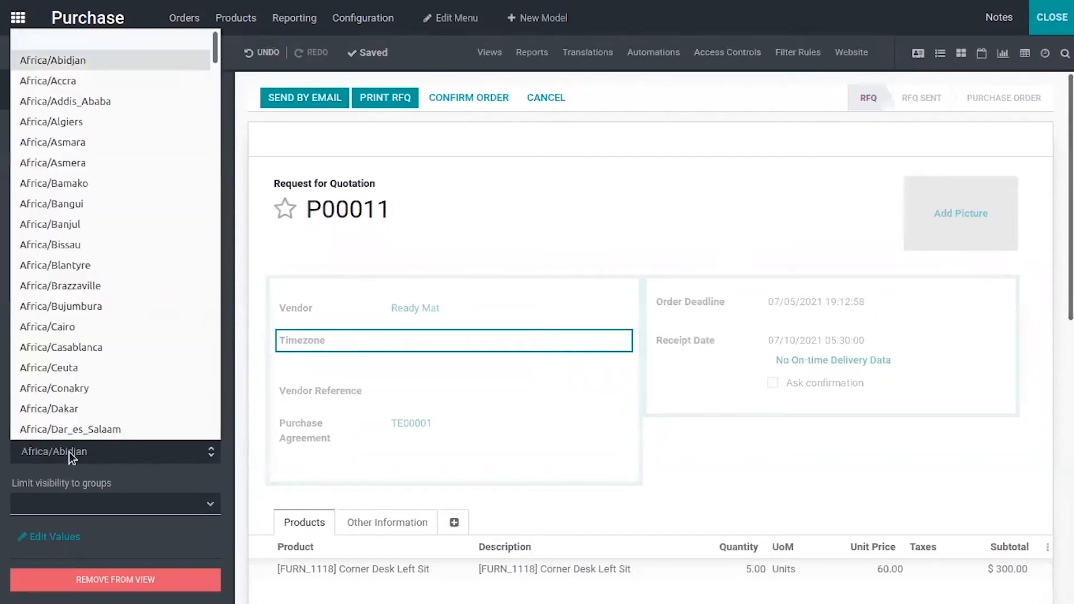
{"action": "left_click", "coordinate": [116, 40]}
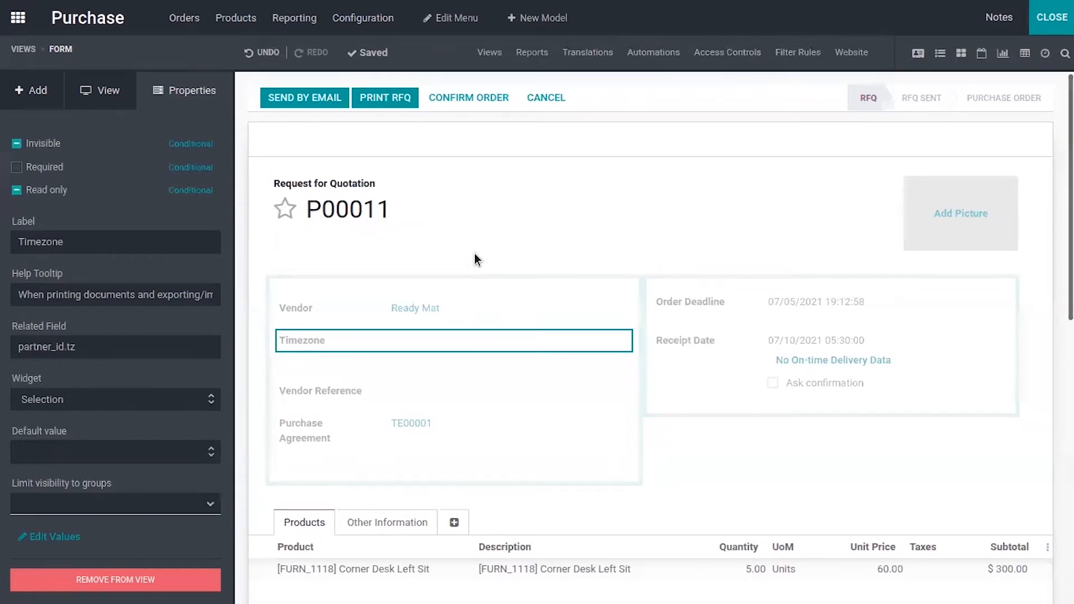
Close the form customization, set the request for quotation's Timezone to Africa/Abidjan and save the record.
{"action": "left_click", "coordinate": [1055, 17]}
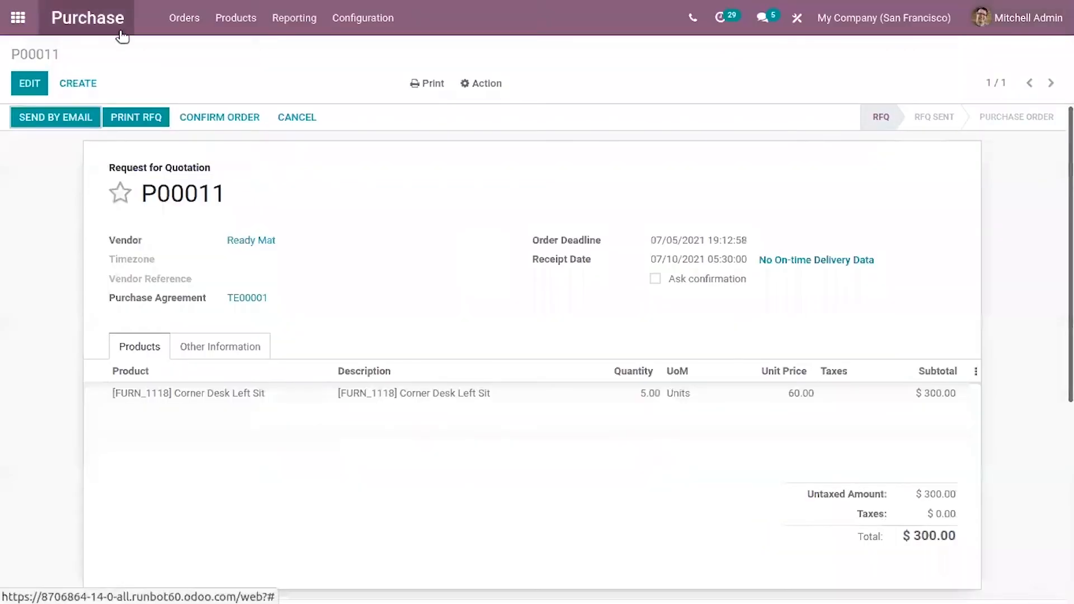
{"action": "left_click", "coordinate": [28, 83]}
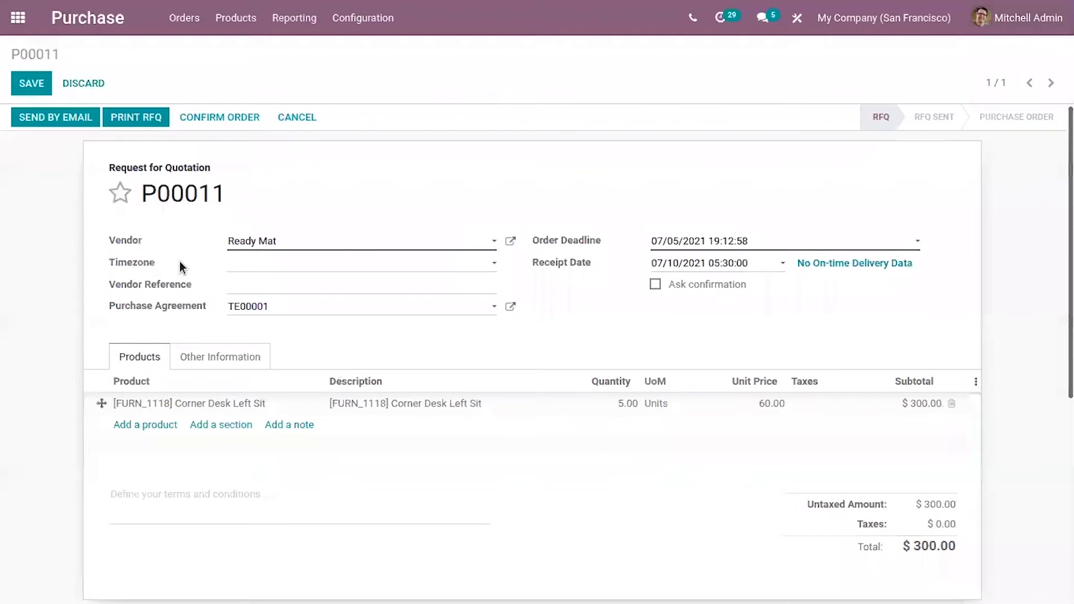
{"action": "left_click", "coordinate": [260, 262]}
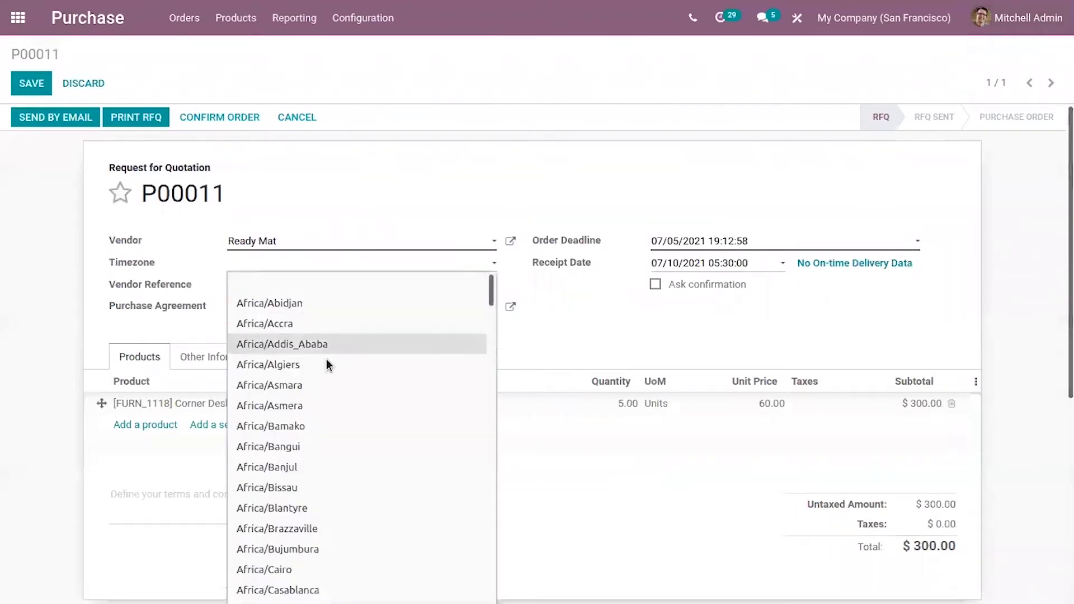
{"action": "left_click", "coordinate": [255, 305]}
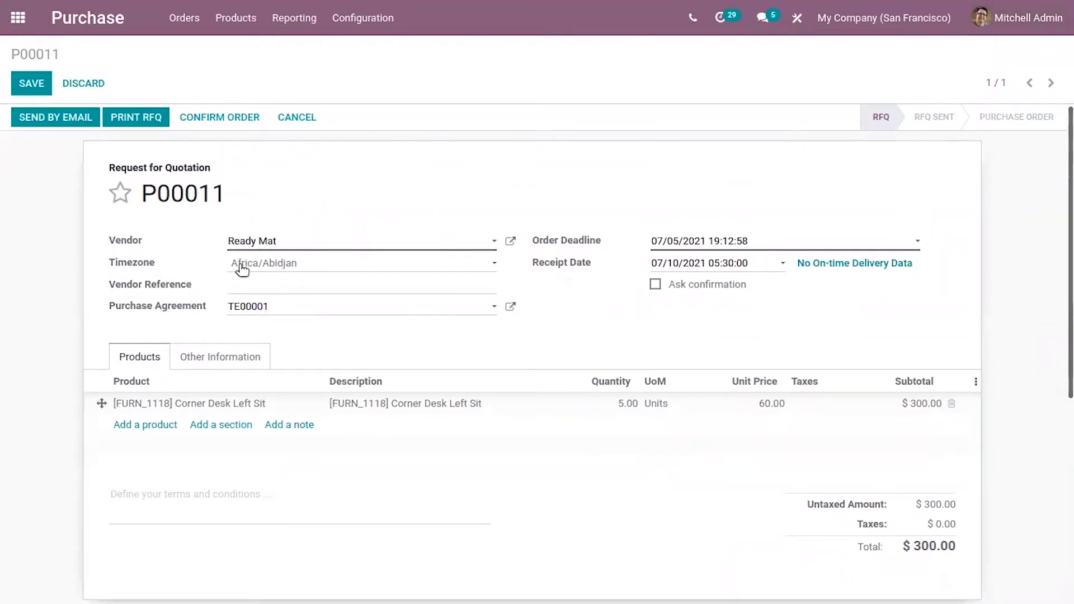
{"action": "left_click", "coordinate": [30, 85]}
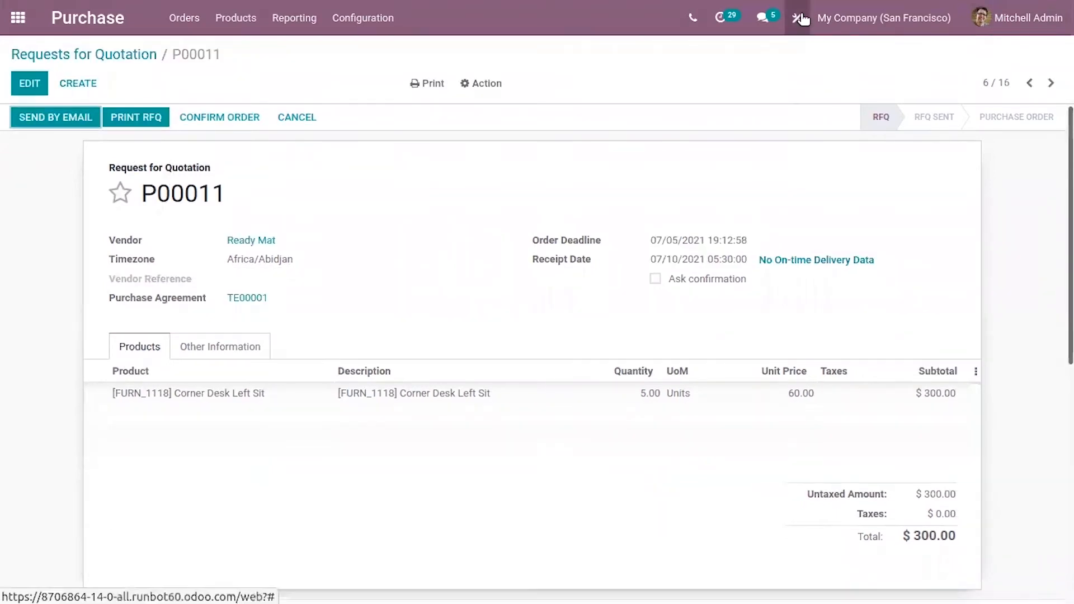
Reopen the form for customization and add a related field between Vendor and Timezone, linked to the vendor's Email field.
{"action": "left_click", "coordinate": [800, 16]}
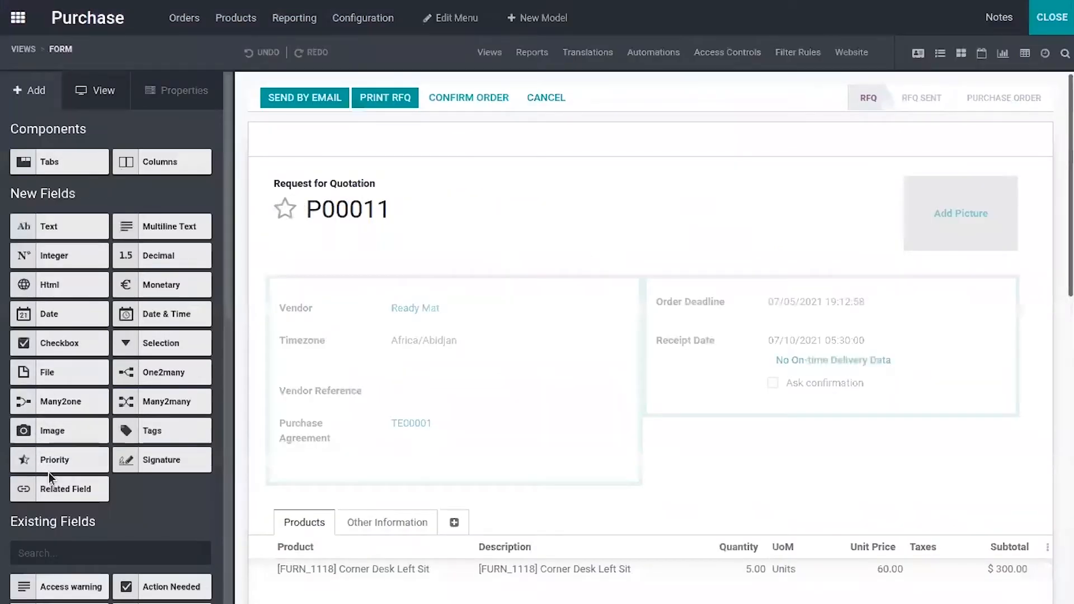
{"action": "left_click_drag", "start_coordinate": [62, 492], "coordinate": [326, 340]}
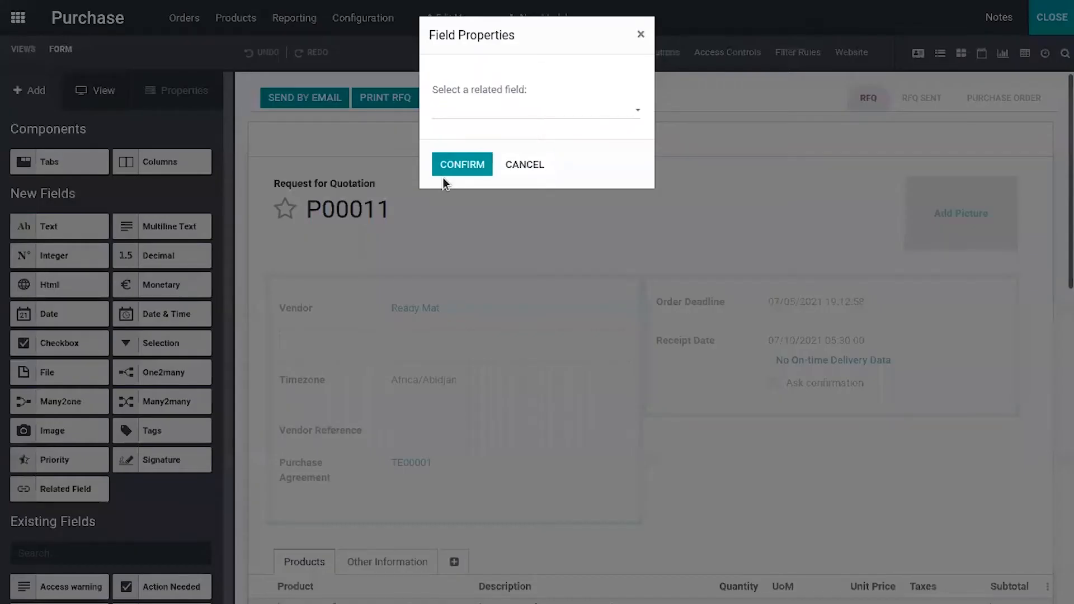
{"action": "left_click", "coordinate": [560, 109]}
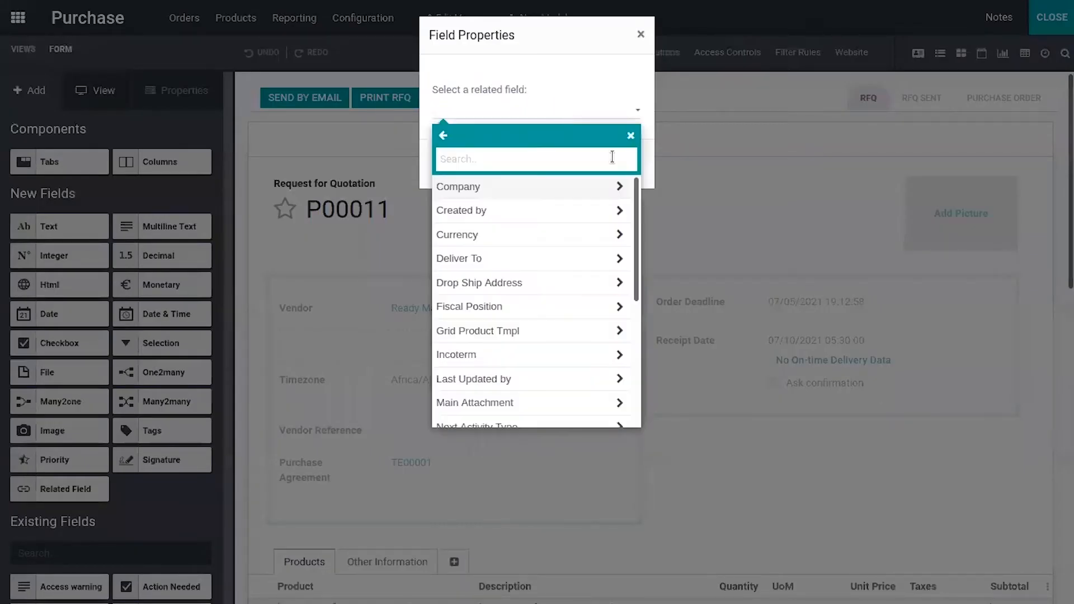
{"action": "type", "text": "ven"}
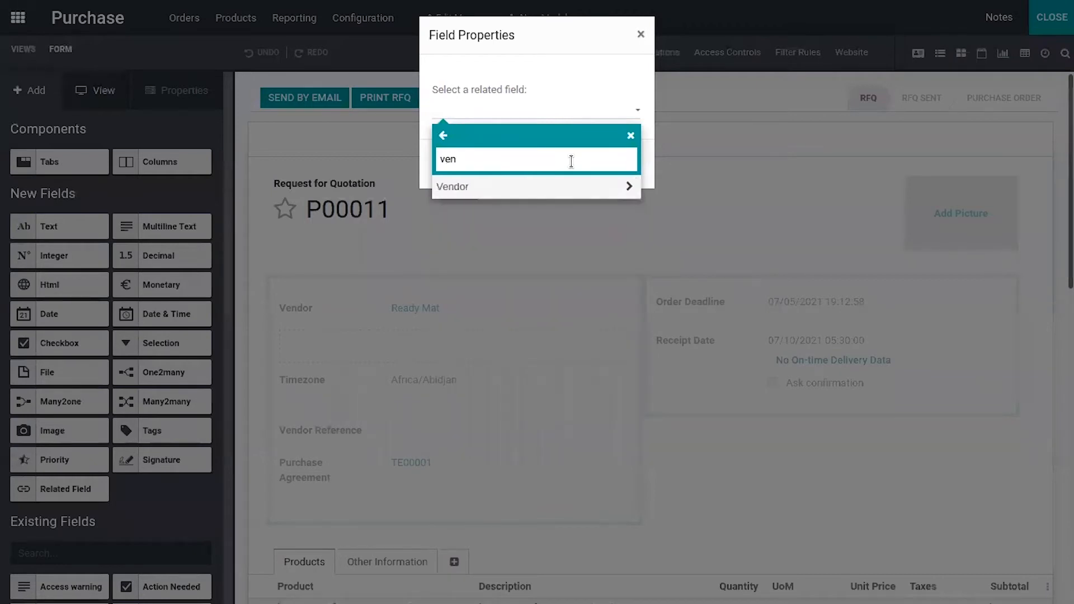
{"action": "left_click", "coordinate": [549, 186]}
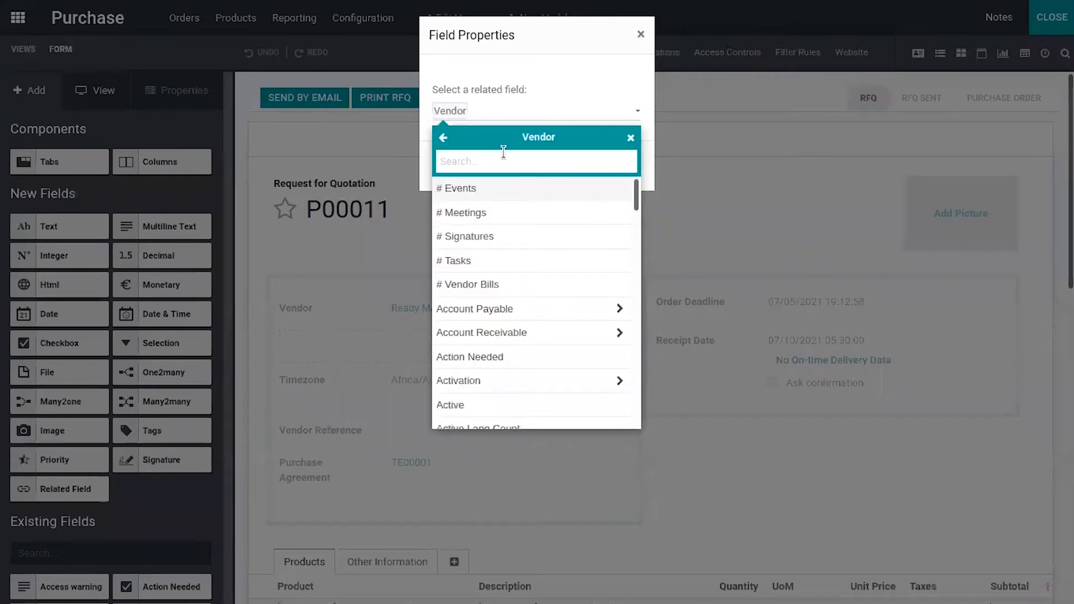
{"action": "type", "text": "em"}
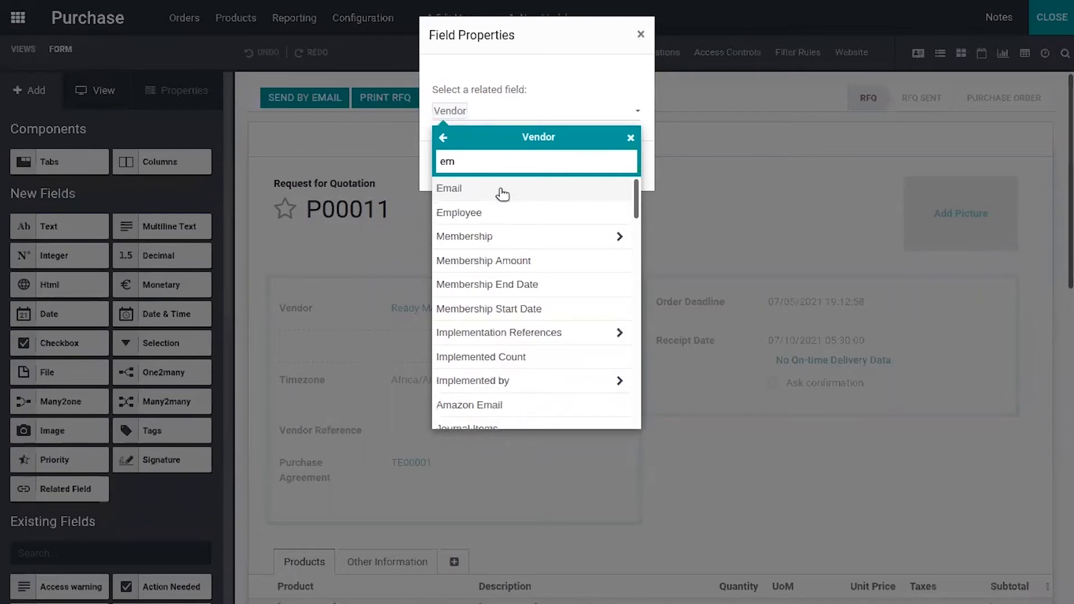
{"action": "left_click", "coordinate": [500, 191]}
{"action": "left_click", "coordinate": [456, 168]}
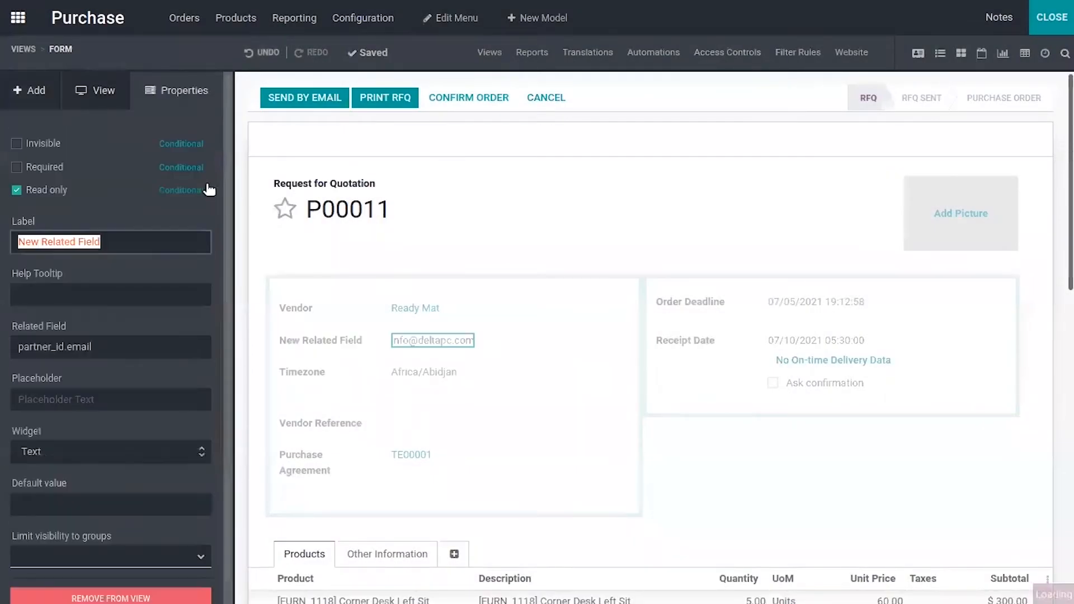
Set the new related field's label to "Vendor Email".
{"action": "left_click", "coordinate": [89, 300]}
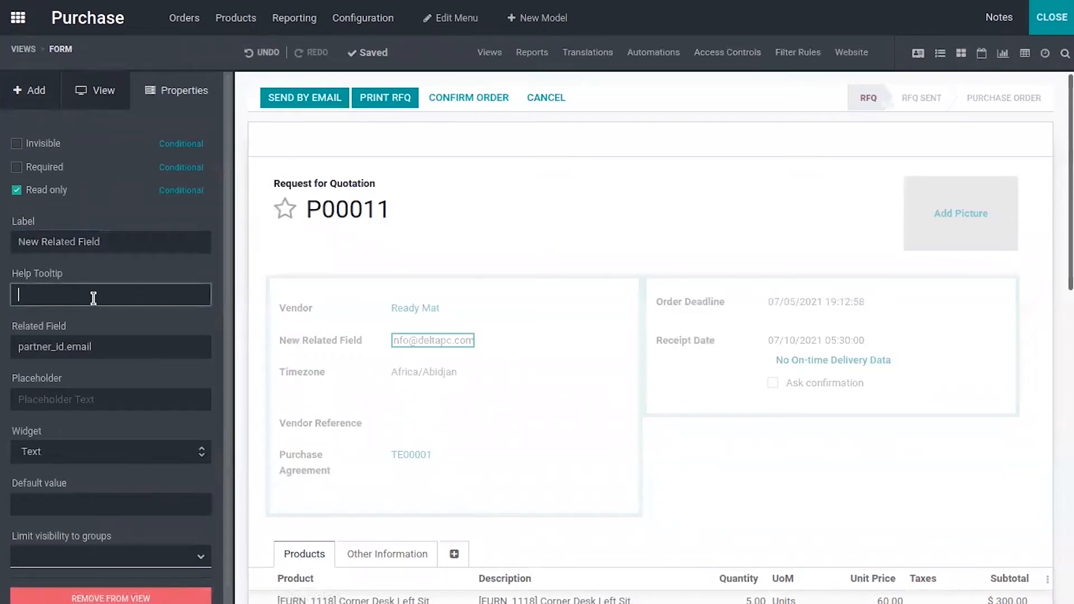
{"action": "left_click", "coordinate": [124, 247]}
{"action": "key", "text": "BackSpace"}
{"action": "key", "text": "BackSpace"}
{"action": "key", "text": "BackSpace"}
{"action": "key", "text": "BackSpace"}
{"action": "key", "text": "BackSpace"}
{"action": "key", "text": "BackSpace"}
{"action": "key", "text": "BackSpace"}
{"action": "key", "text": "BackSpace"}
{"action": "key", "text": "BackSpace"}
{"action": "key", "text": "BackSpace"}
{"action": "key", "text": "BackSpace"}
{"action": "key", "text": "BackSpace"}
{"action": "key", "text": "BackSpace"}
{"action": "key", "text": "BackSpace"}
{"action": "key", "text": "BackSpace"}
{"action": "key", "text": "BackSpace"}
{"action": "key", "text": "BackSpace"}
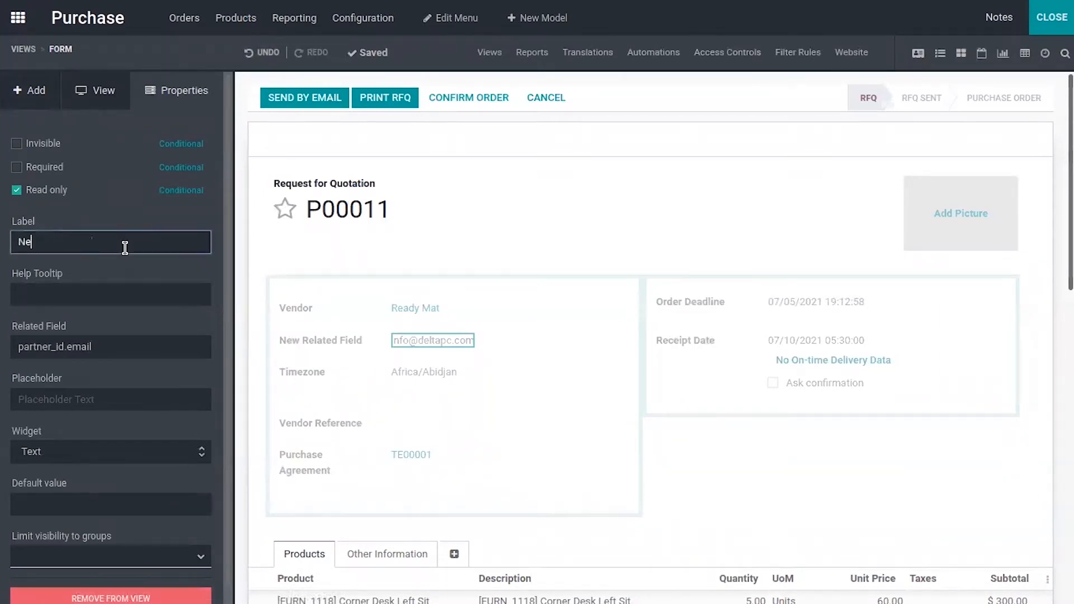
{"action": "type", "text": "Vendor Email"}
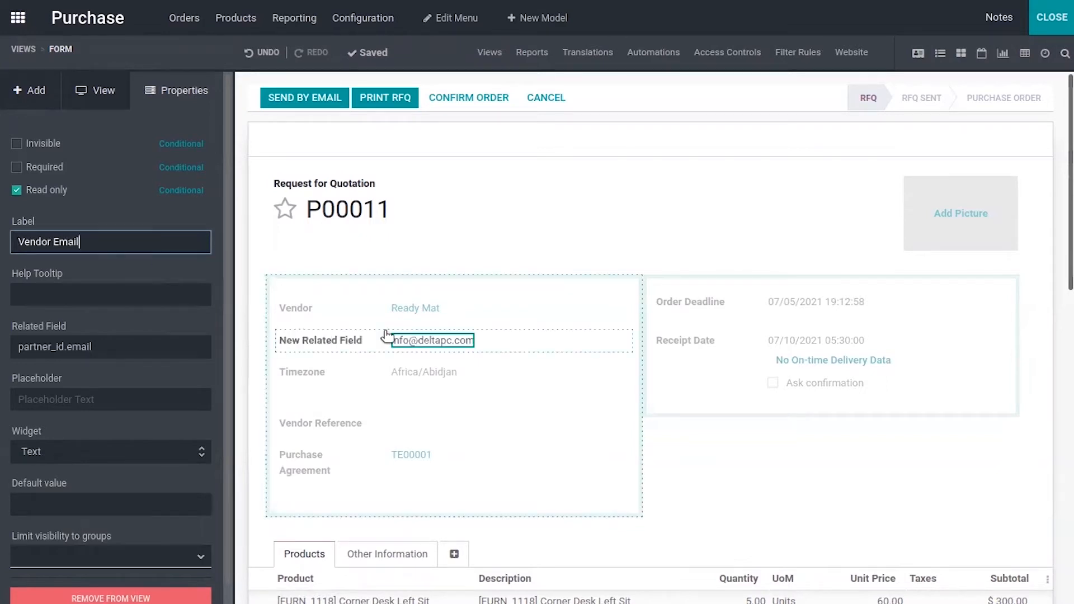
{"action": "left_click", "coordinate": [256, 311]}
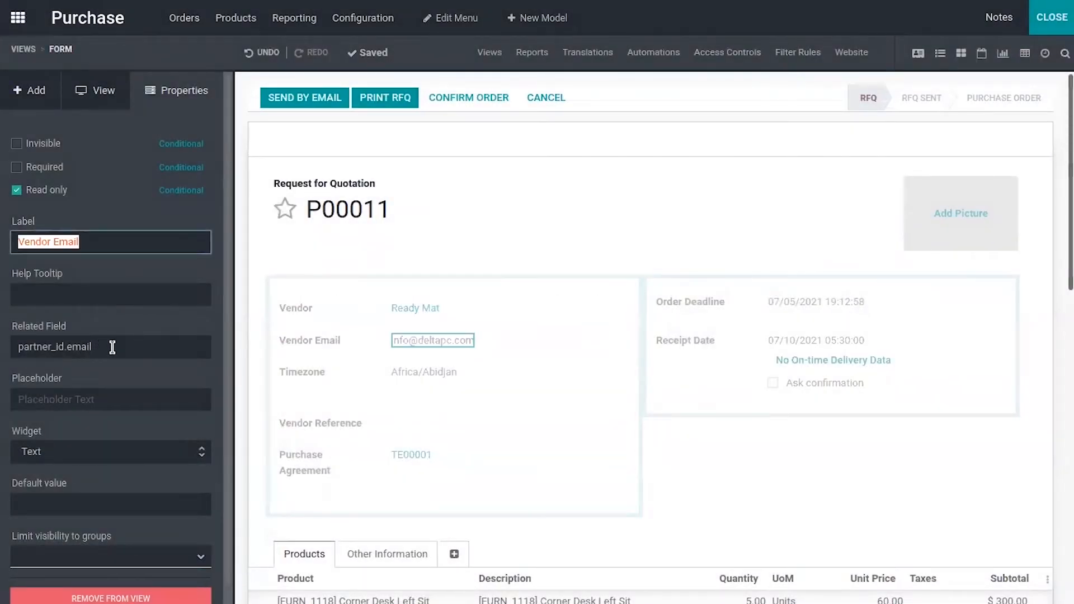
{"action": "left_click", "coordinate": [114, 346]}
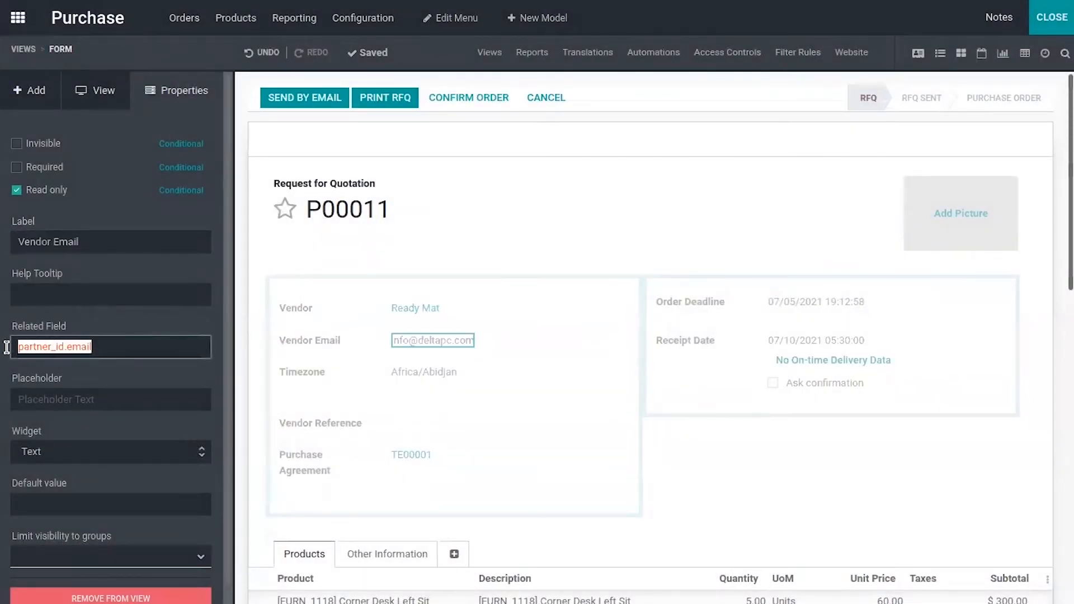
{"action": "left_click", "coordinate": [115, 346]}
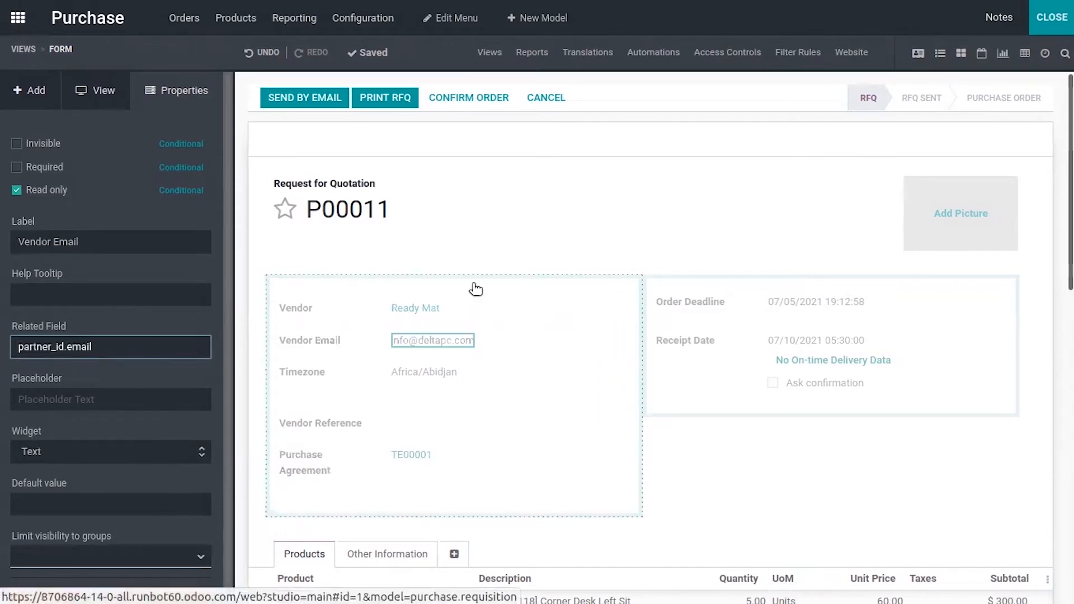
{"action": "left_click", "coordinate": [471, 207]}
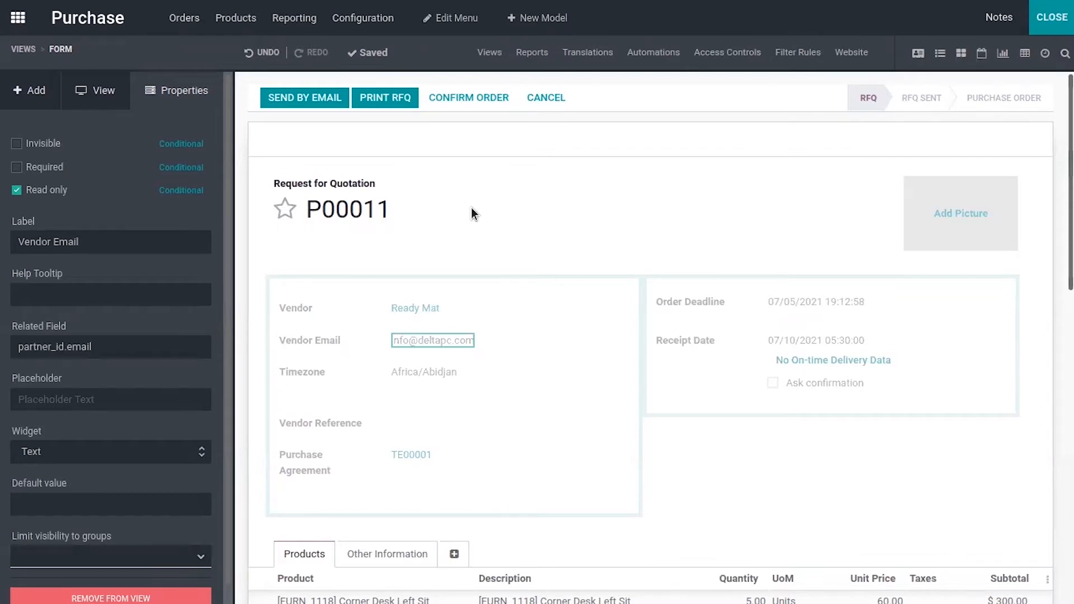
Add a Many2one field below Timezone in the vendor group, related to the Country model.
{"action": "left_click", "coordinate": [31, 95]}
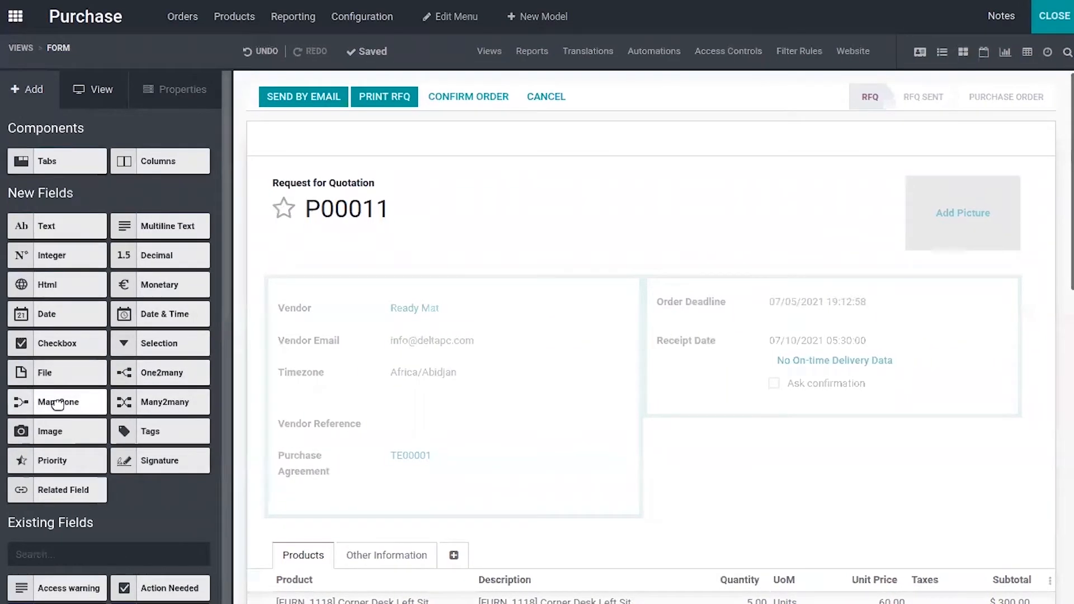
{"action": "left_click_drag", "start_coordinate": [58, 404], "coordinate": [335, 411]}
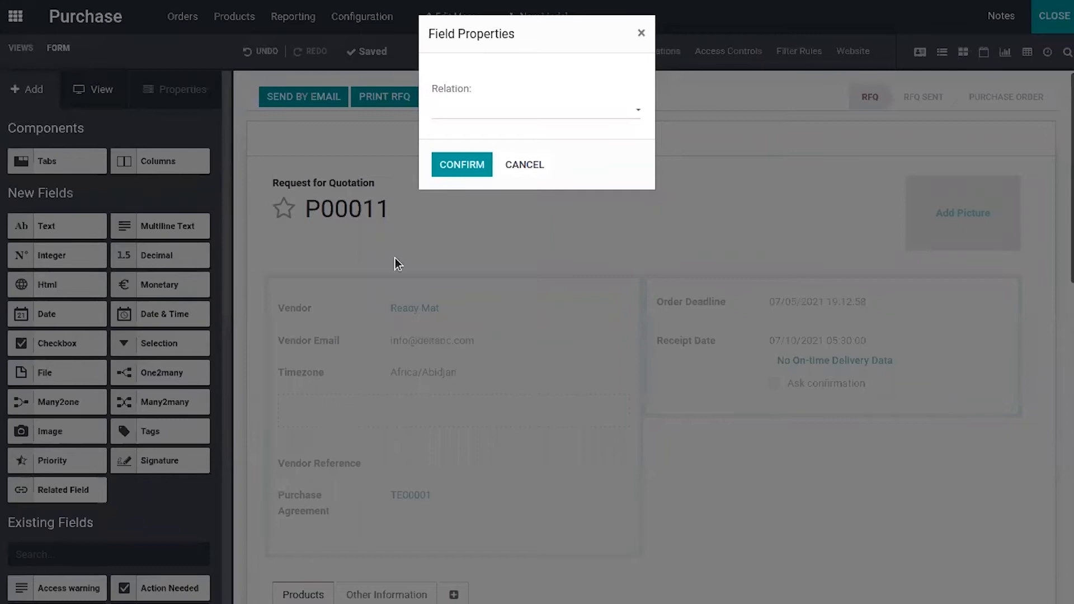
{"action": "left_click", "coordinate": [514, 109]}
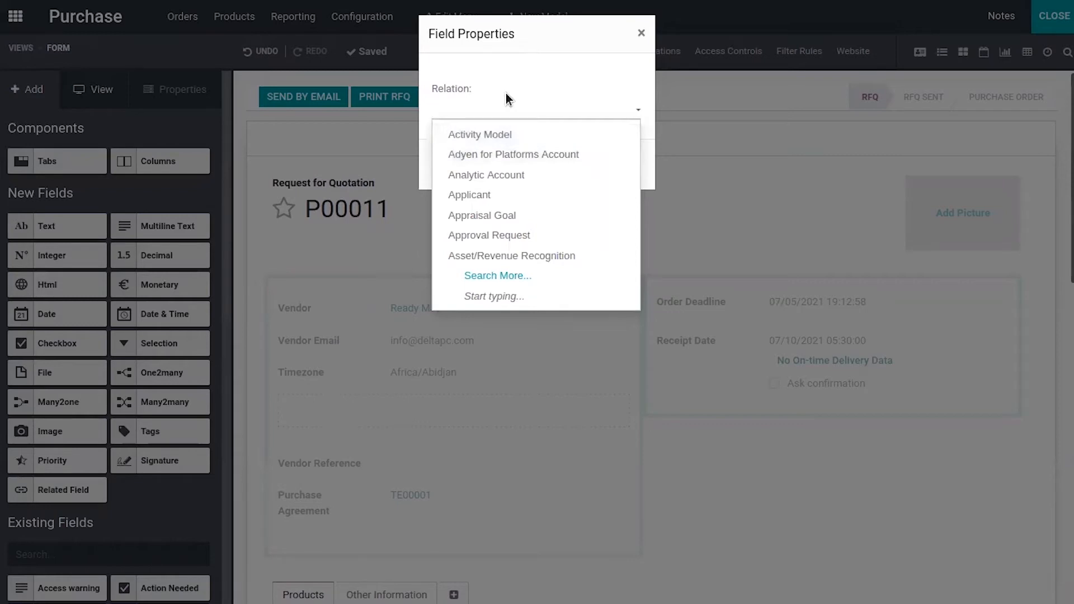
{"action": "type", "text": "co"}
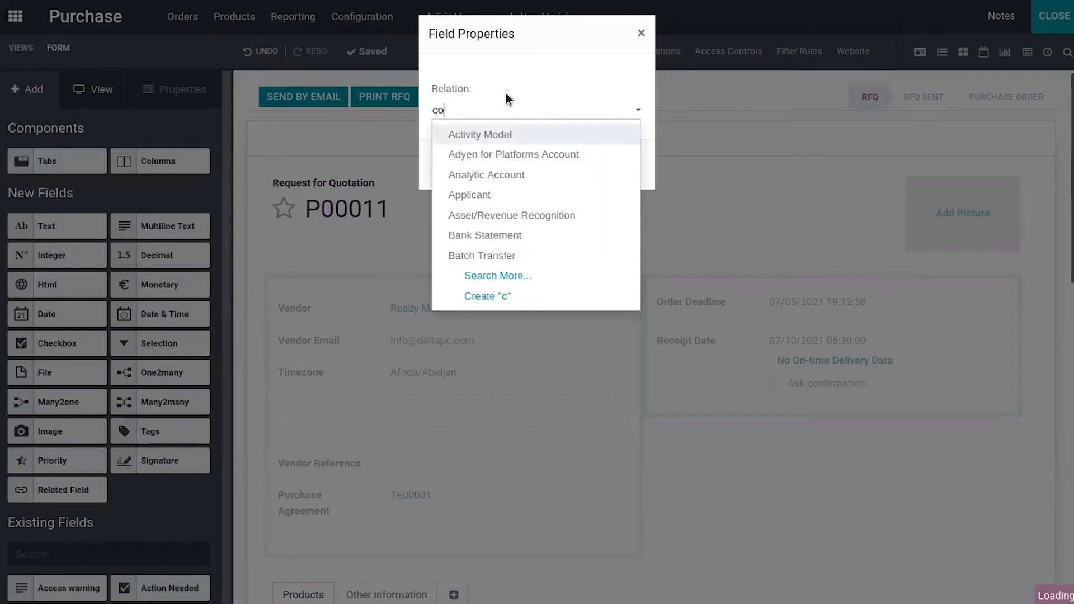
{"action": "type", "text": "u"}
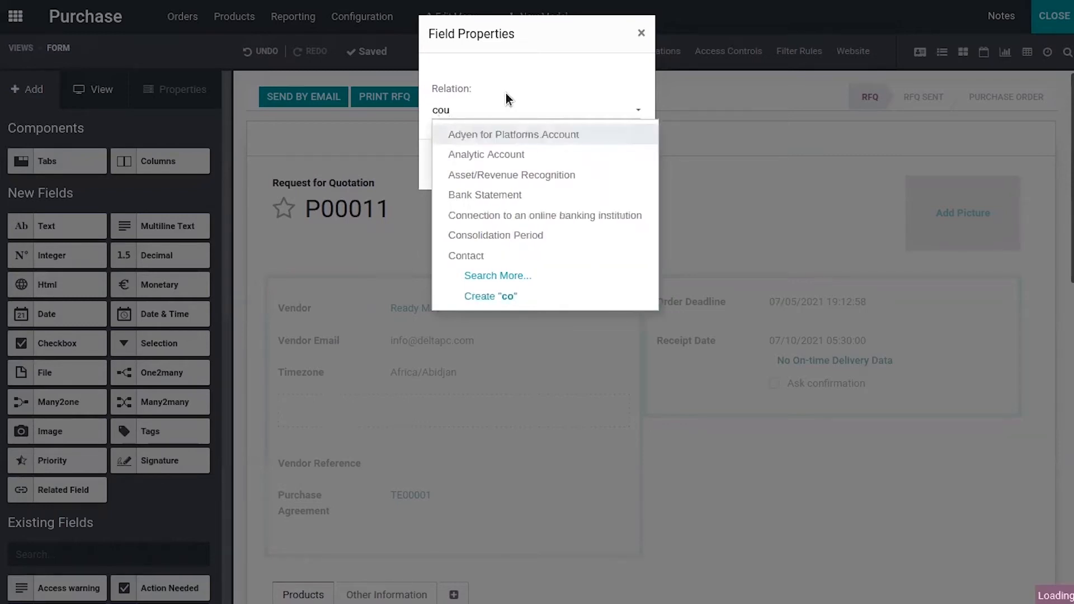
{"action": "type", "text": "ntr"}
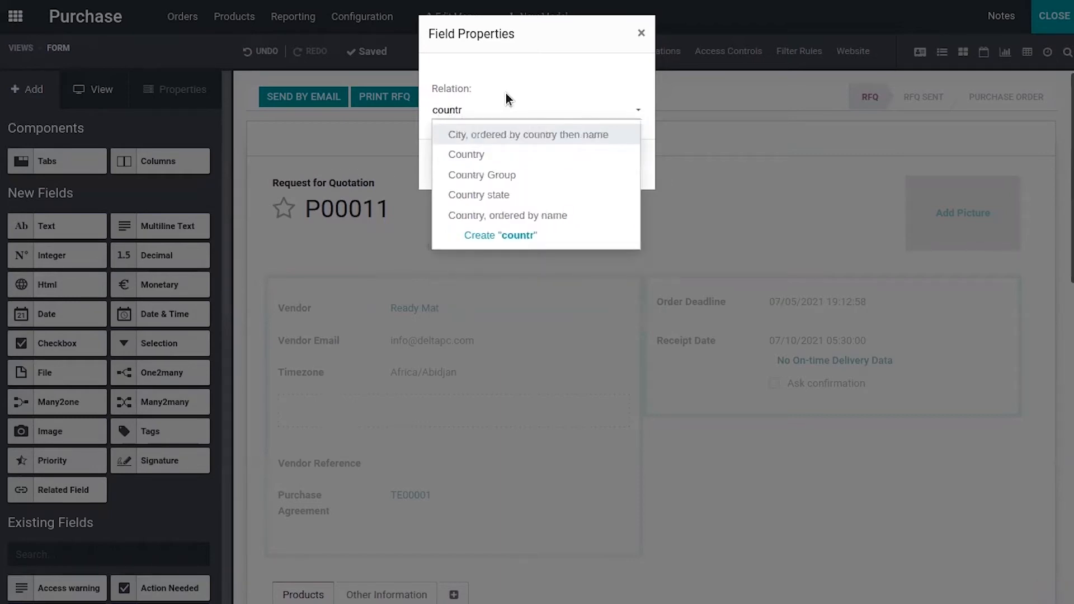
{"action": "left_click", "coordinate": [500, 155]}
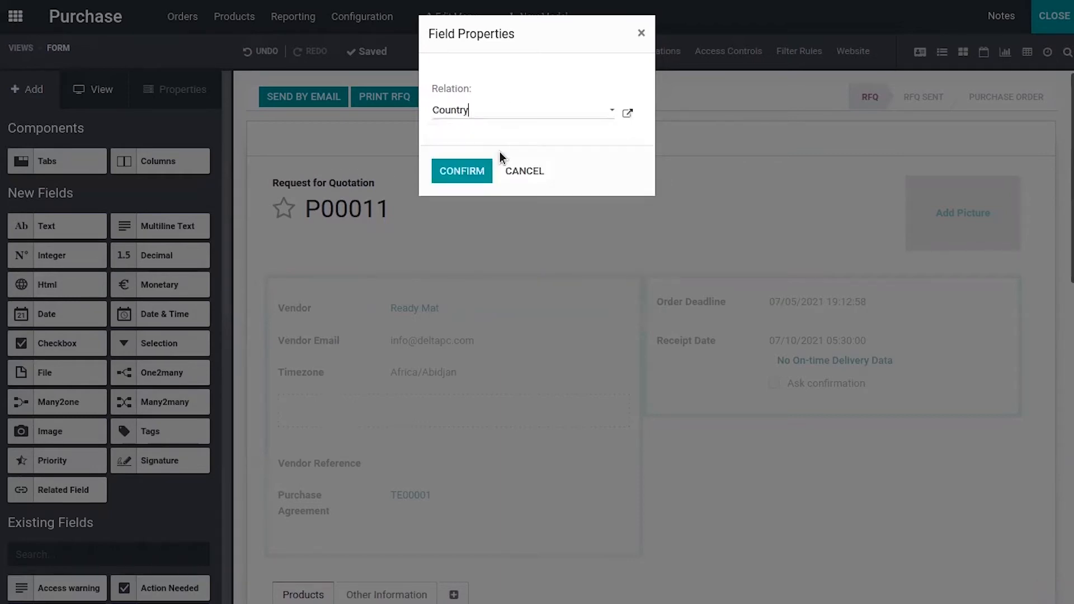
{"action": "left_click", "coordinate": [463, 173]}
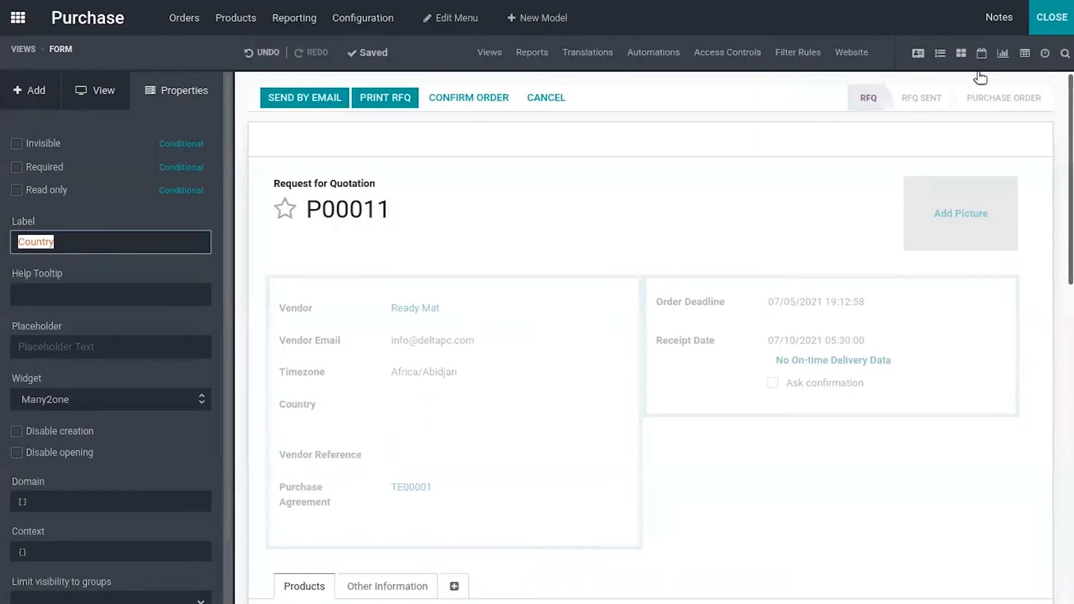
Close the form customization, set the request for quotation's Country to Albania and save the record.
{"action": "left_click", "coordinate": [1051, 18]}
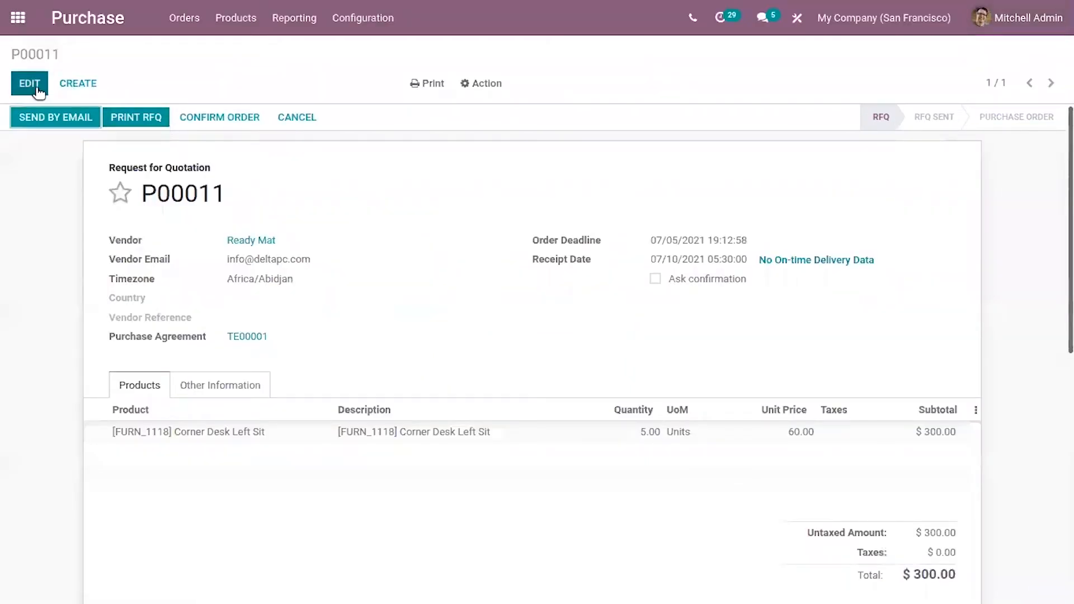
{"action": "left_click", "coordinate": [34, 84]}
{"action": "left_click", "coordinate": [244, 306]}
{"action": "left_click", "coordinate": [243, 306]}
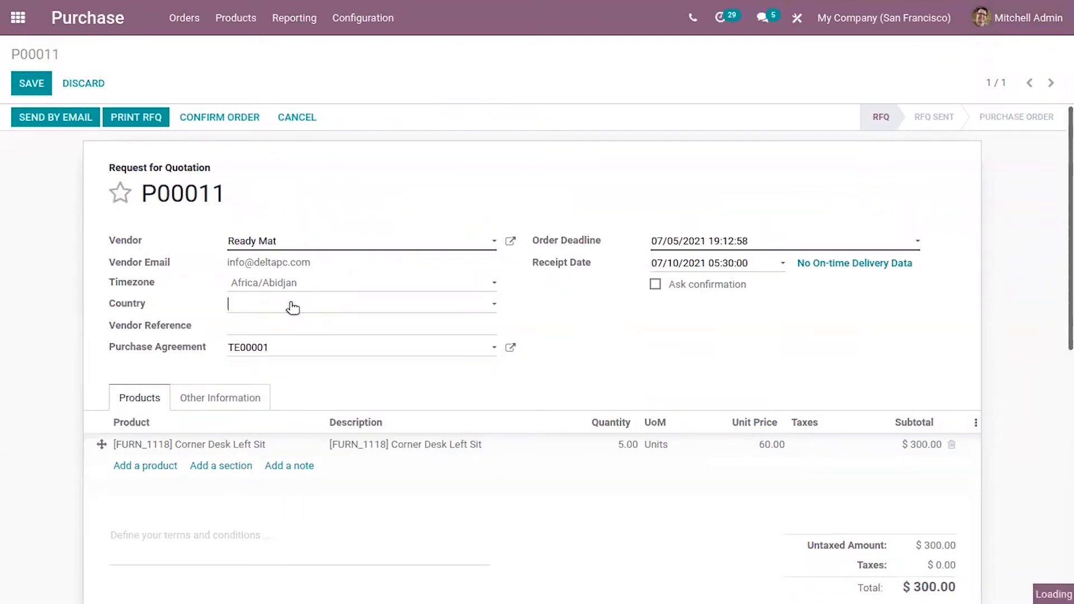
{"action": "left_click", "coordinate": [292, 307]}
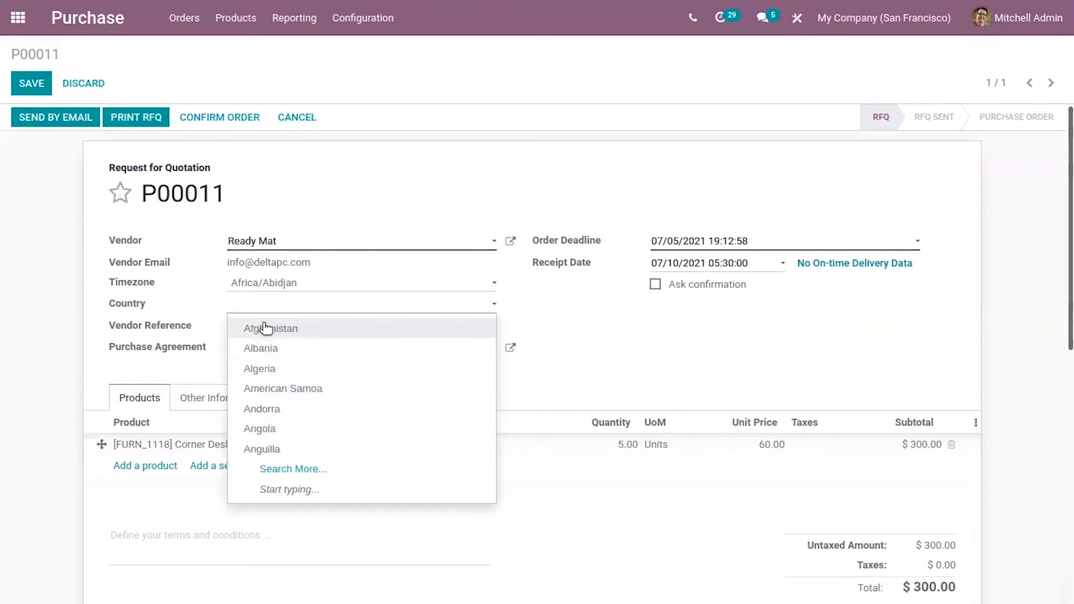
{"action": "left_click", "coordinate": [276, 350]}
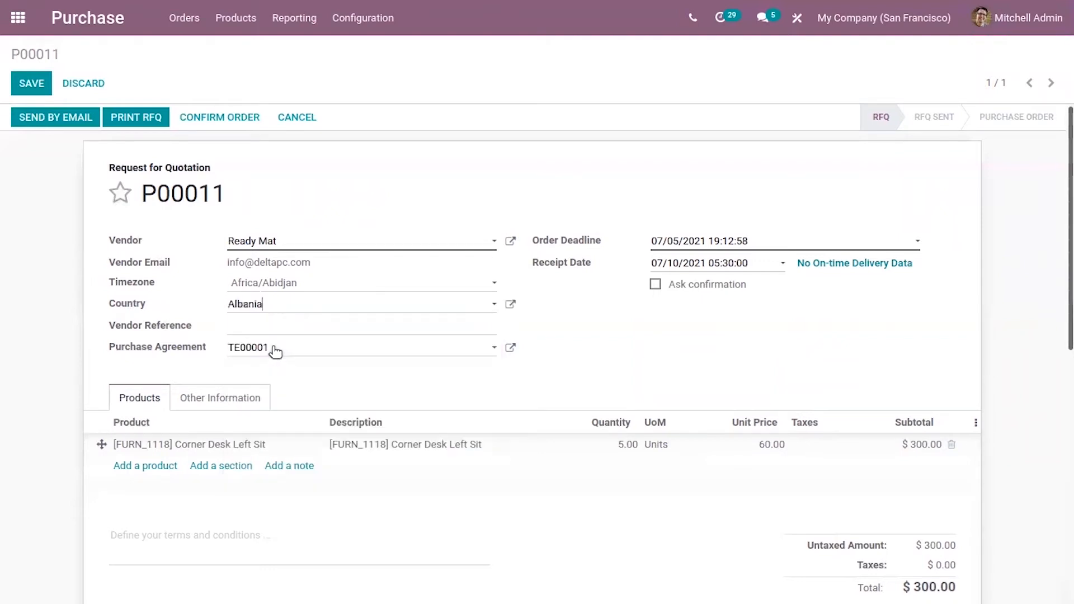
{"action": "left_click", "coordinate": [25, 84]}
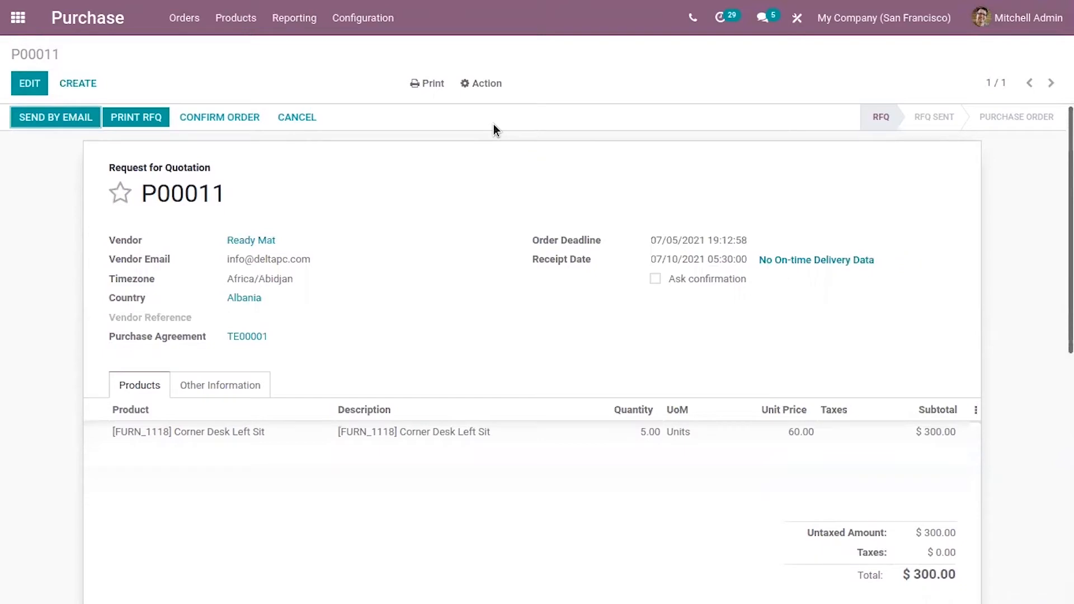
Edit the record and try the nonexistent name "Albanb" in the Country field, then clear the field.
{"action": "left_click", "coordinate": [29, 83]}
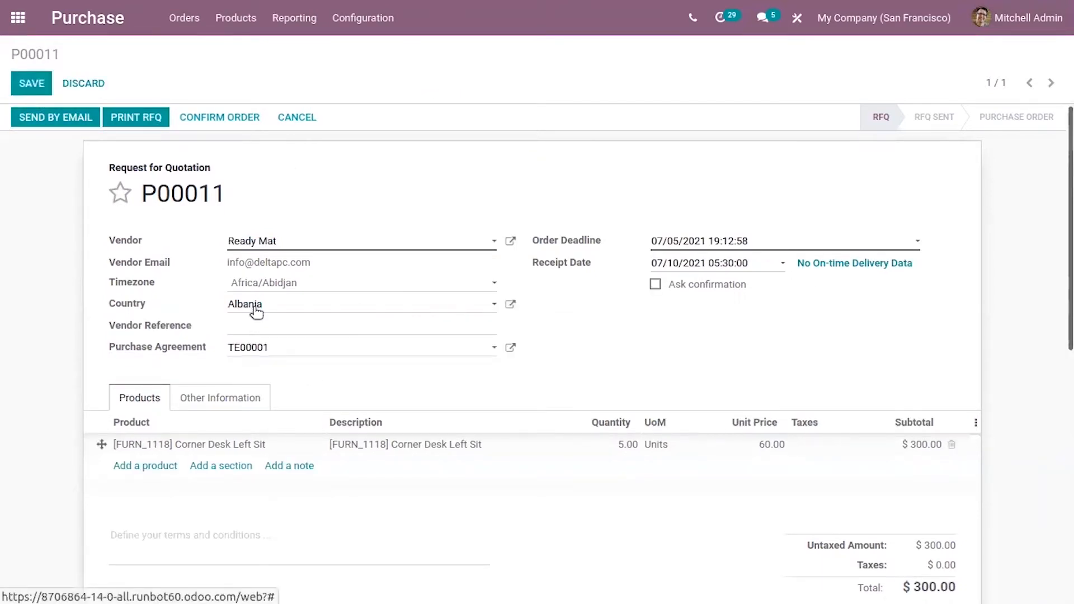
{"action": "left_click", "coordinate": [278, 310]}
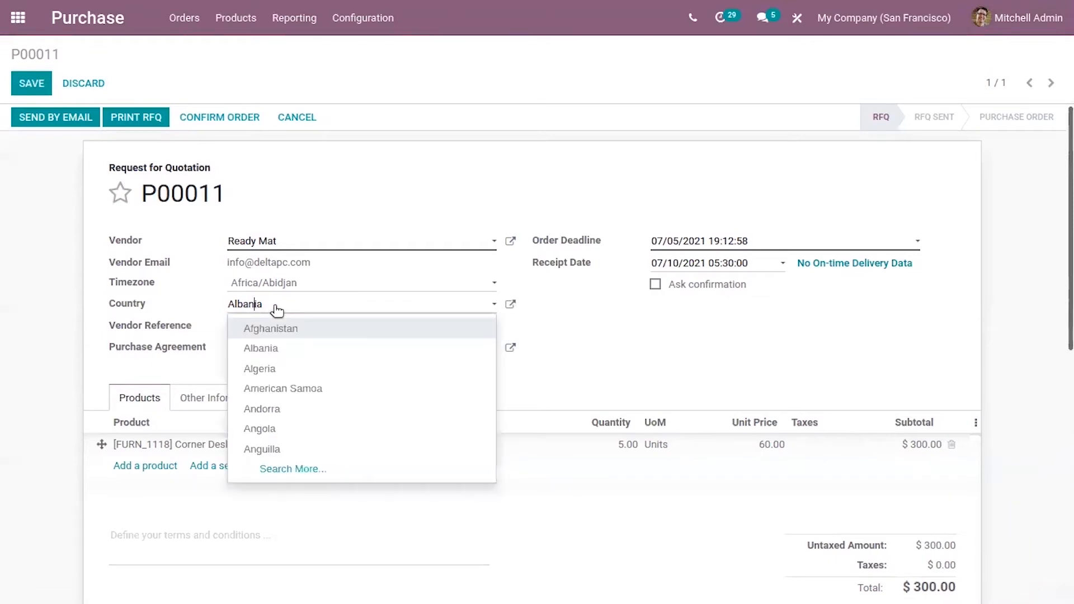
{"action": "left_click", "coordinate": [278, 309]}
{"action": "key", "text": "BackSpace"}
{"action": "key", "text": "BackSpace"}
{"action": "type", "text": "b"}
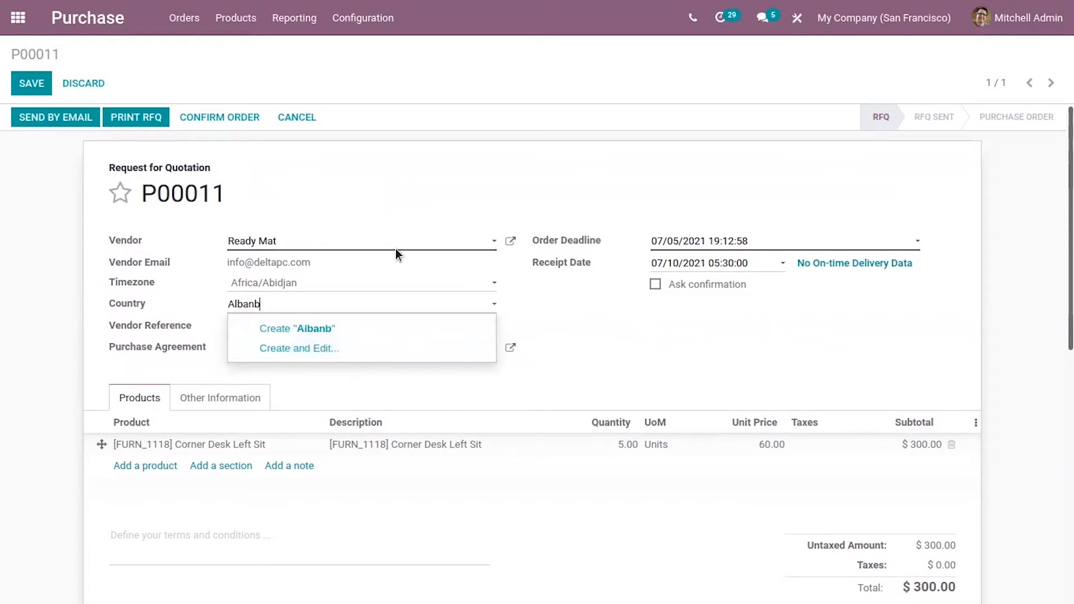
{"action": "key", "text": "BackSpace"}
{"action": "key", "text": "BackSpace"}
{"action": "key", "text": "BackSpace"}
{"action": "key", "text": "BackSpace"}
{"action": "key", "text": "BackSpace"}
{"action": "key", "text": "BackSpace"}
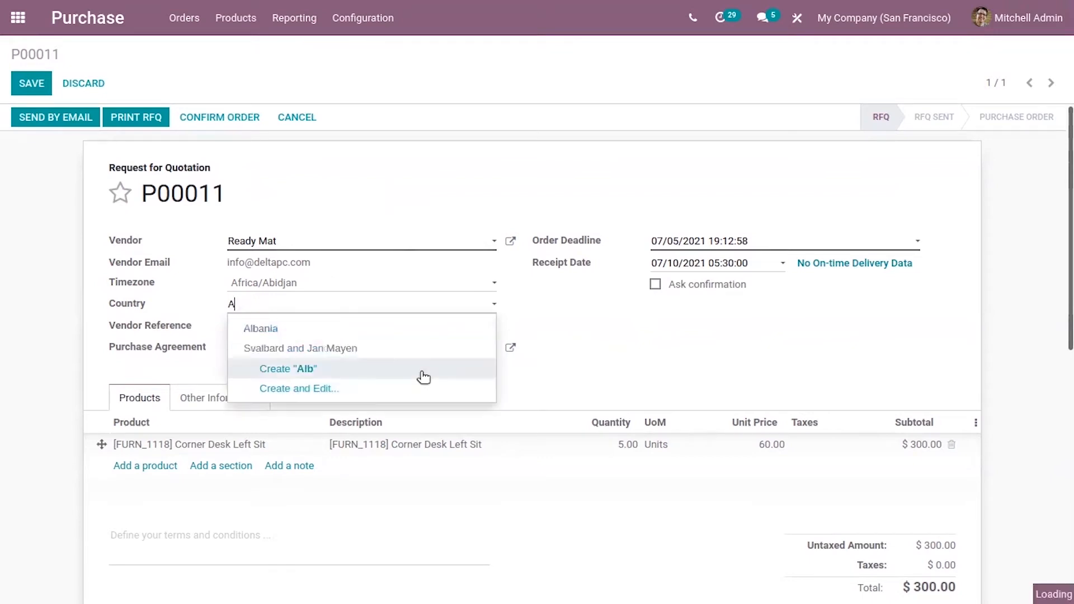
Set the request for quotation's Country to Afghanistan and save the record.
{"action": "left_click", "coordinate": [292, 306]}
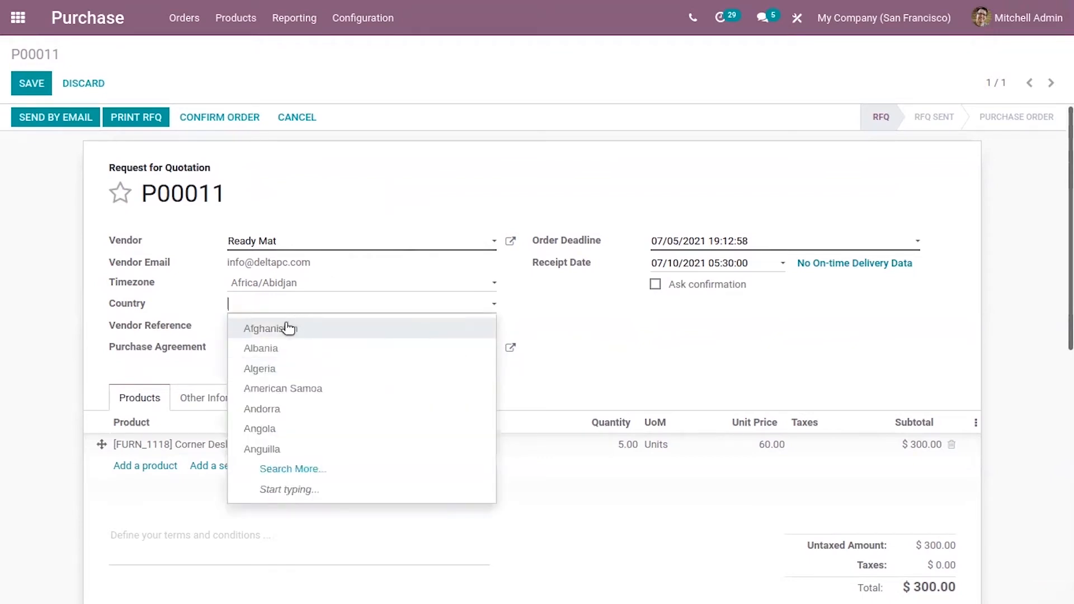
{"action": "left_click", "coordinate": [289, 324]}
{"action": "left_click", "coordinate": [33, 87]}
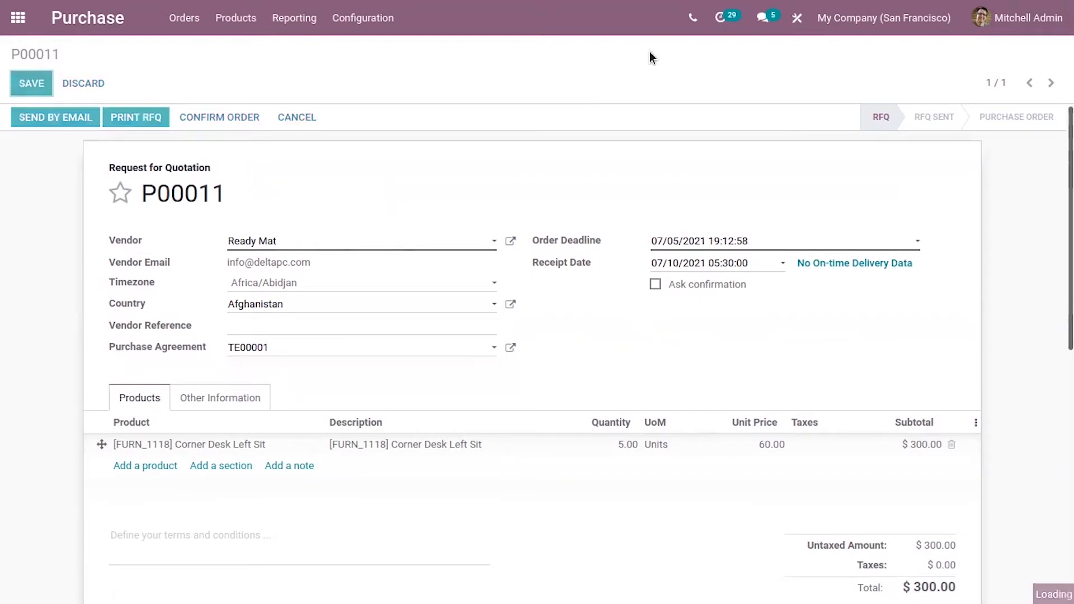
Reopen the form for customization and enable Disable creation on the Country field.
{"action": "left_click", "coordinate": [798, 19]}
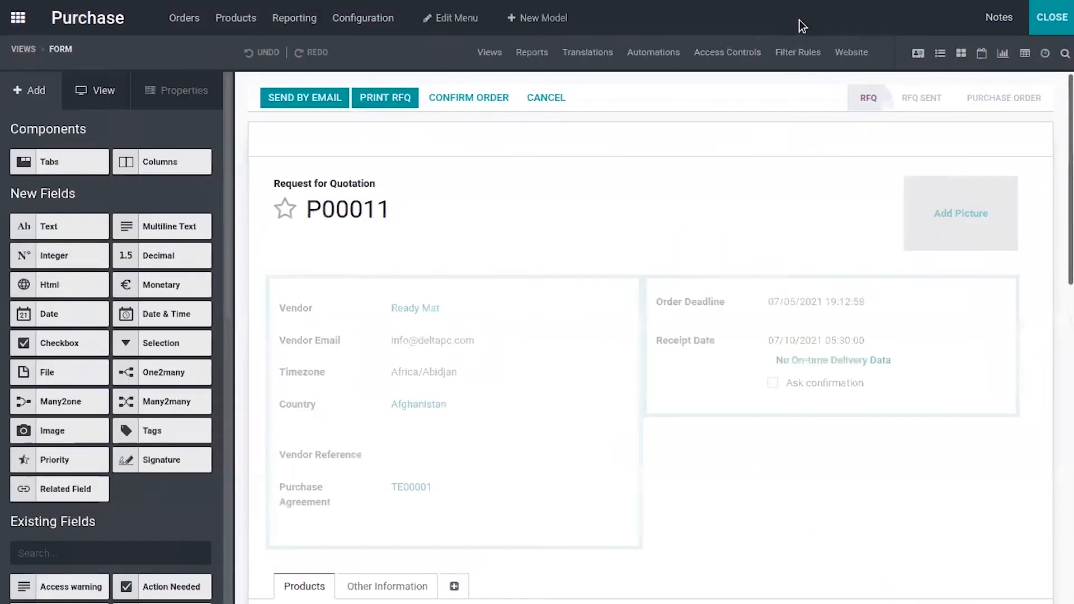
{"action": "left_click", "coordinate": [111, 93]}
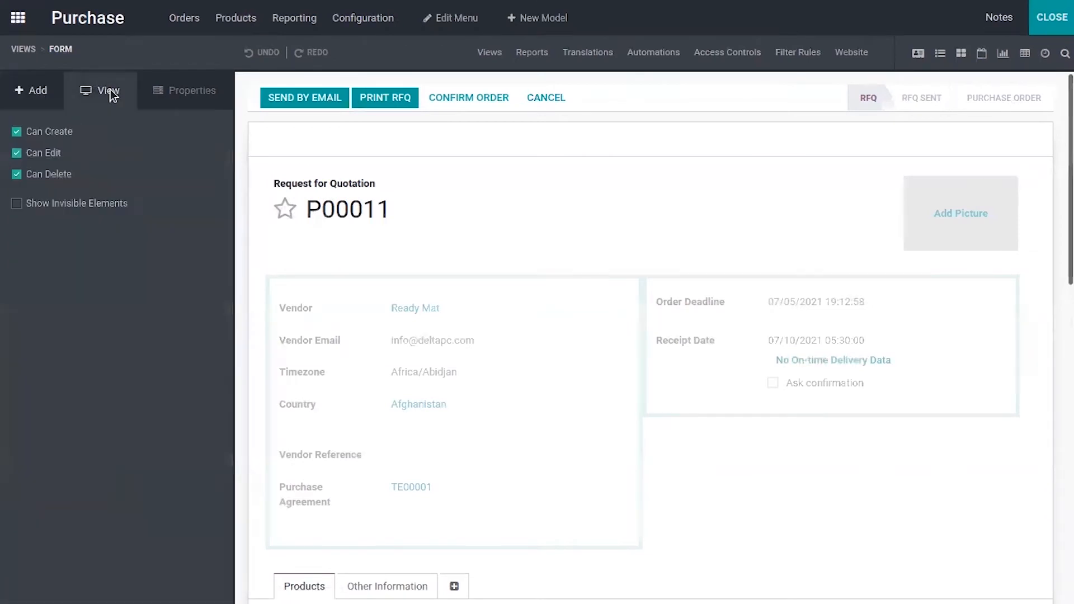
{"action": "left_click", "coordinate": [37, 94]}
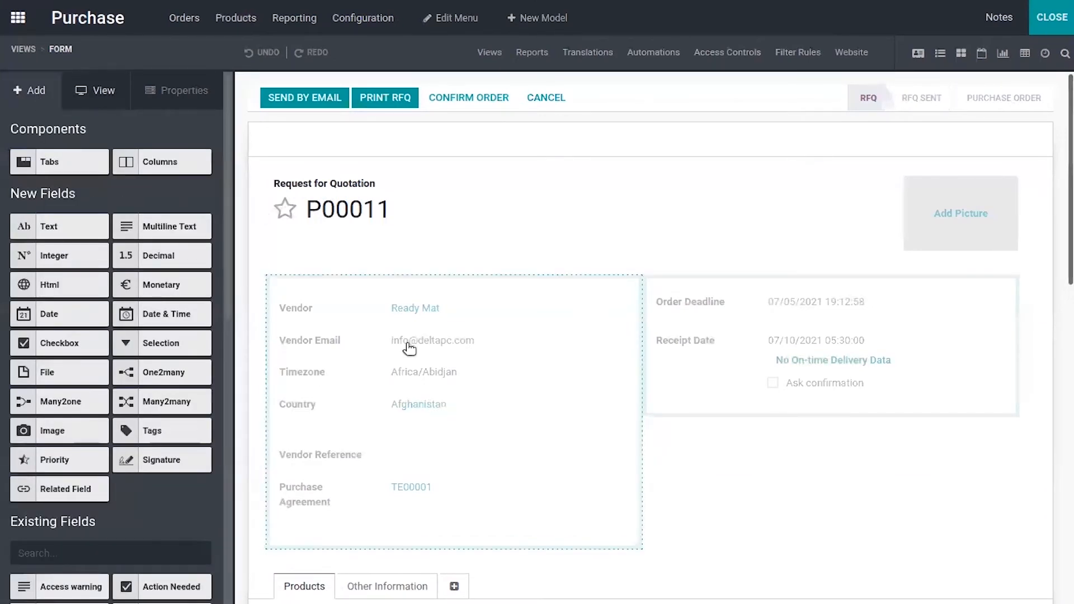
{"action": "left_click", "coordinate": [335, 375]}
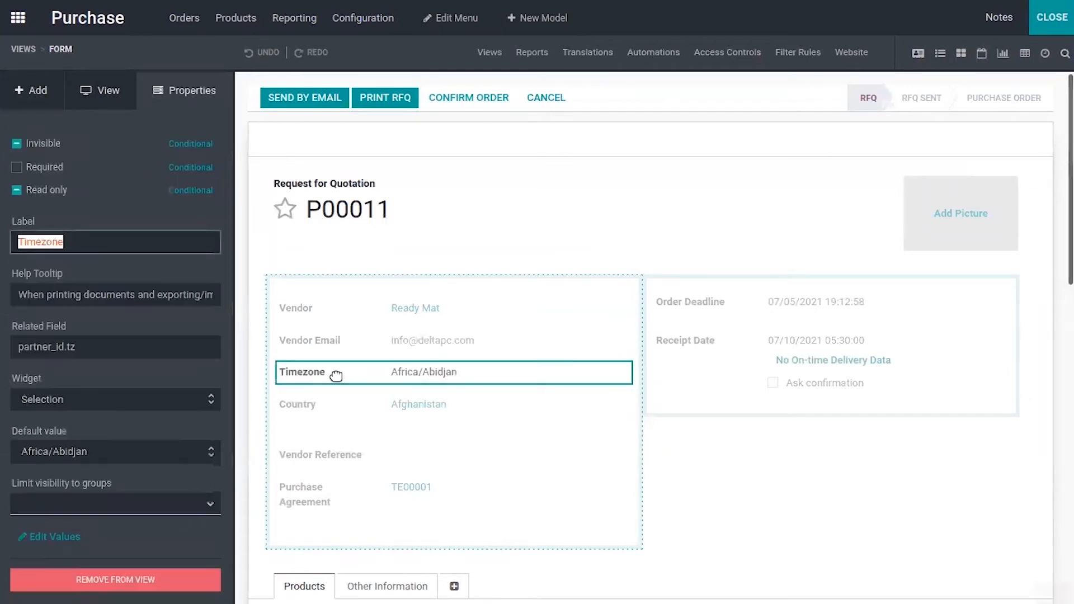
{"action": "left_click", "coordinate": [317, 406]}
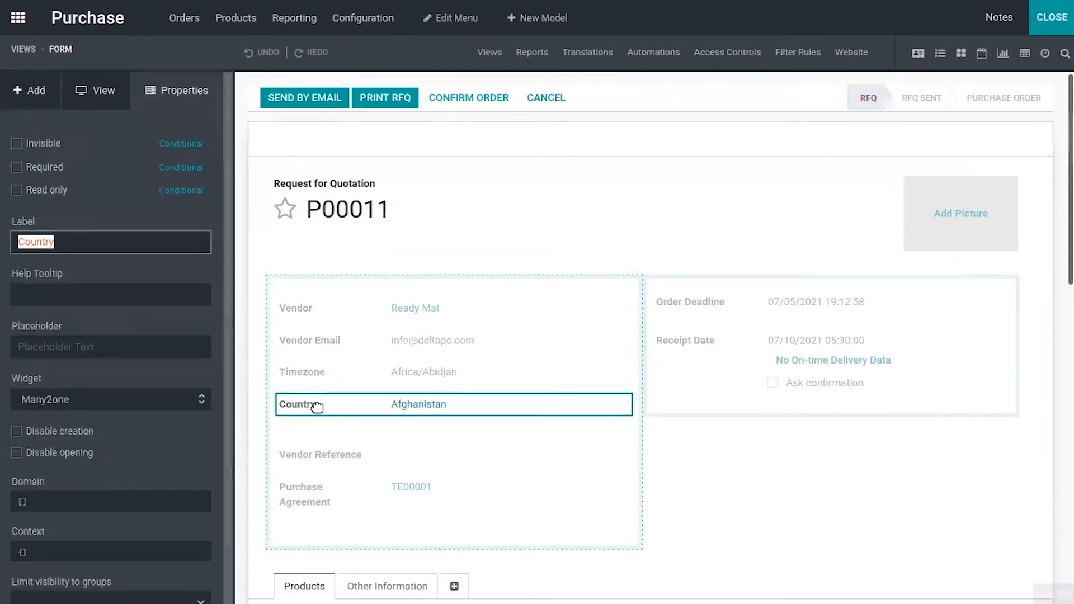
{"action": "scroll", "coordinate": [229, 244], "scroll_direction": "down", "scroll_amount": 2}
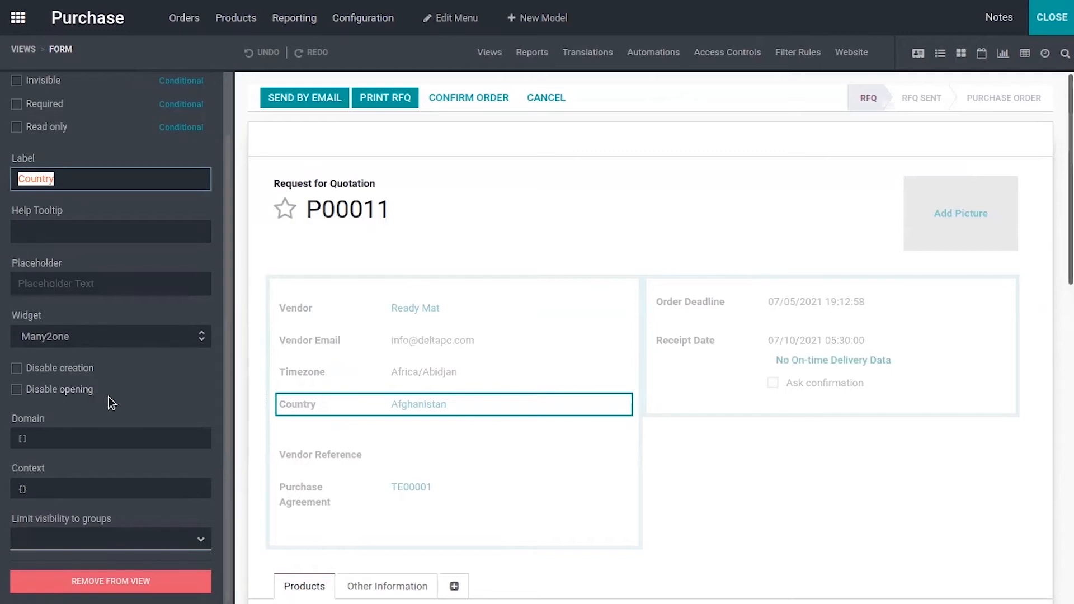
{"action": "left_click", "coordinate": [16, 368]}
{"action": "left_click", "coordinate": [562, 166]}
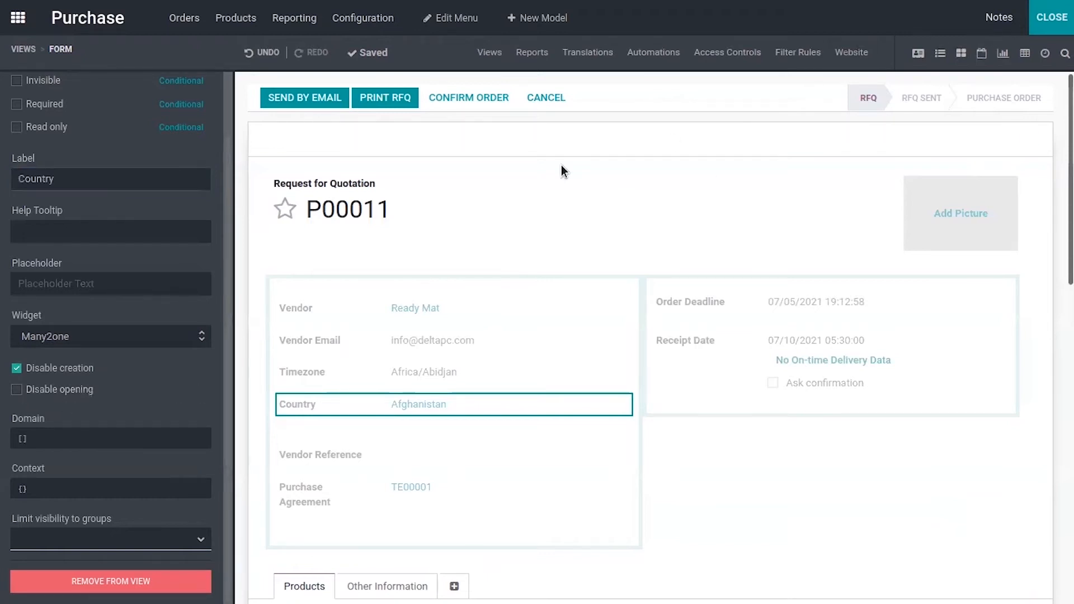
Close the form customization, edit the record and test the Country field with the nonexistent name "Afghanistff".
{"action": "left_click", "coordinate": [1042, 18]}
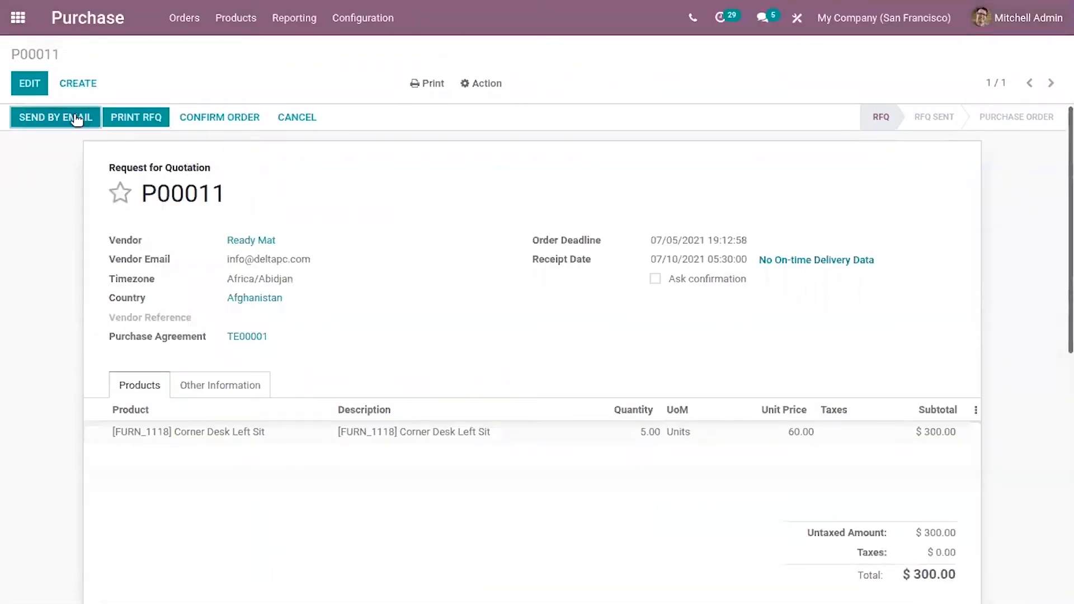
{"action": "left_click", "coordinate": [30, 84]}
{"action": "left_click", "coordinate": [306, 305]}
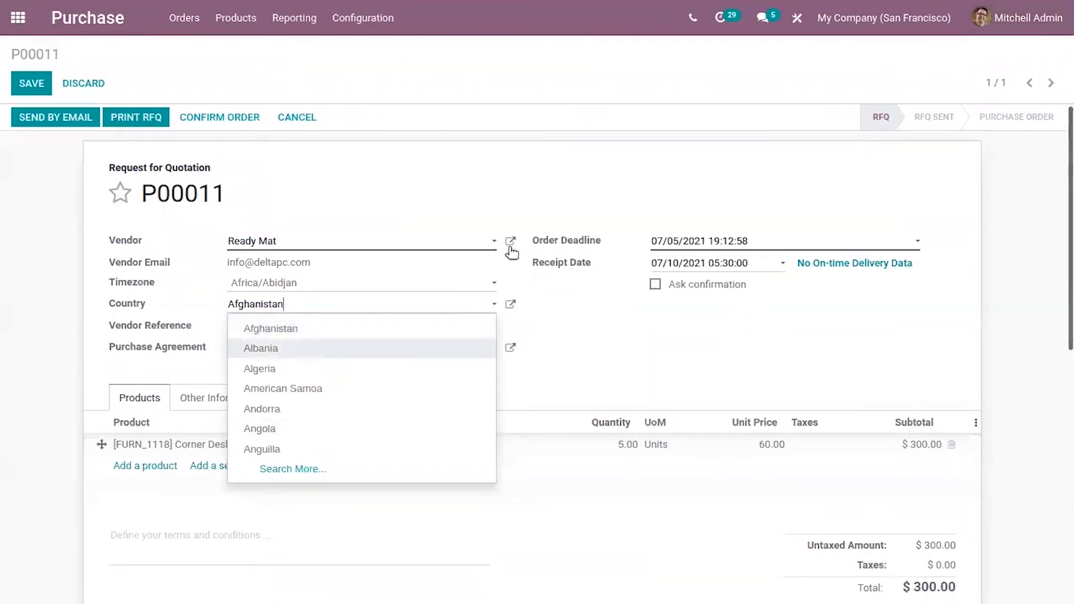
{"action": "key", "text": "BackSpace"}
{"action": "key", "text": "BackSpace"}
{"action": "type", "text": "ff"}
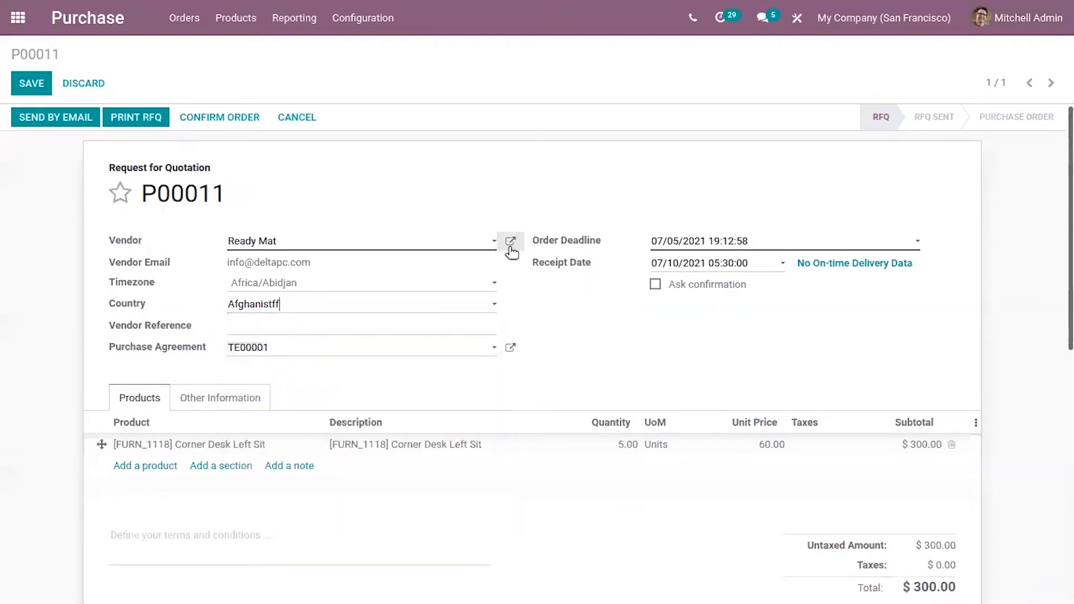
Shorten the test text in the Country field and select Afghanistan again.
{"action": "key", "text": "BackSpace"}
{"action": "key", "text": "BackSpace"}
{"action": "key", "text": "BackSpace"}
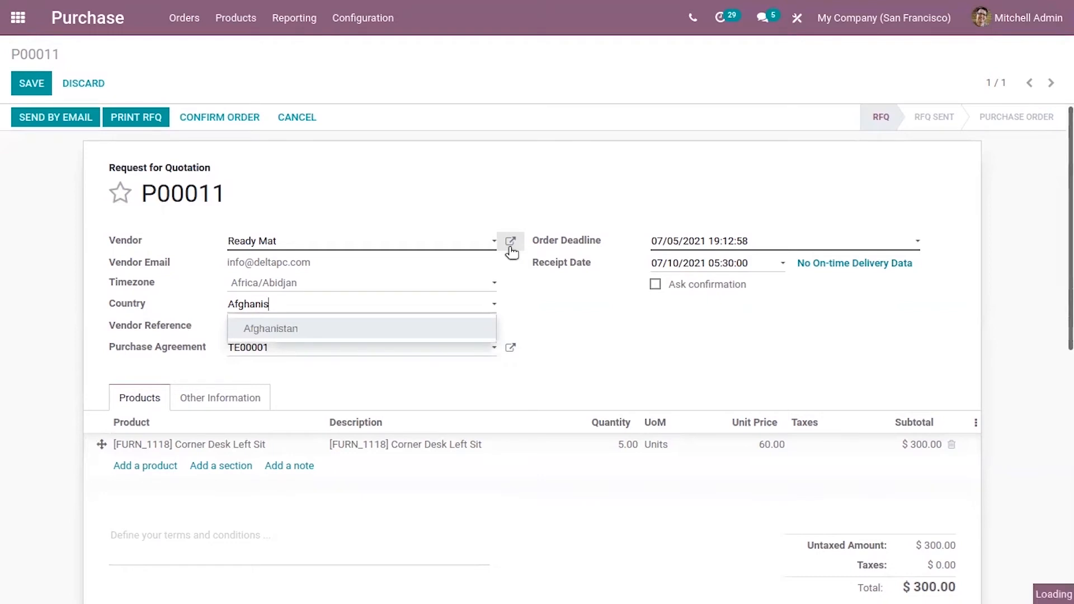
{"action": "left_click", "coordinate": [425, 305]}
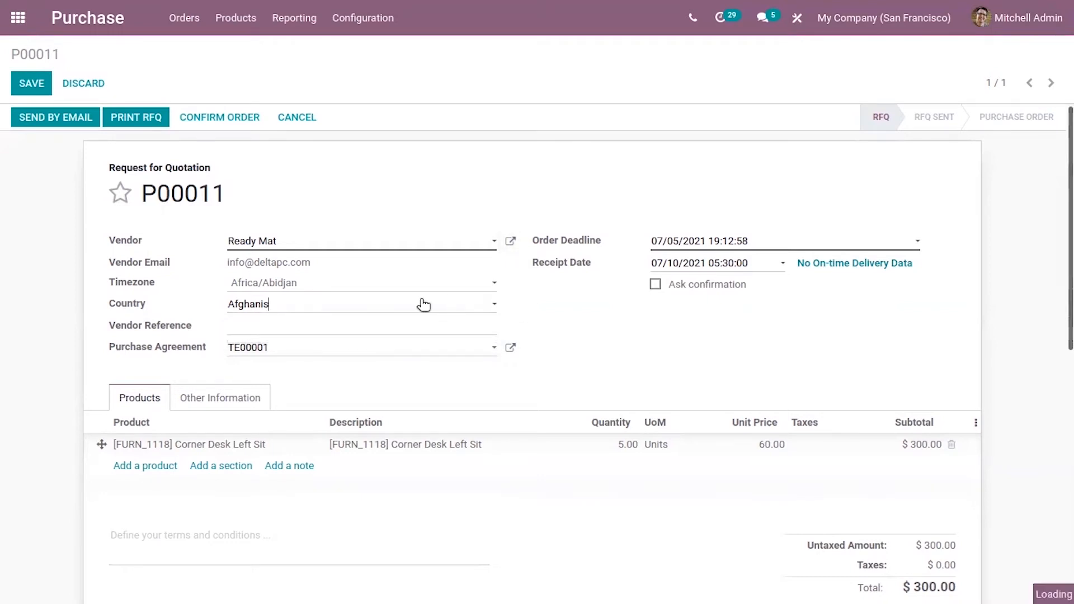
{"action": "left_click", "coordinate": [328, 328]}
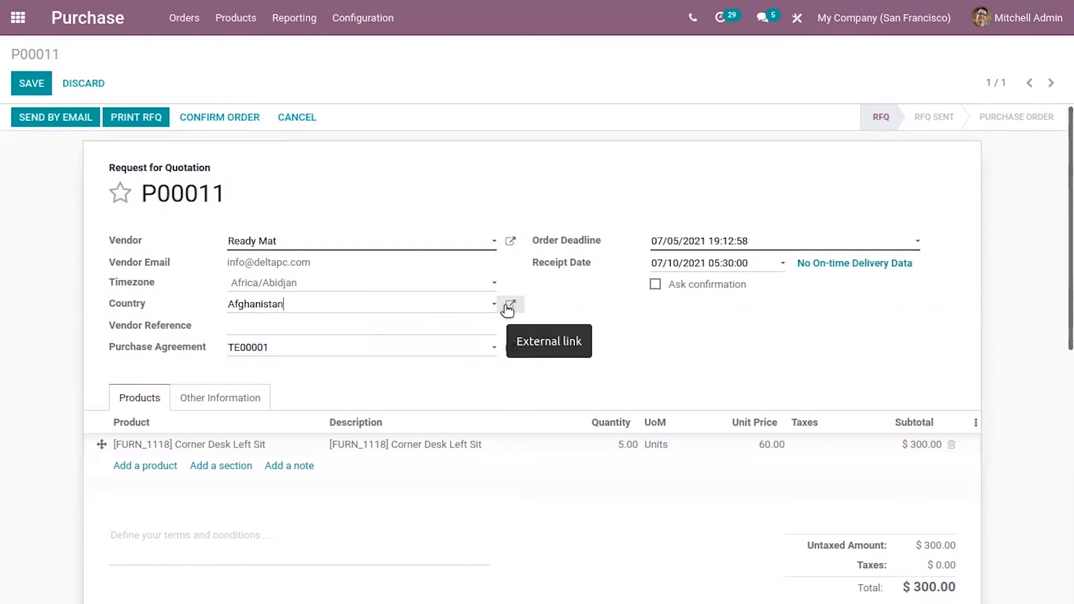
Keep the pending changes on the request for quotation and save the record.
{"action": "left_click", "coordinate": [798, 21]}
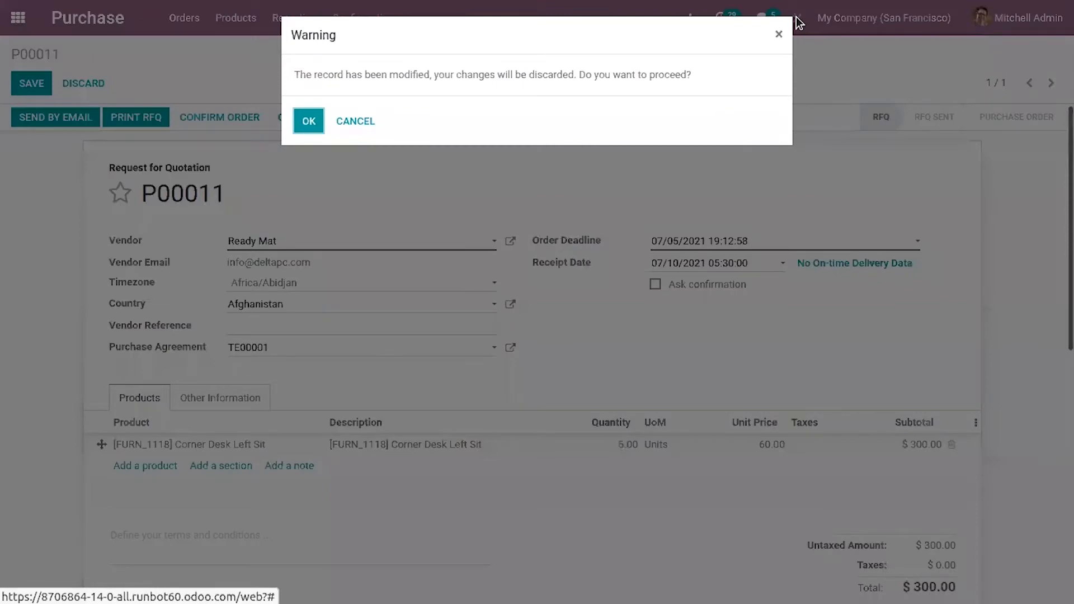
{"action": "left_click", "coordinate": [355, 123]}
{"action": "left_click", "coordinate": [31, 83]}
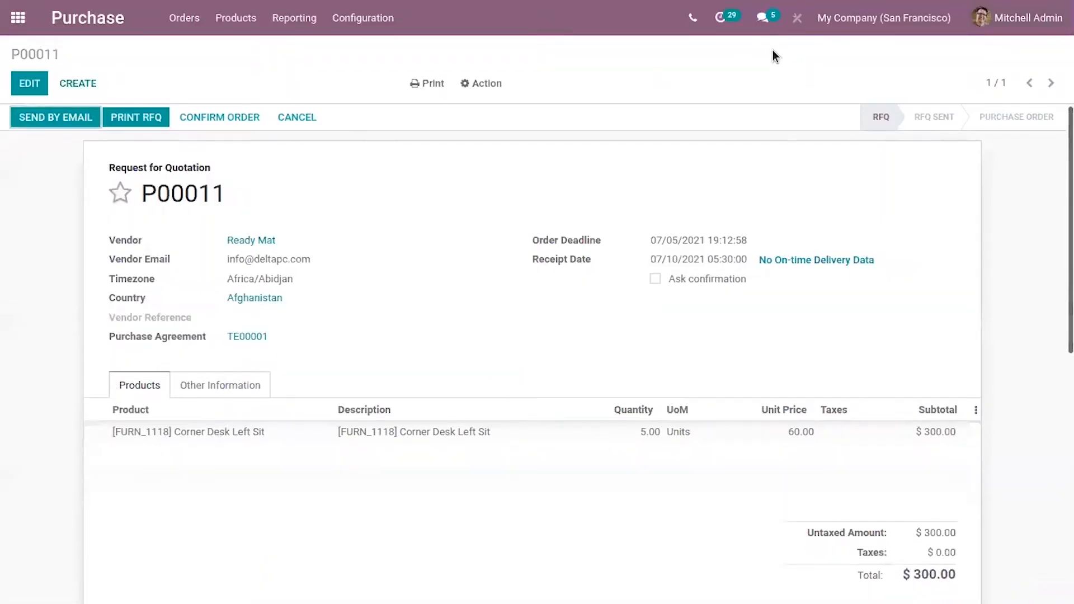
Open the form for customization and enable Disable opening on the Country field.
{"action": "left_click", "coordinate": [796, 19]}
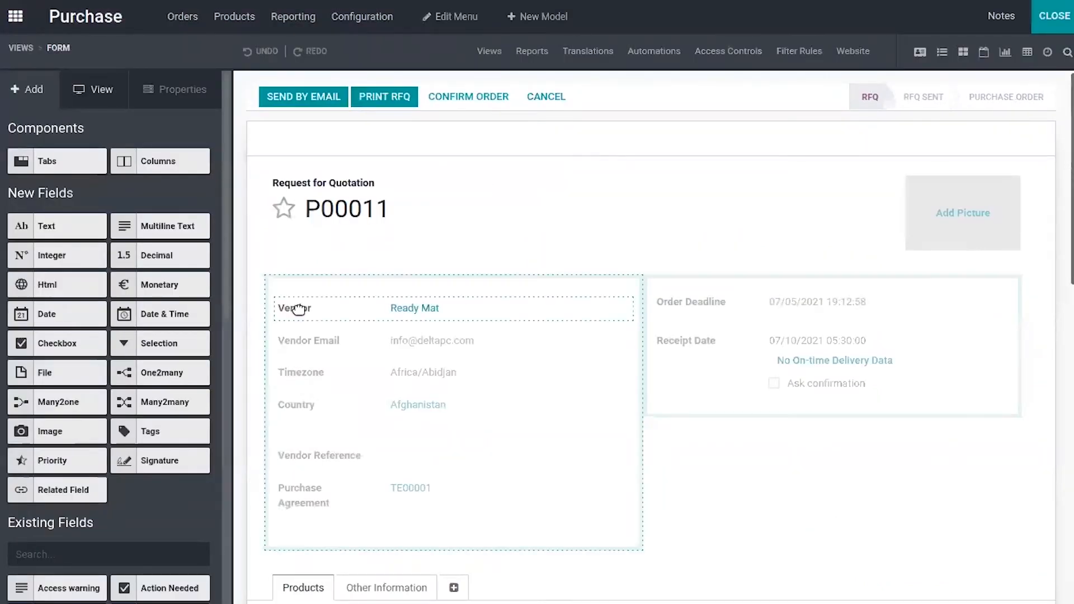
{"action": "left_click", "coordinate": [354, 415]}
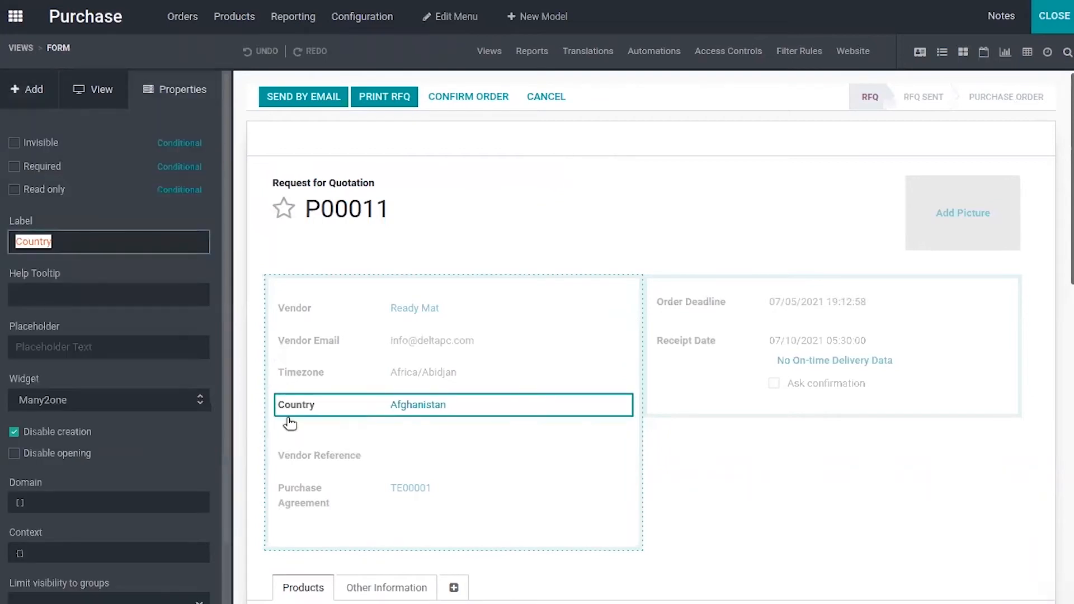
{"action": "left_click", "coordinate": [14, 453]}
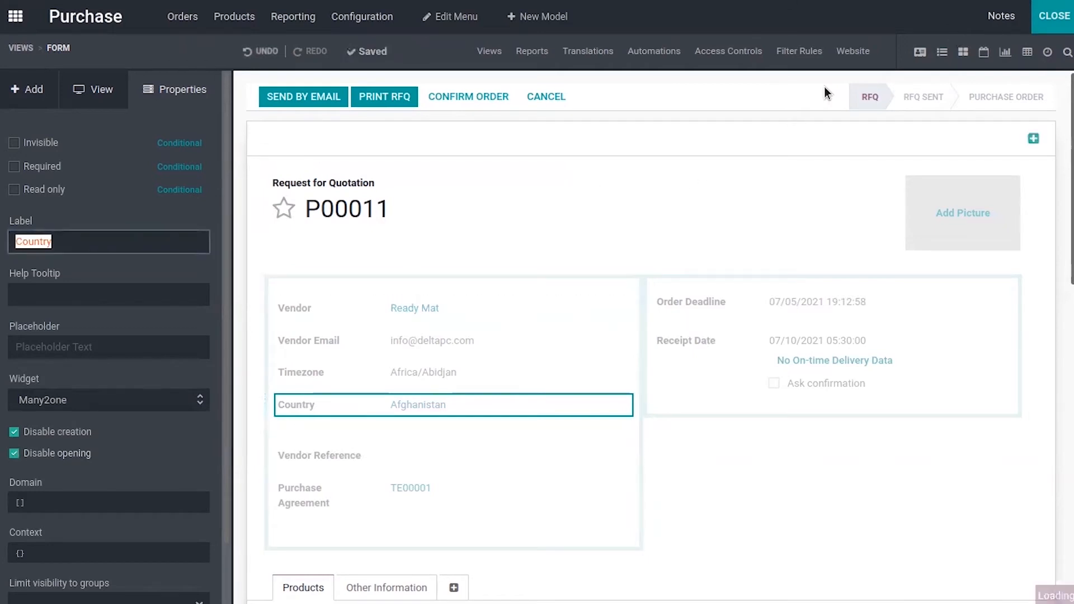
Close the form customization, edit the request for quotation and check the options offered by the Country field.
{"action": "left_click", "coordinate": [1044, 23]}
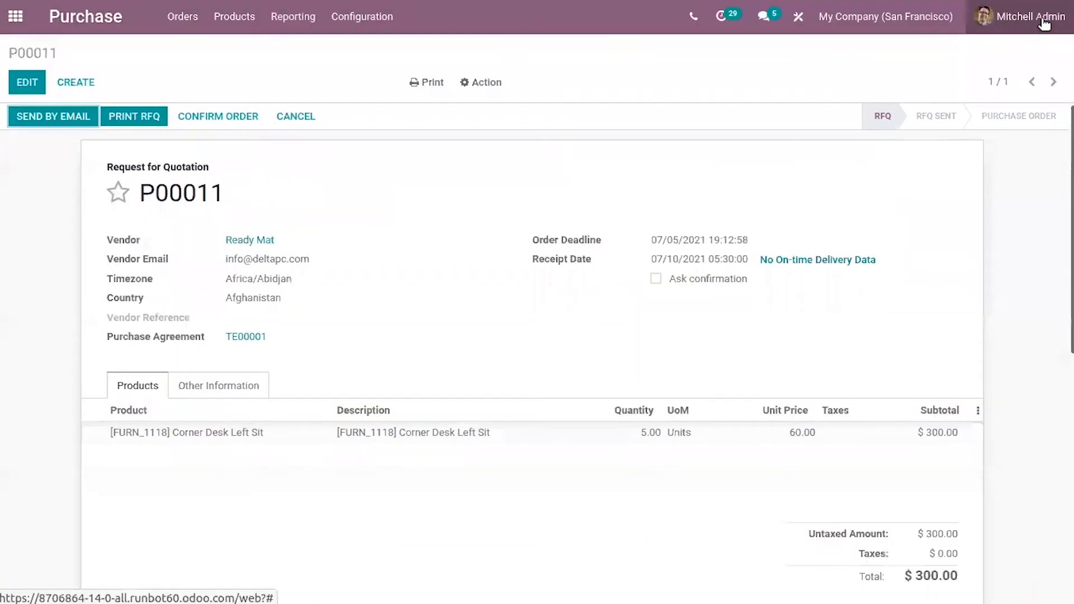
{"action": "left_click", "coordinate": [27, 89]}
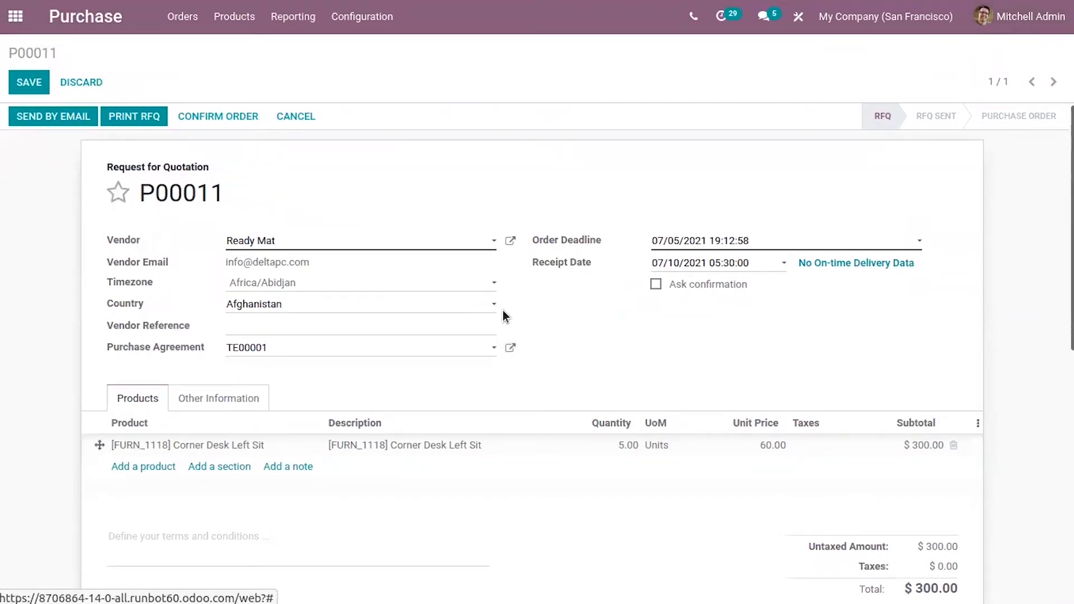
{"action": "left_click", "coordinate": [451, 307]}
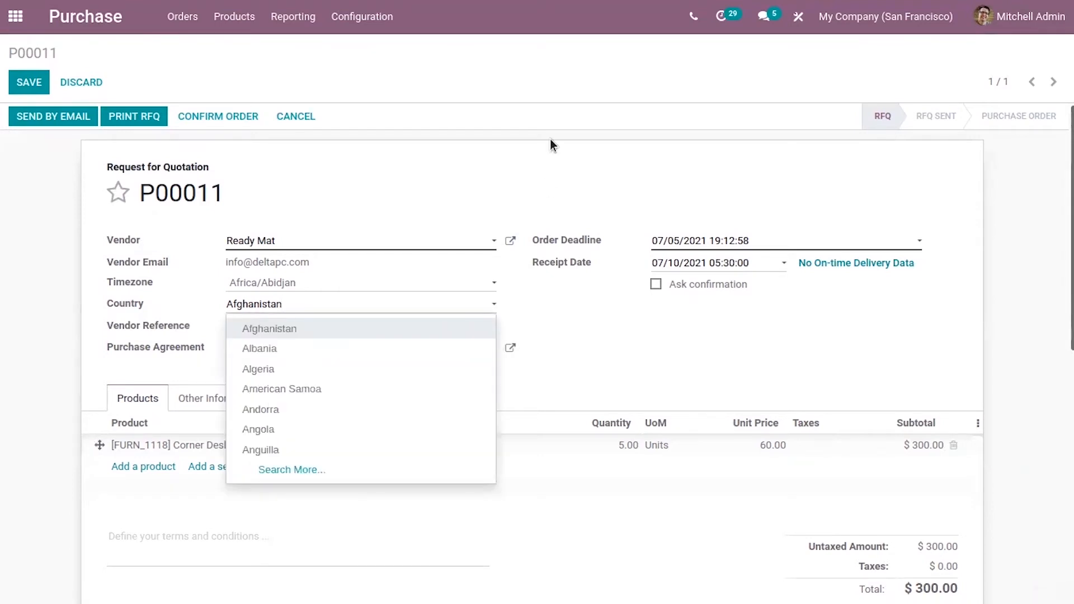
Try to add a Many2many field to the vendor group of the request for quotation form, and close the customization.
{"action": "left_click", "coordinate": [801, 17]}
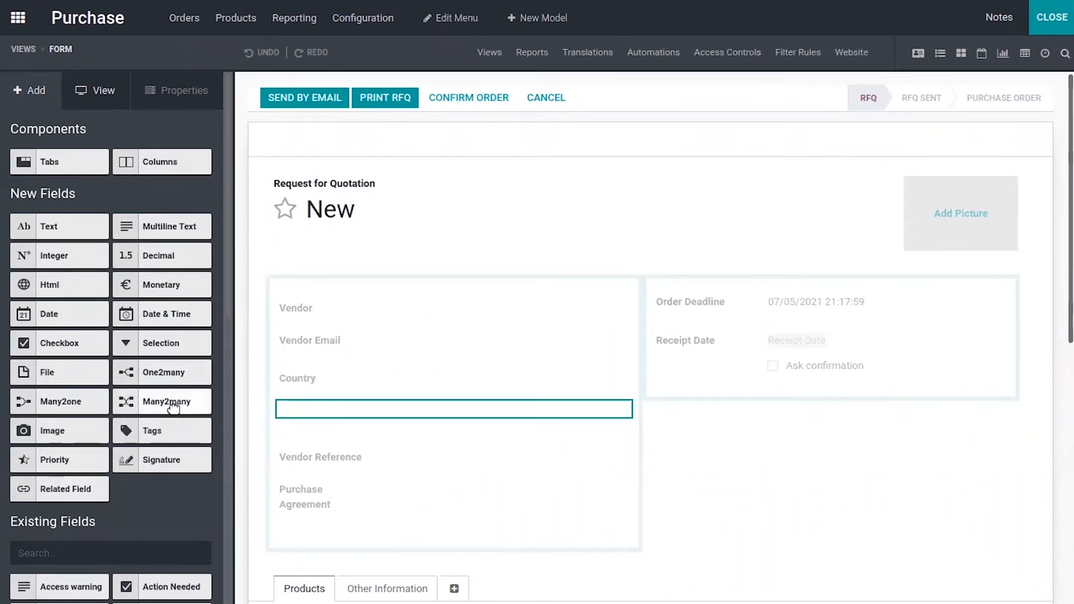
{"action": "left_click_drag", "start_coordinate": [174, 407], "coordinate": [407, 320]}
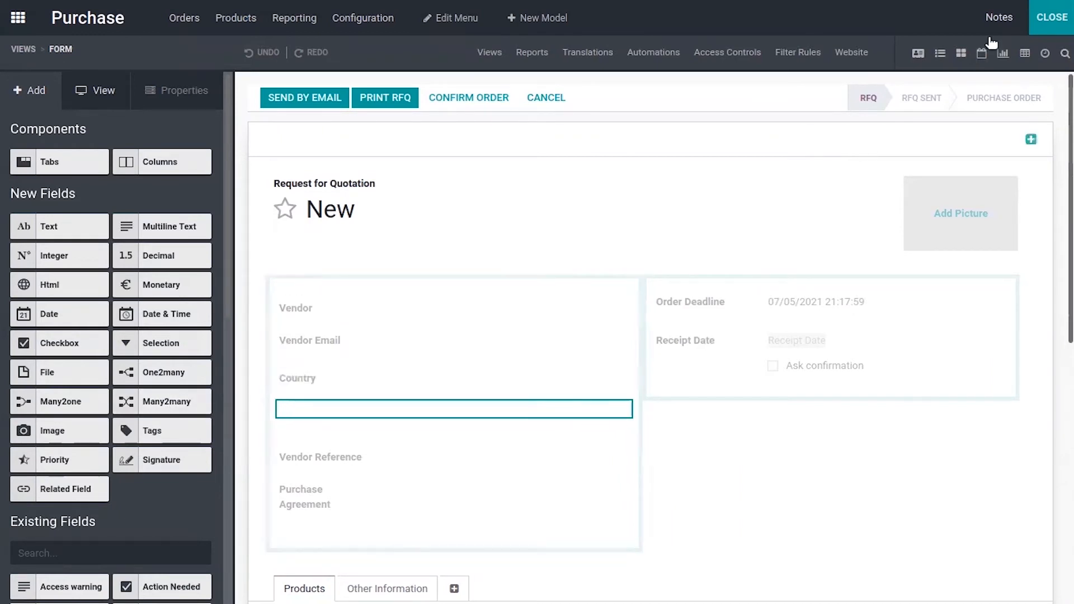
{"action": "left_click", "coordinate": [1060, 14]}
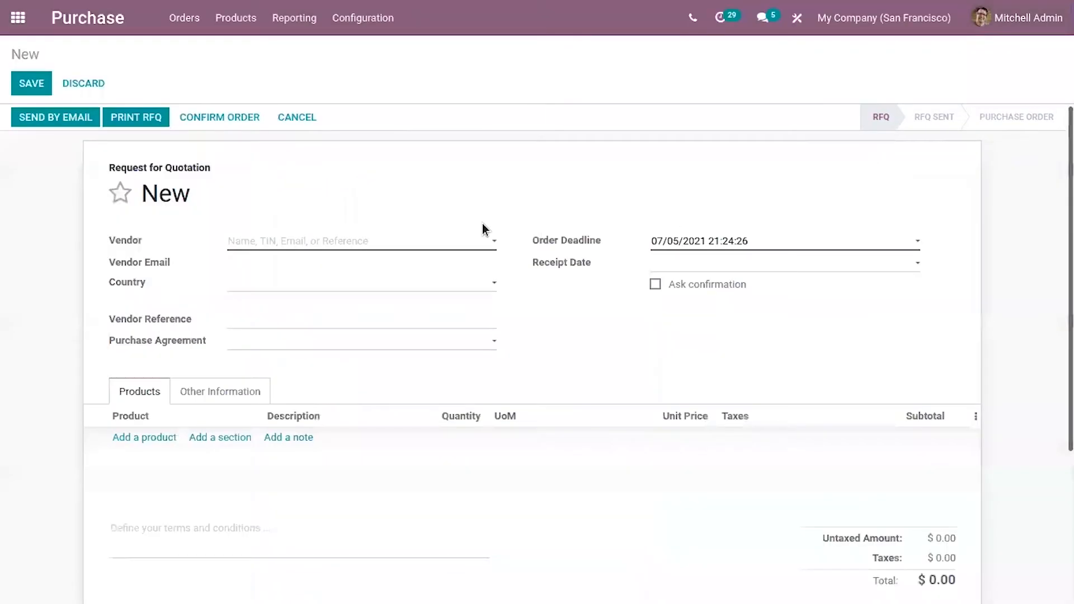
Switch to the Contacts app and open the Azure Interior contact.
{"action": "left_click", "coordinate": [18, 17]}
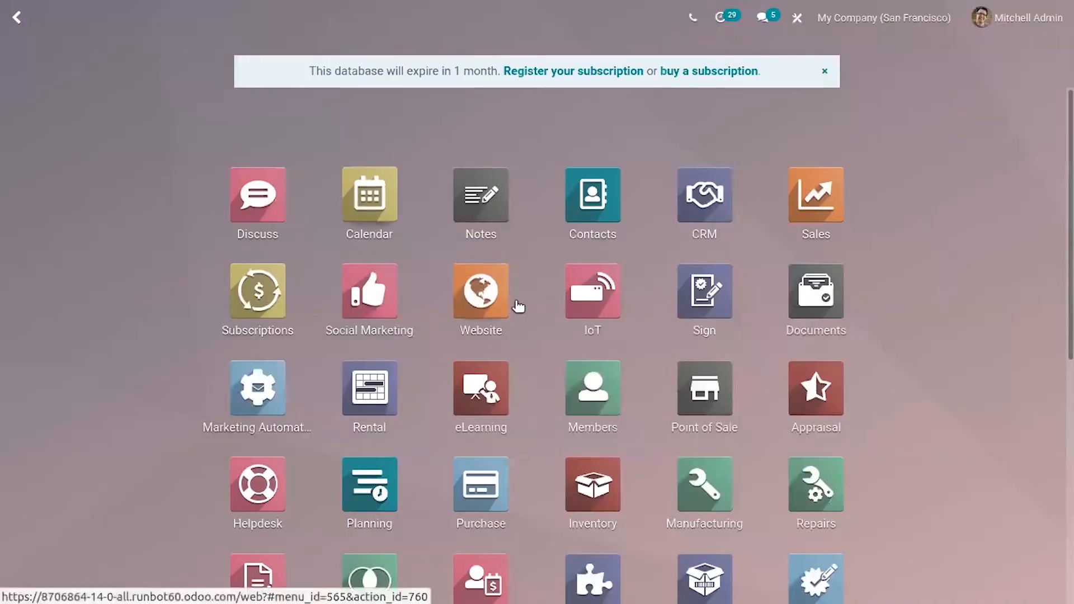
{"action": "left_click", "coordinate": [590, 214]}
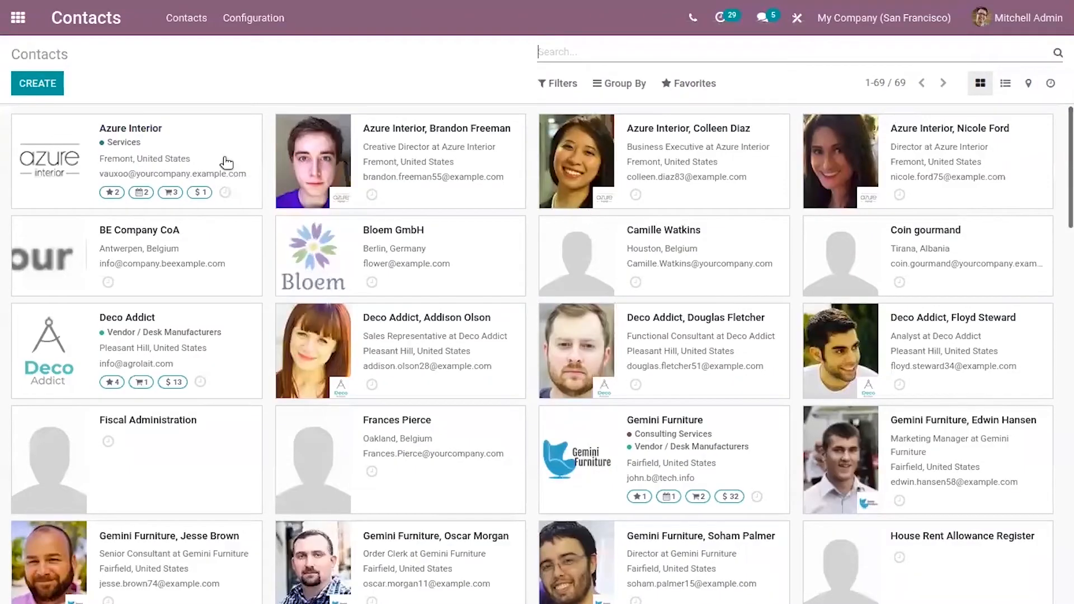
{"action": "left_click", "coordinate": [177, 149]}
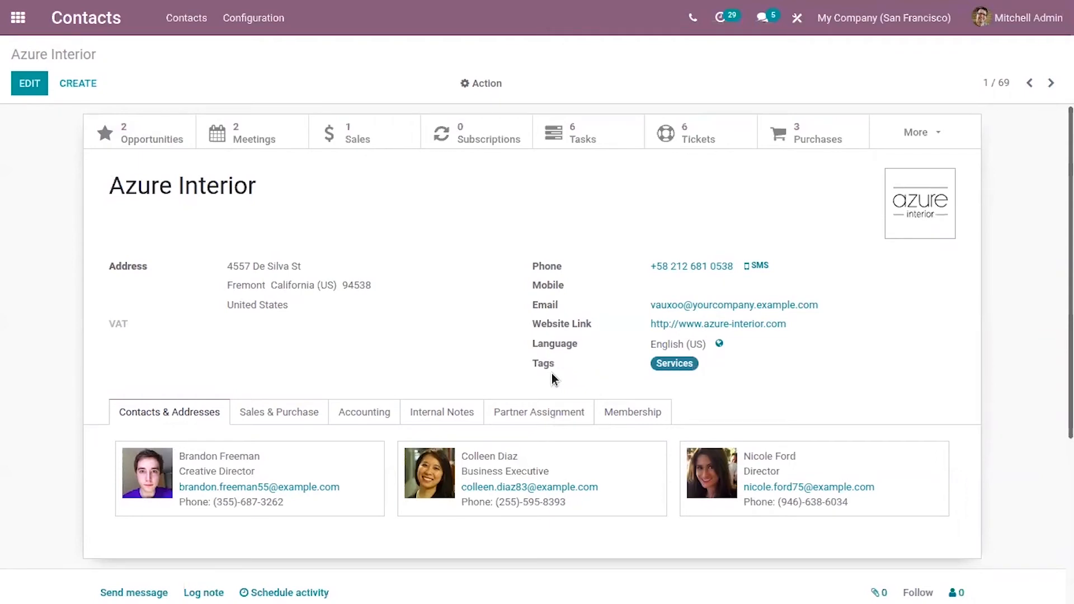
Open the contact form for customization and show the properties of its Tags field.
{"action": "left_click", "coordinate": [797, 20]}
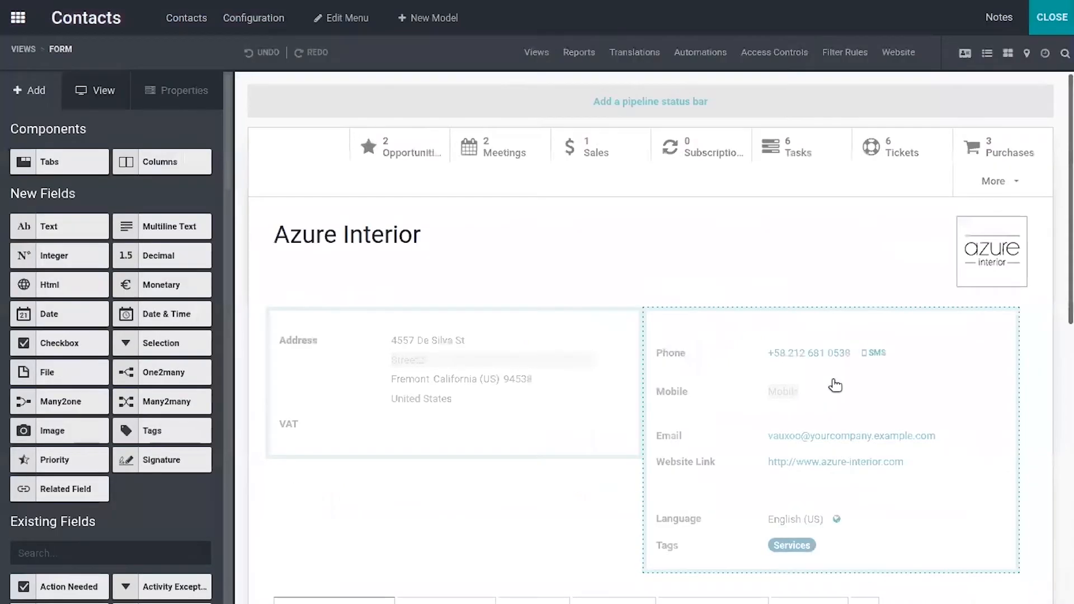
{"action": "left_click_drag", "start_coordinate": [1072, 157], "coordinate": [1072, 237]}
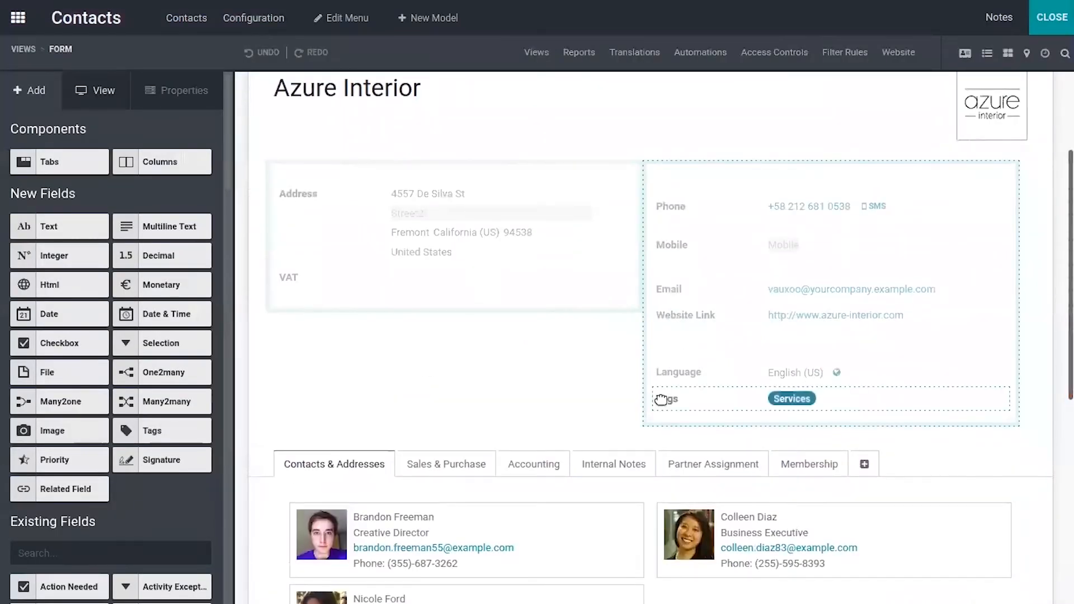
{"action": "left_click", "coordinate": [660, 399]}
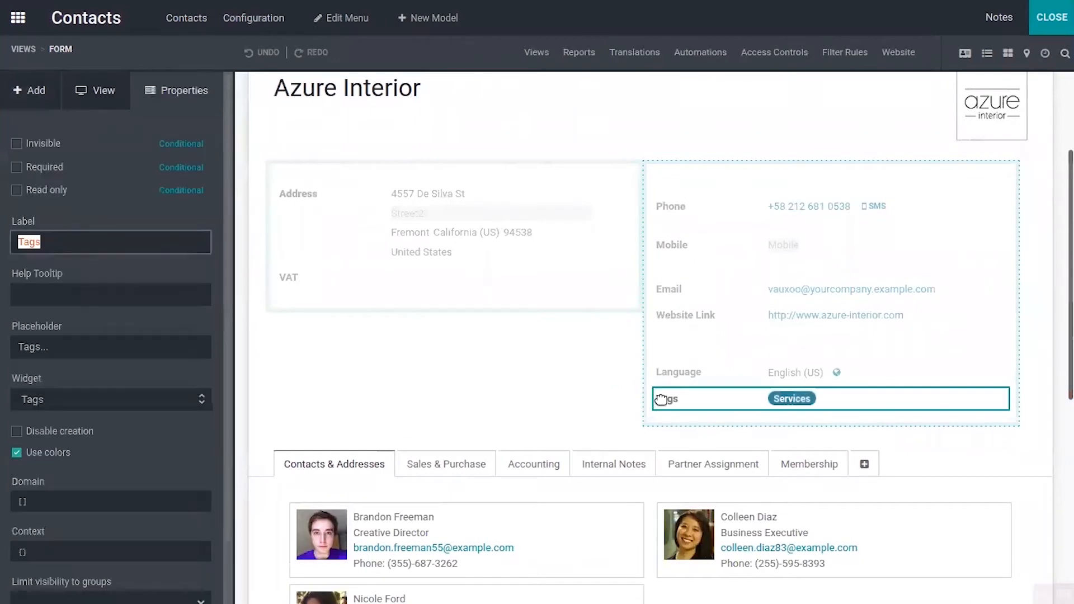
Change the Tags field's widget to Many2many and switch it back to Tags.
{"action": "left_click", "coordinate": [54, 398]}
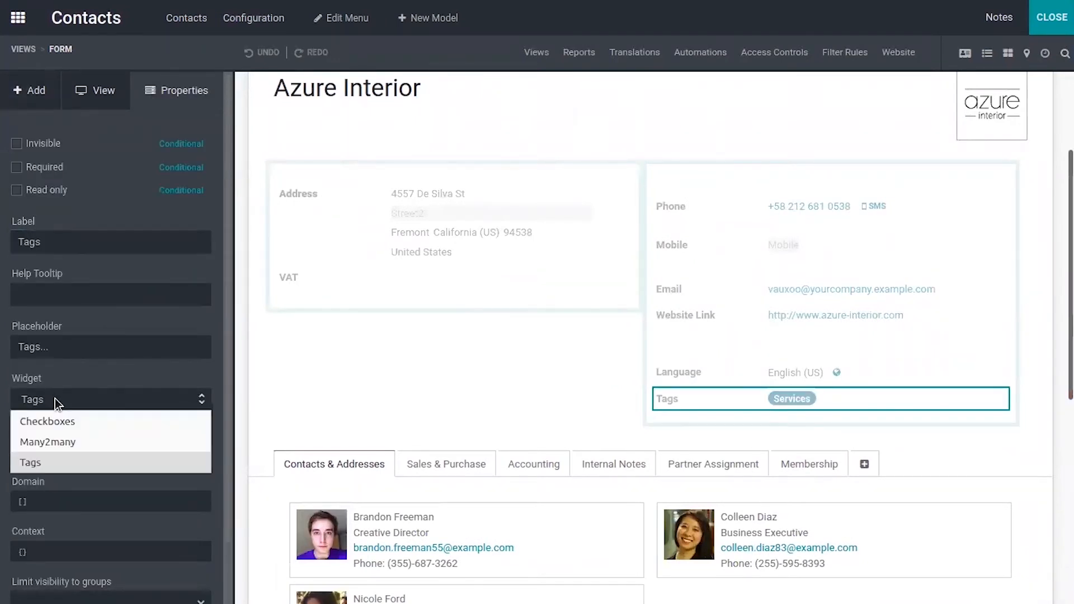
{"action": "left_click", "coordinate": [79, 442]}
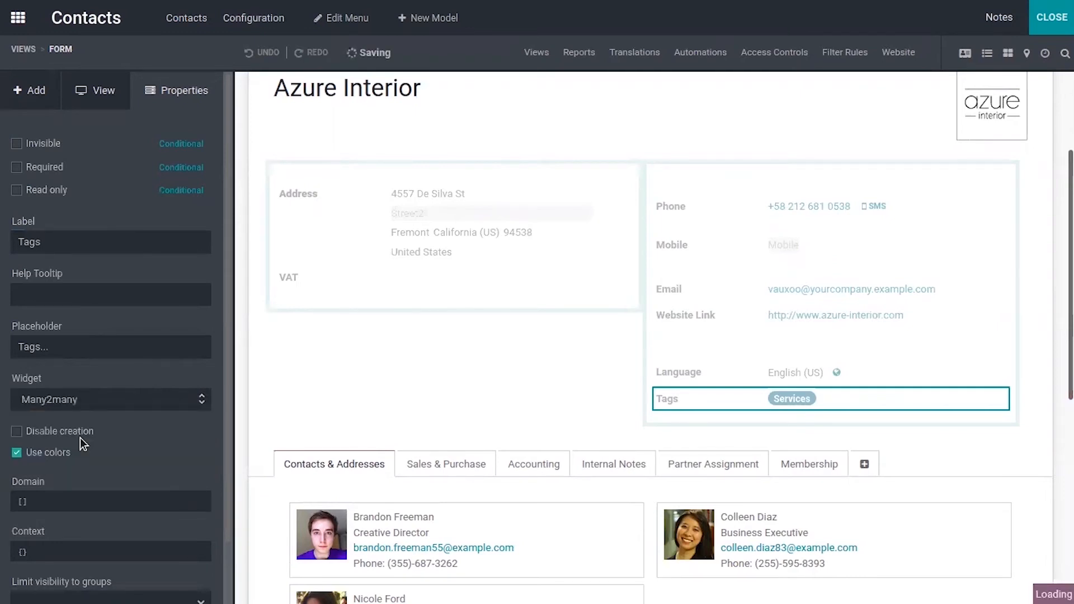
{"action": "left_click", "coordinate": [128, 407]}
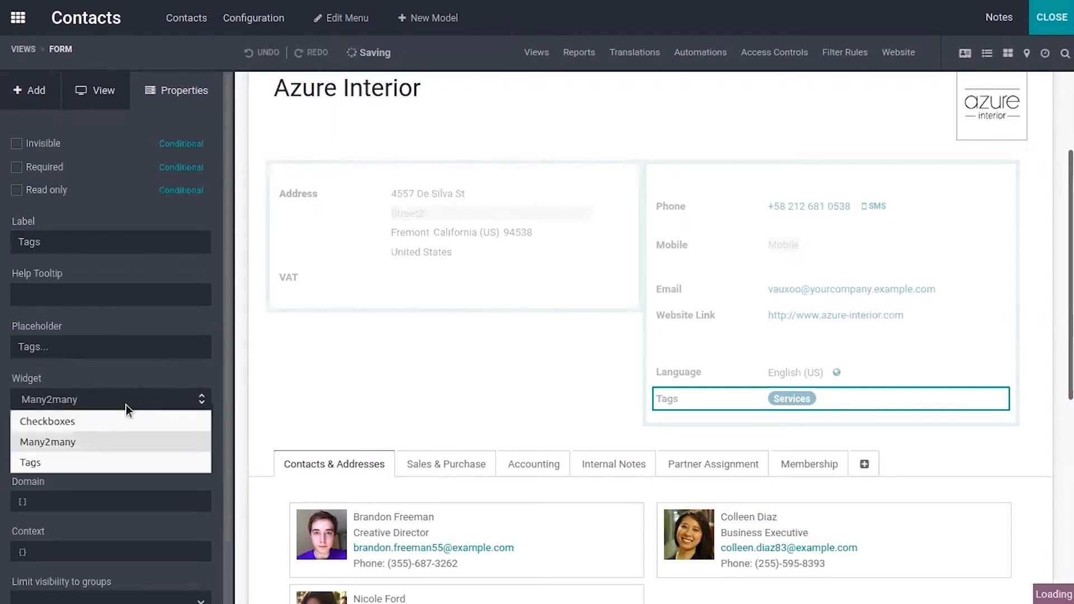
{"action": "left_click", "coordinate": [49, 462]}
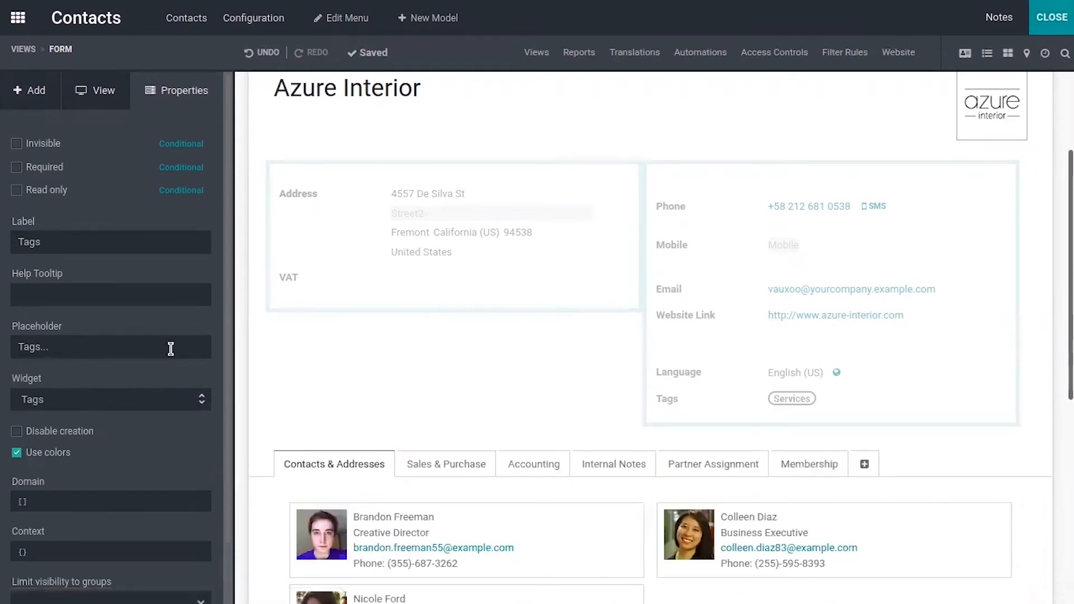
Set the Tags field's widget to Many2many and close the form customization.
{"action": "left_click", "coordinate": [82, 400]}
{"action": "left_click", "coordinate": [78, 437]}
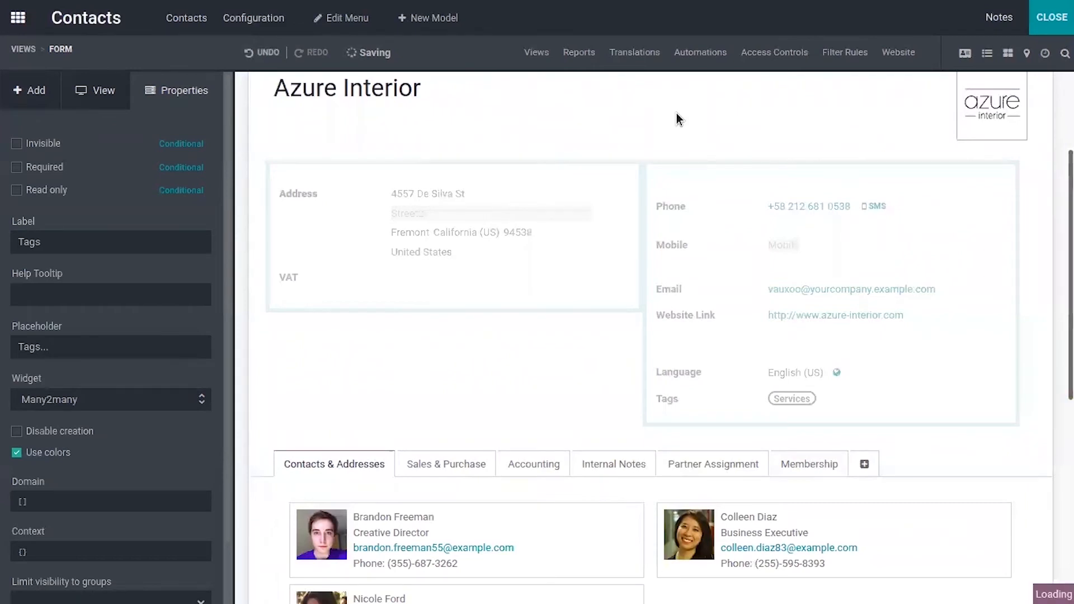
{"action": "left_click", "coordinate": [1044, 21]}
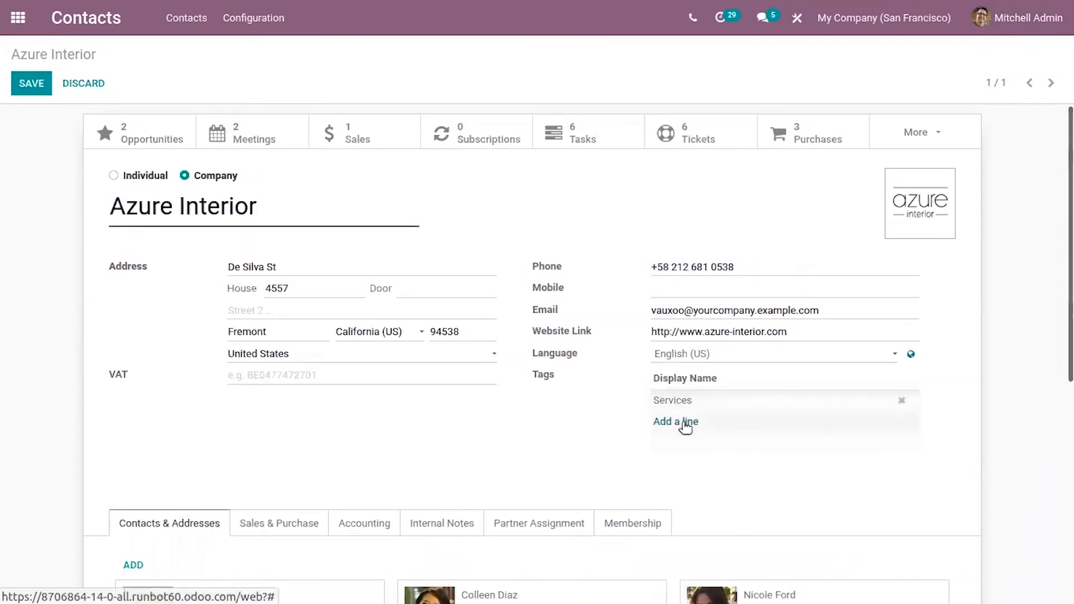
Add the tags Consulting Services and Vendor to the Azure Interior contact.
{"action": "left_click", "coordinate": [685, 426]}
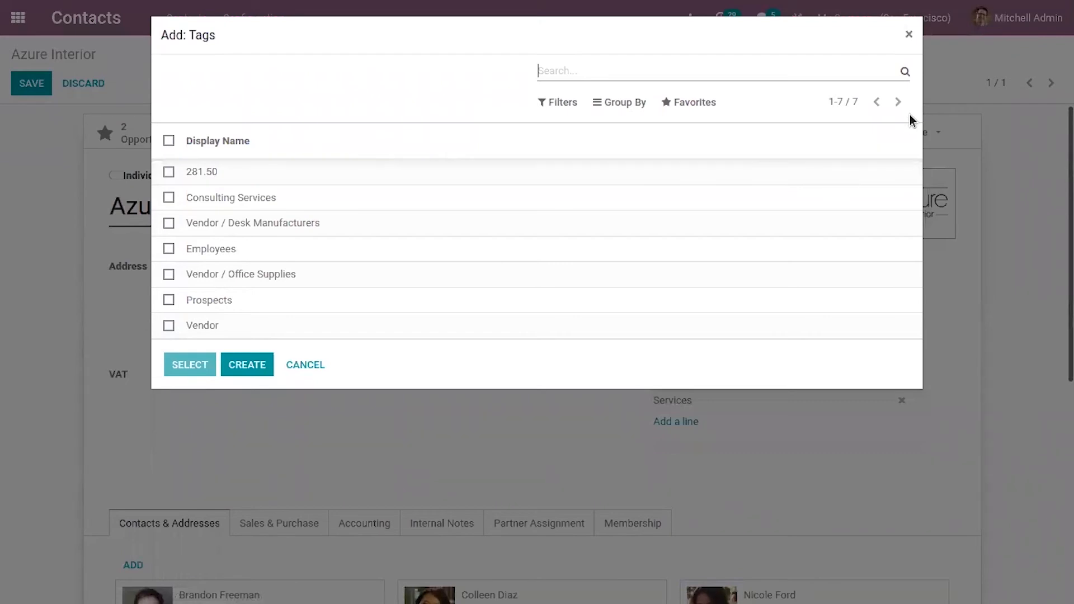
{"action": "left_click", "coordinate": [321, 196]}
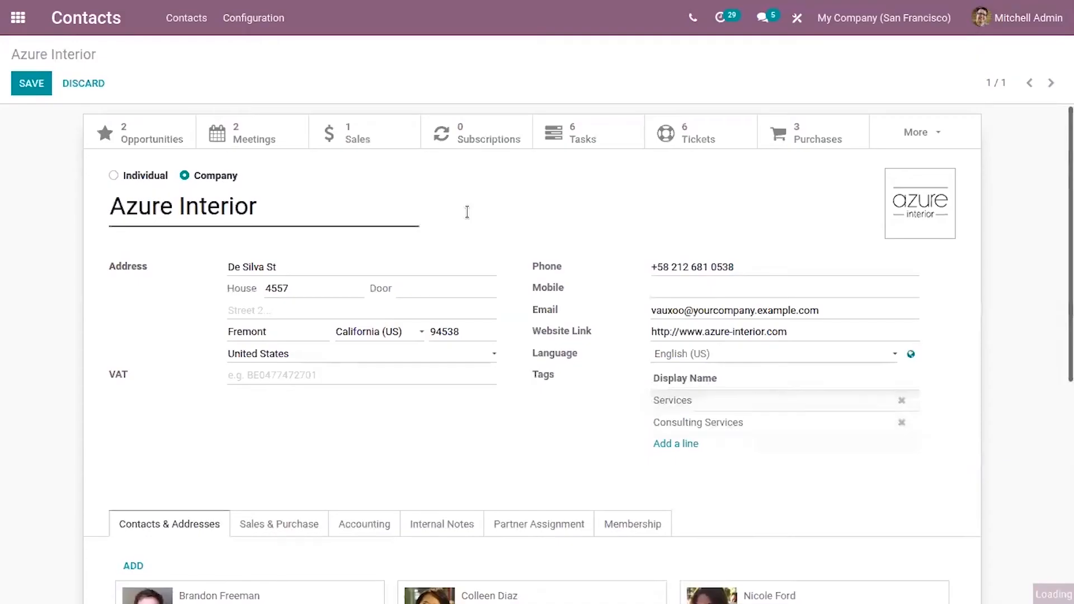
{"action": "left_click", "coordinate": [680, 445]}
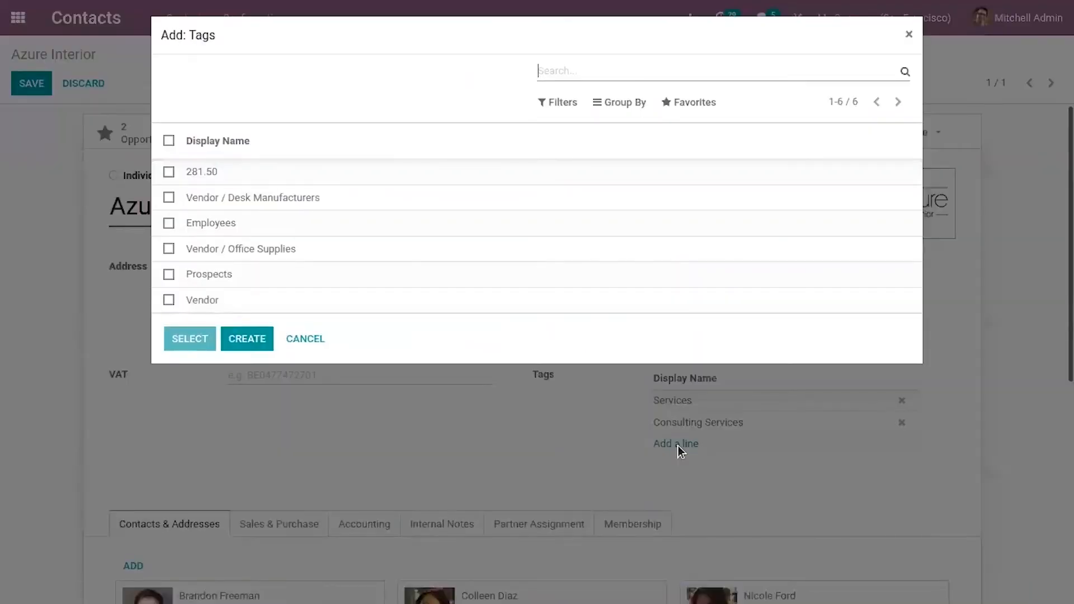
{"action": "left_click", "coordinate": [272, 298]}
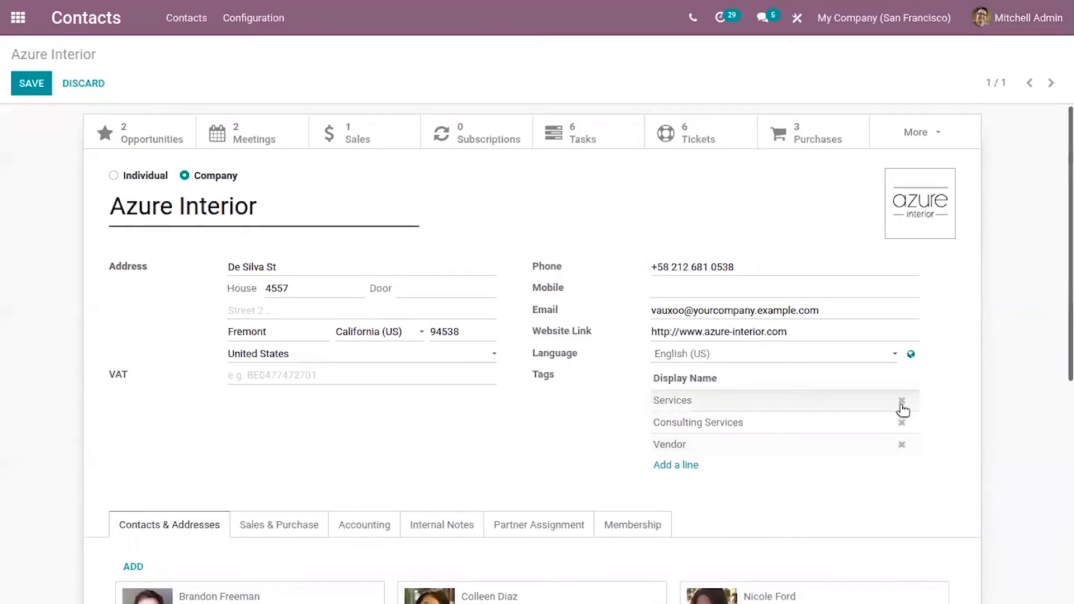
Remove the Services tag from the contact and save the record, keeping its changes.
{"action": "left_click", "coordinate": [901, 400]}
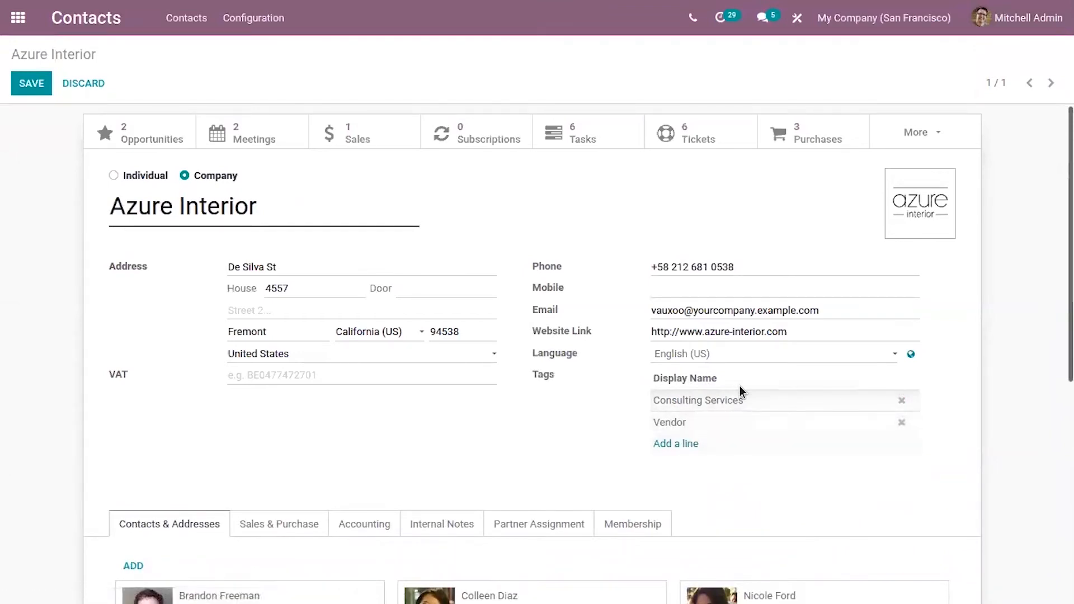
{"action": "left_click", "coordinate": [797, 20]}
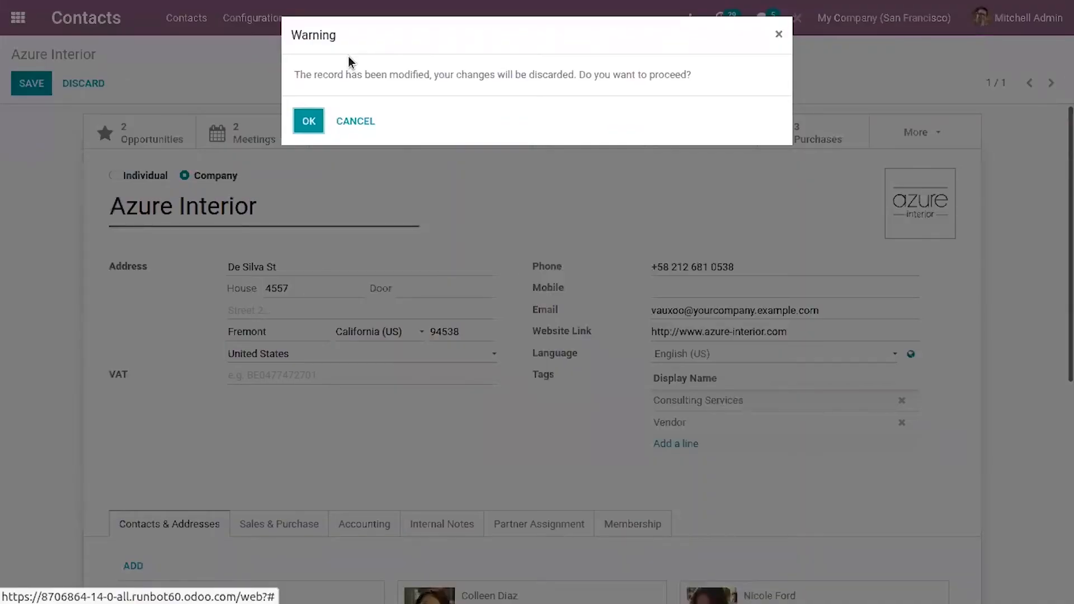
{"action": "left_click", "coordinate": [354, 121]}
{"action": "left_click", "coordinate": [31, 84]}
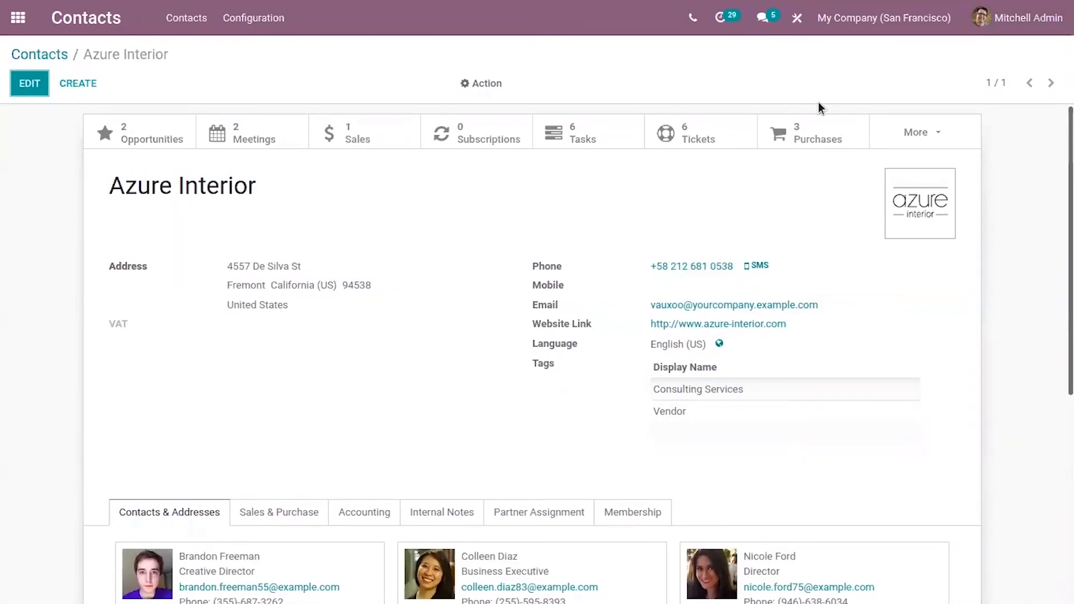
Reopen the contact form for customization, set the Tags field's widget back to Tags and close the customization.
{"action": "left_click", "coordinate": [795, 18]}
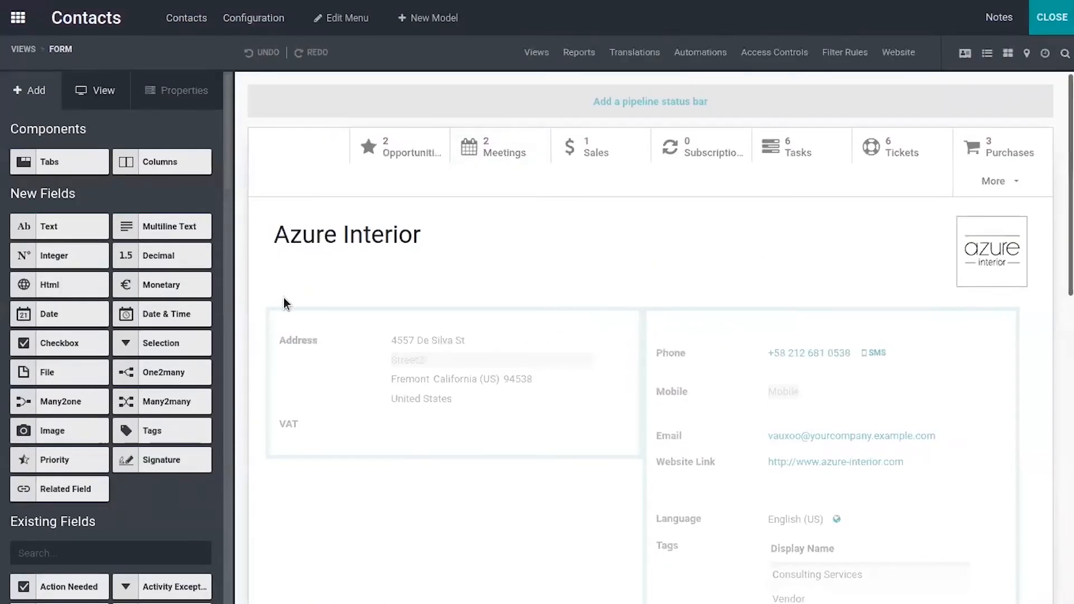
{"action": "left_click", "coordinate": [738, 552]}
{"action": "left_click", "coordinate": [42, 351]}
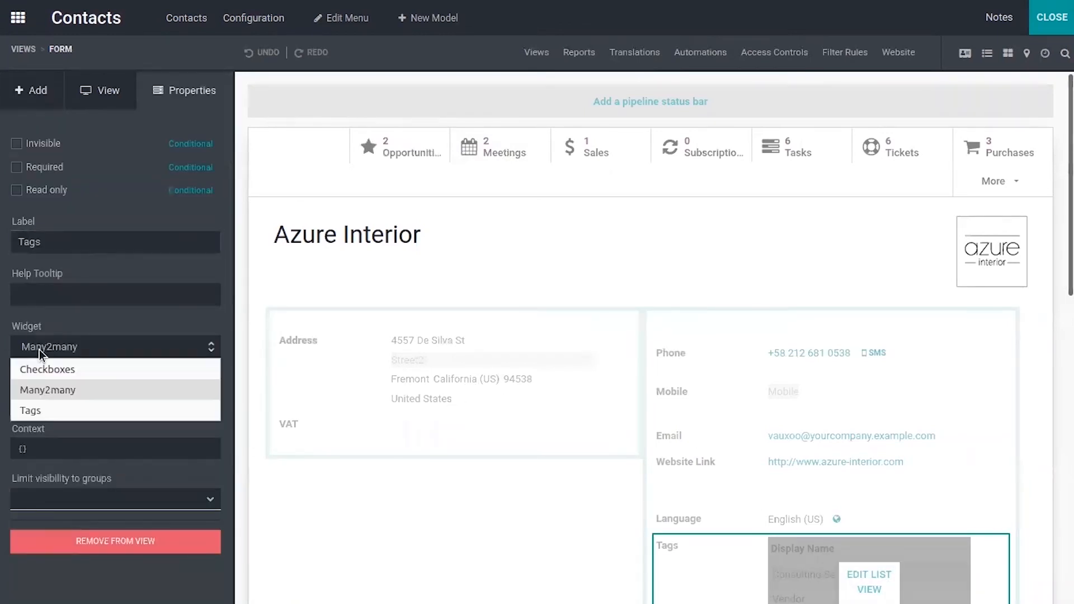
{"action": "left_click", "coordinate": [93, 406]}
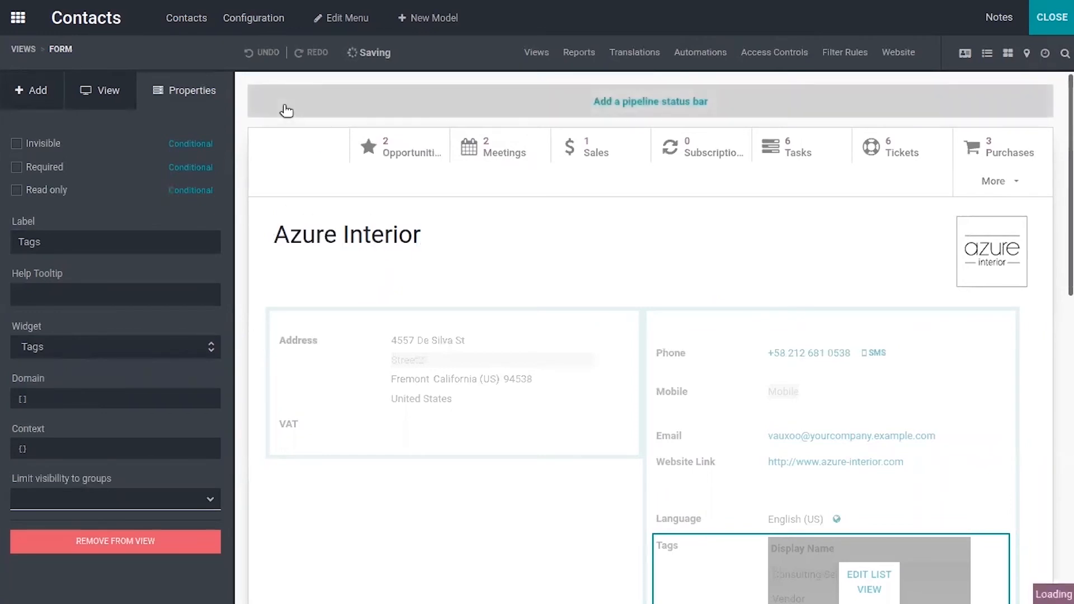
{"action": "left_click", "coordinate": [347, 148]}
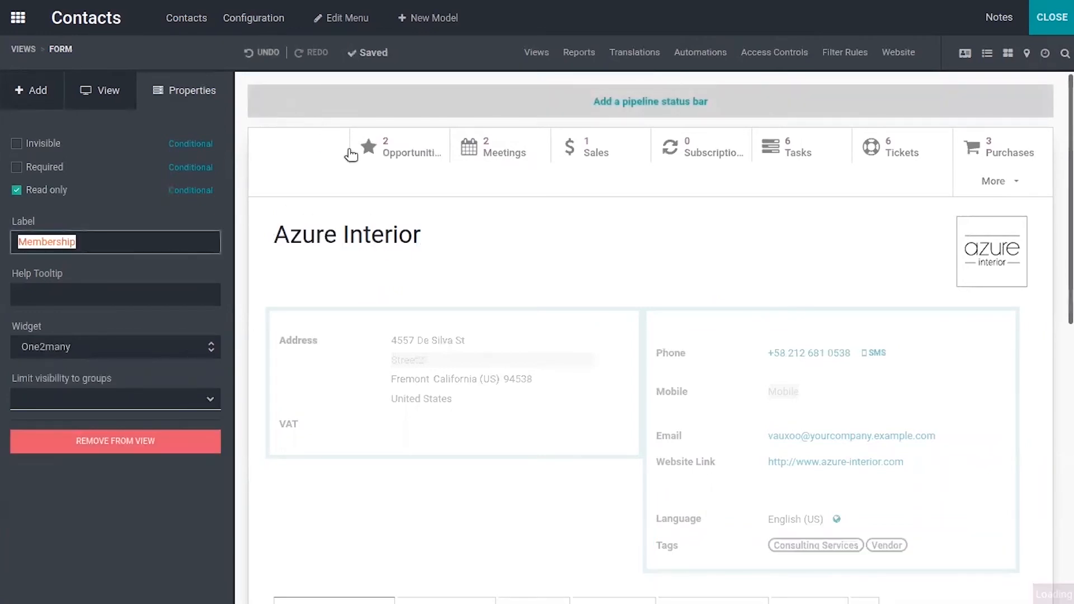
{"action": "left_click", "coordinate": [1049, 22]}
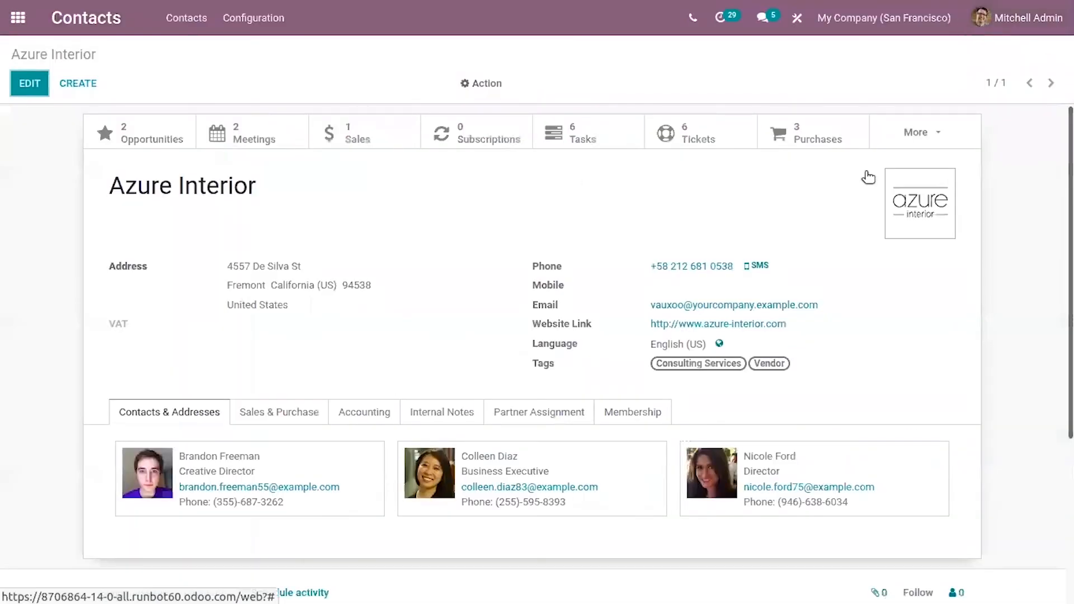
Switch to the Purchase app, open request for quotation P00011 and start customizing its form in Studio.
{"action": "left_click", "coordinate": [15, 17]}
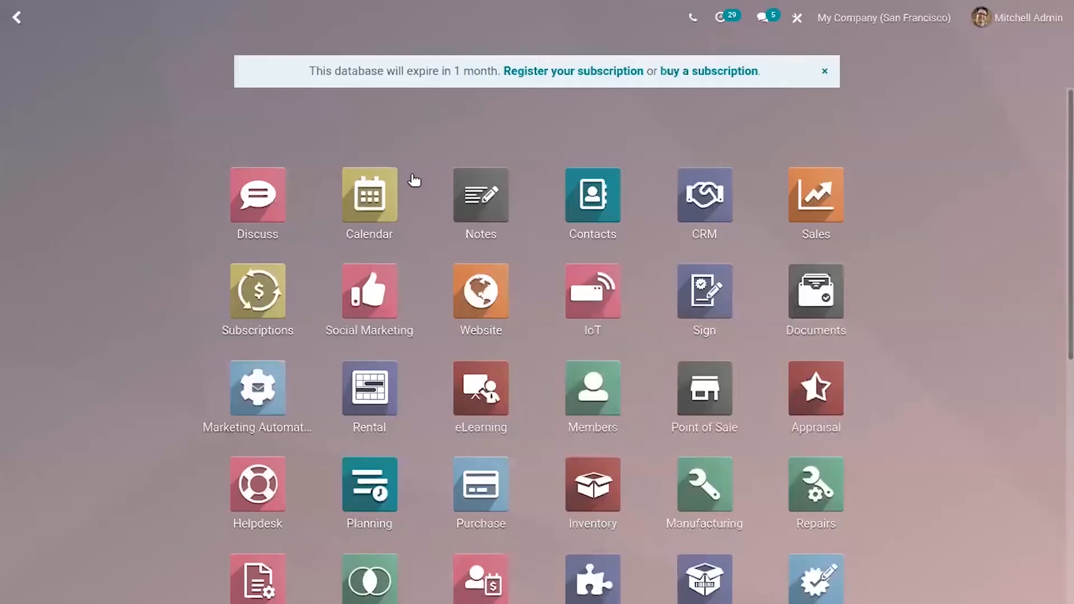
{"action": "left_click", "coordinate": [495, 490]}
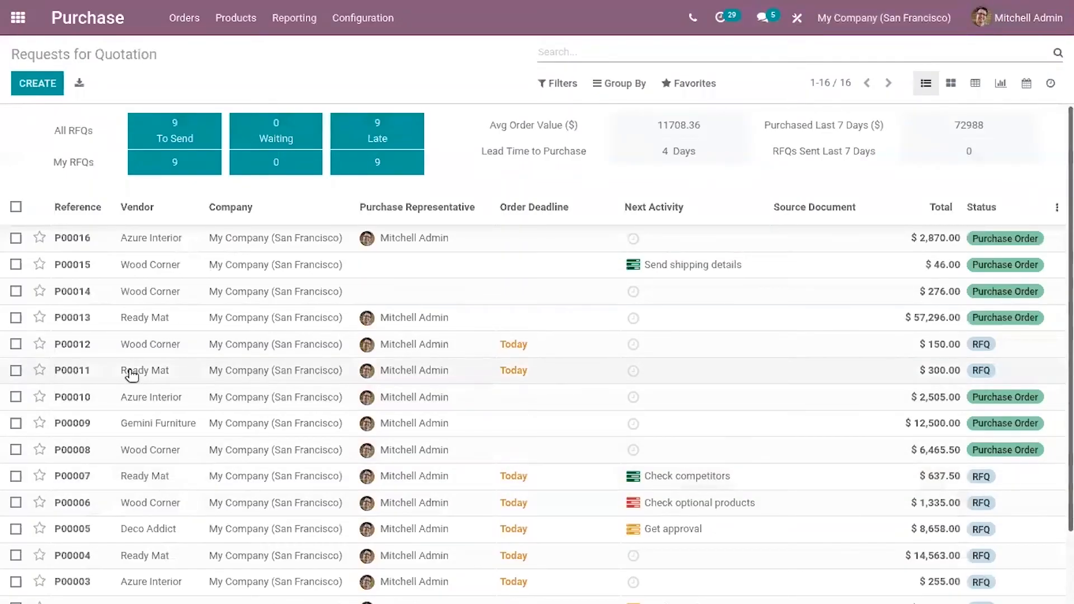
{"action": "left_click", "coordinate": [132, 372]}
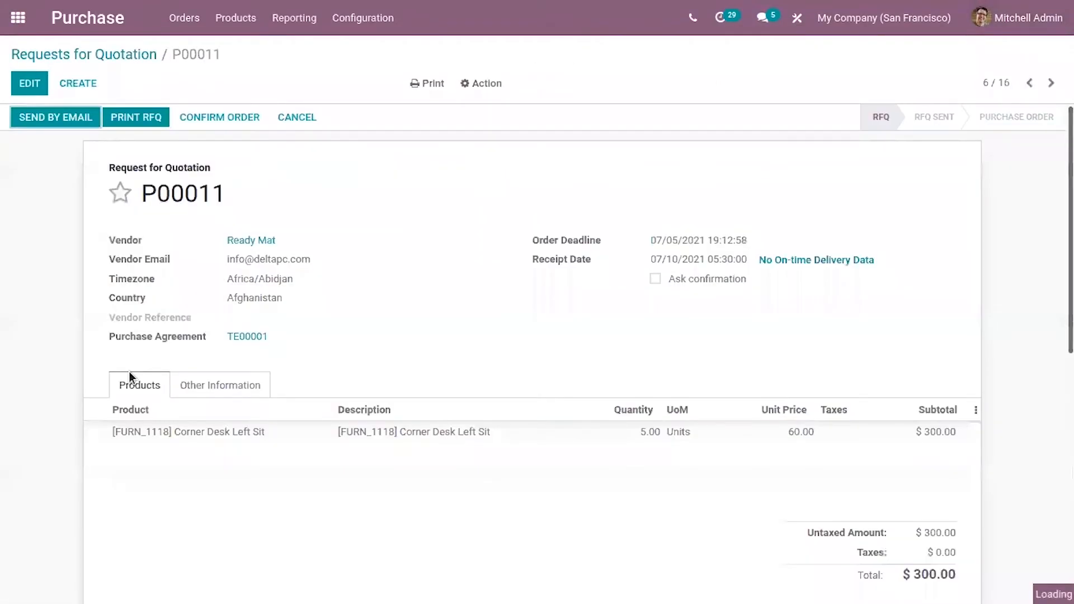
{"action": "left_click", "coordinate": [795, 16]}
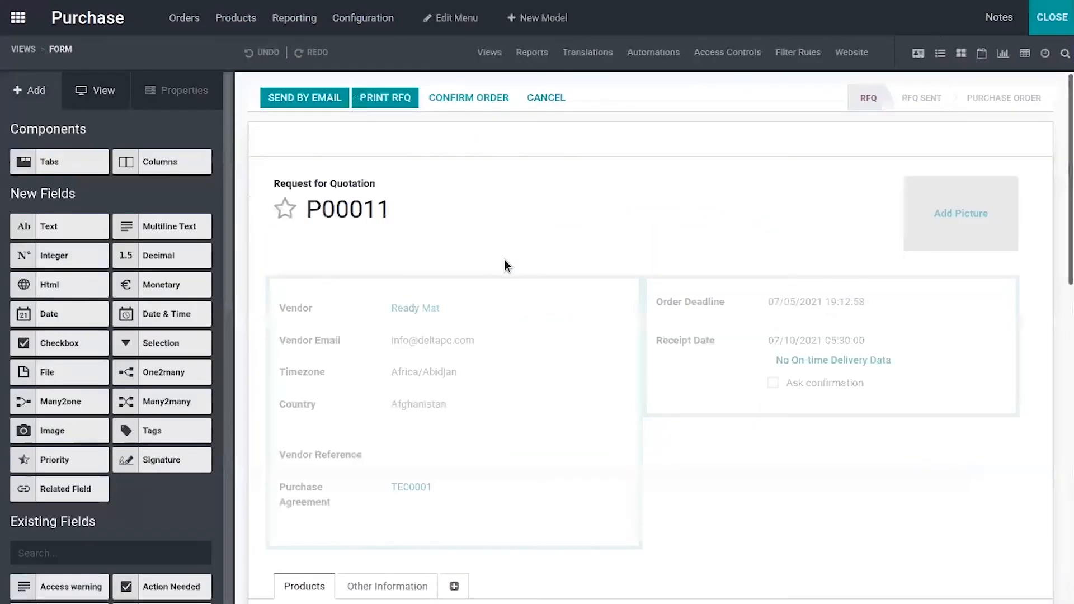
Add a Many2many field below Country on the request for quotation form, related to the Partner Tags model.
{"action": "left_click_drag", "start_coordinate": [166, 401], "coordinate": [330, 431]}
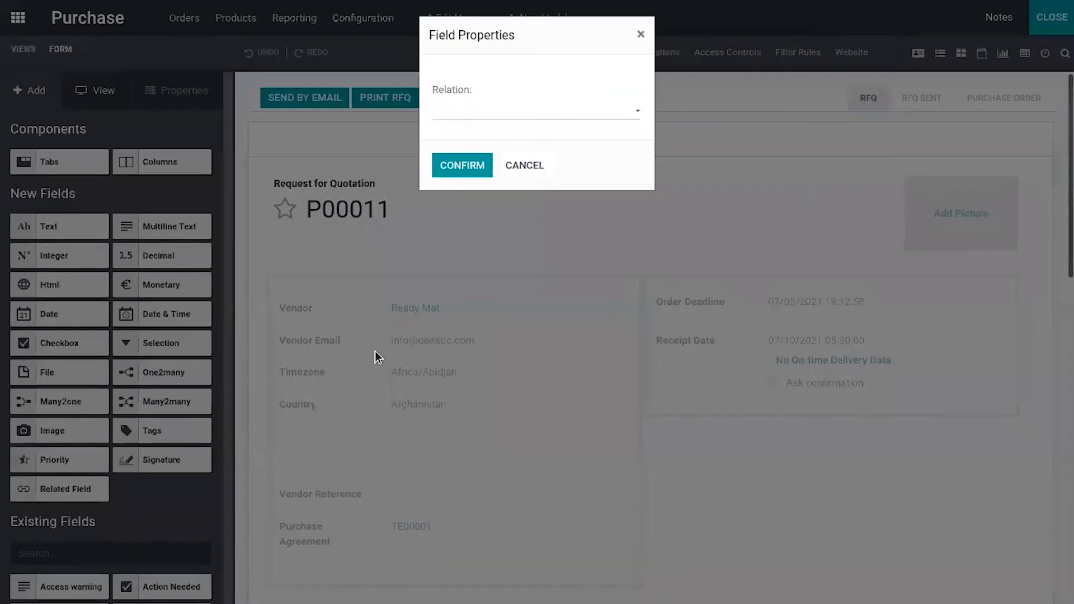
{"action": "left_click", "coordinate": [524, 114]}
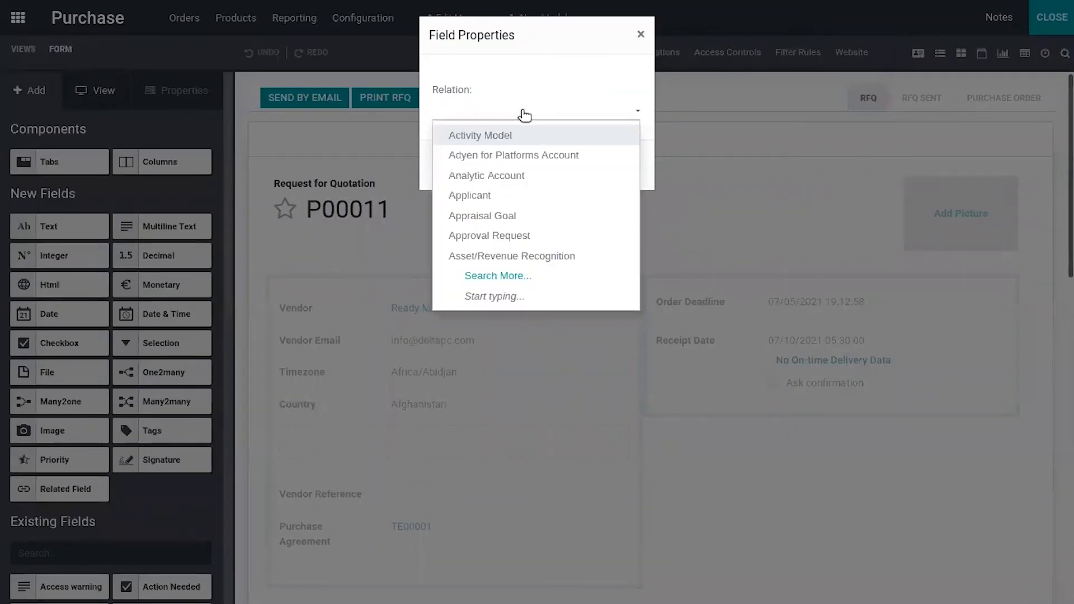
{"action": "type", "text": "ta"}
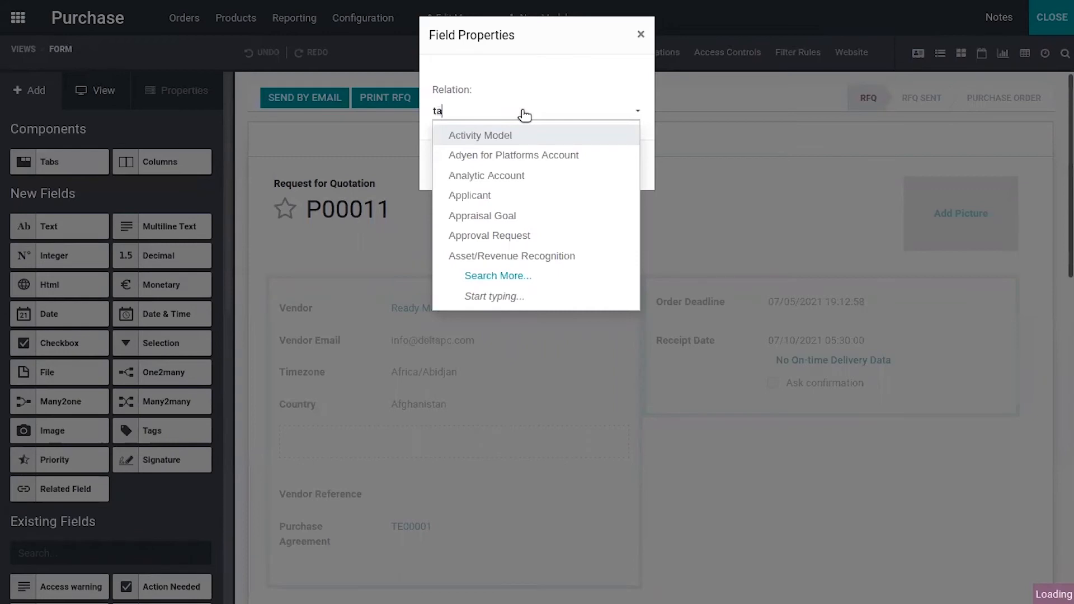
{"action": "type", "text": "g"}
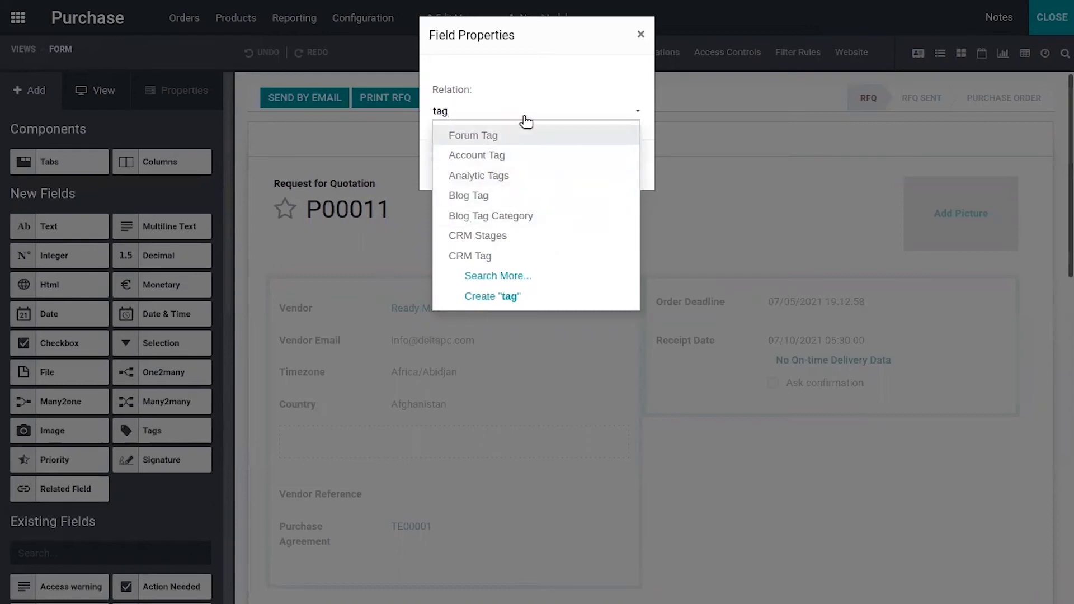
{"action": "type", "text": "s"}
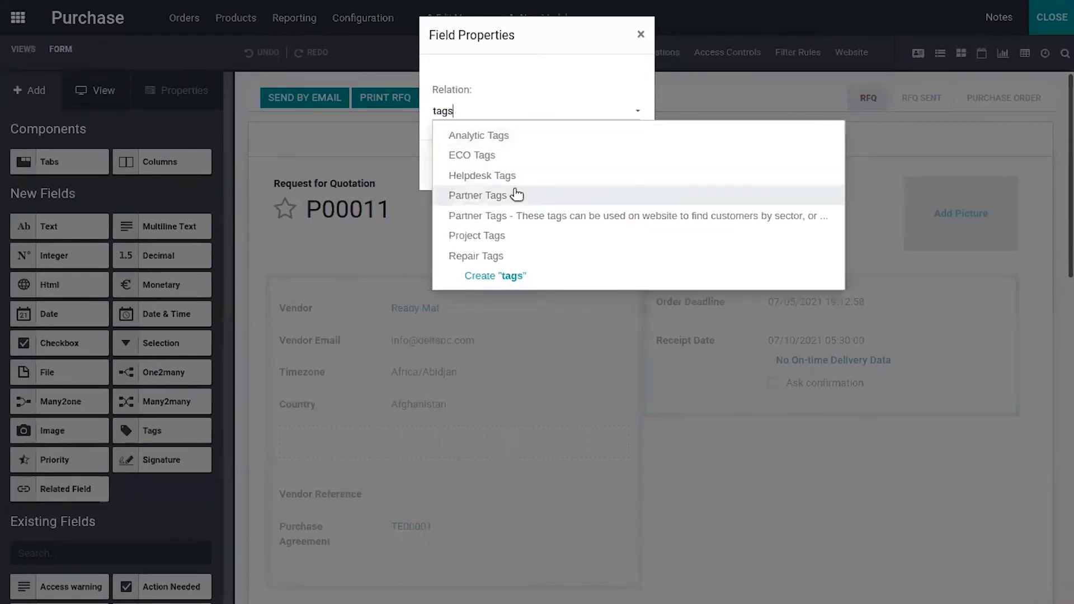
{"action": "left_click", "coordinate": [518, 196]}
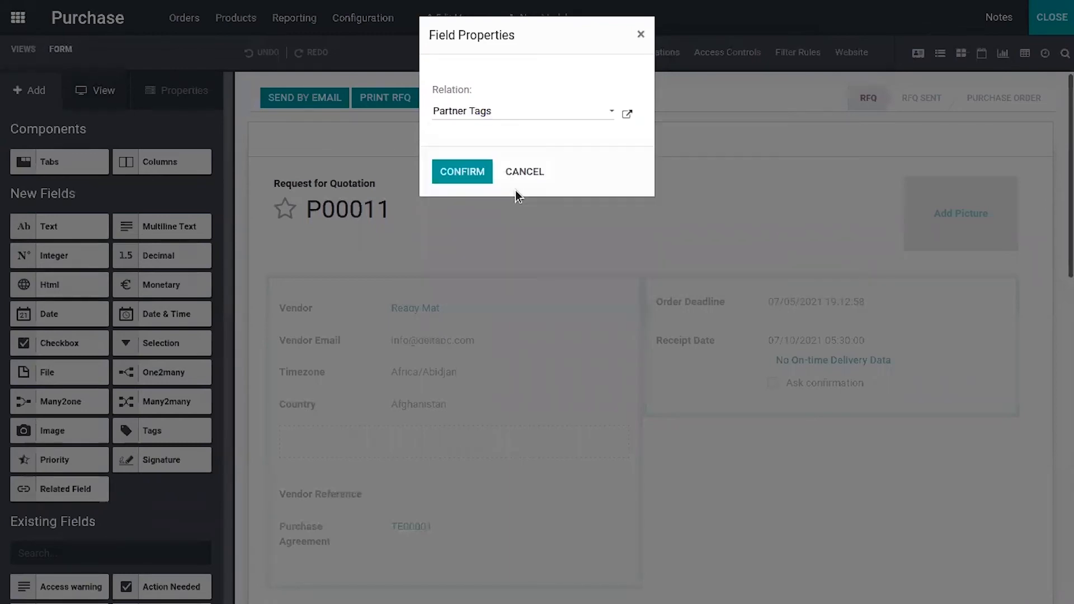
{"action": "left_click", "coordinate": [462, 169]}
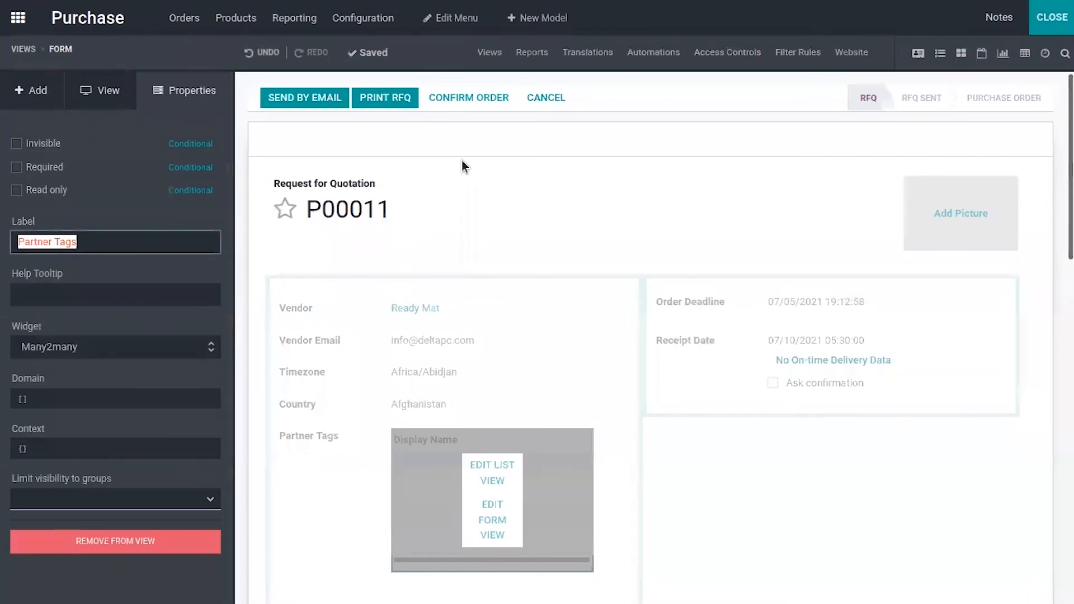
Examine the Partner Tags field's list and form subviews, inspect the form subview's field properties and return to the main form.
{"action": "left_click", "coordinate": [494, 468]}
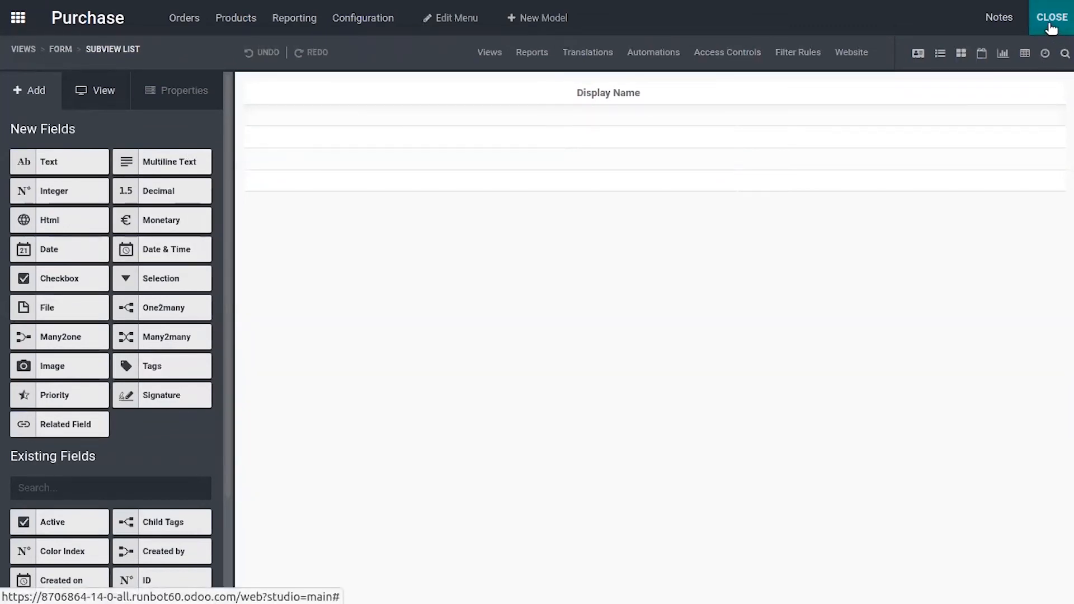
{"action": "left_click", "coordinate": [62, 50]}
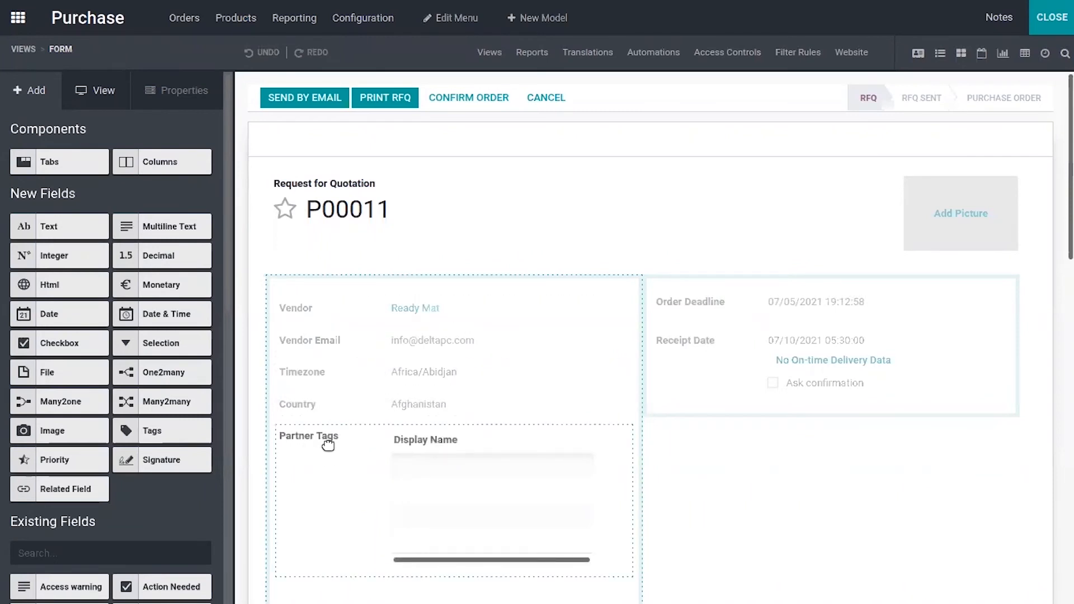
{"action": "left_click", "coordinate": [429, 488]}
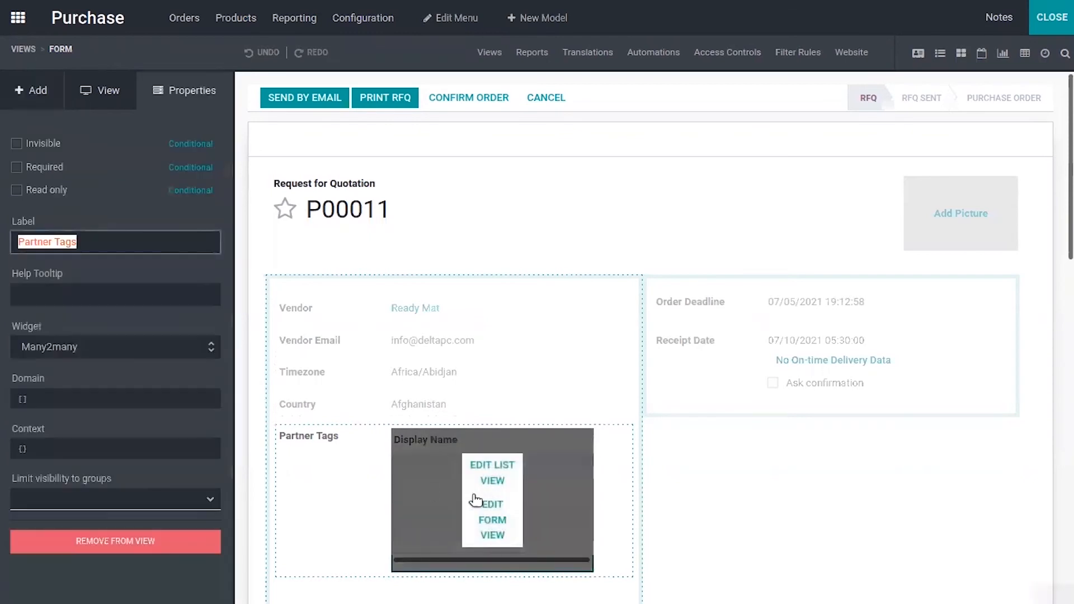
{"action": "left_click", "coordinate": [492, 511]}
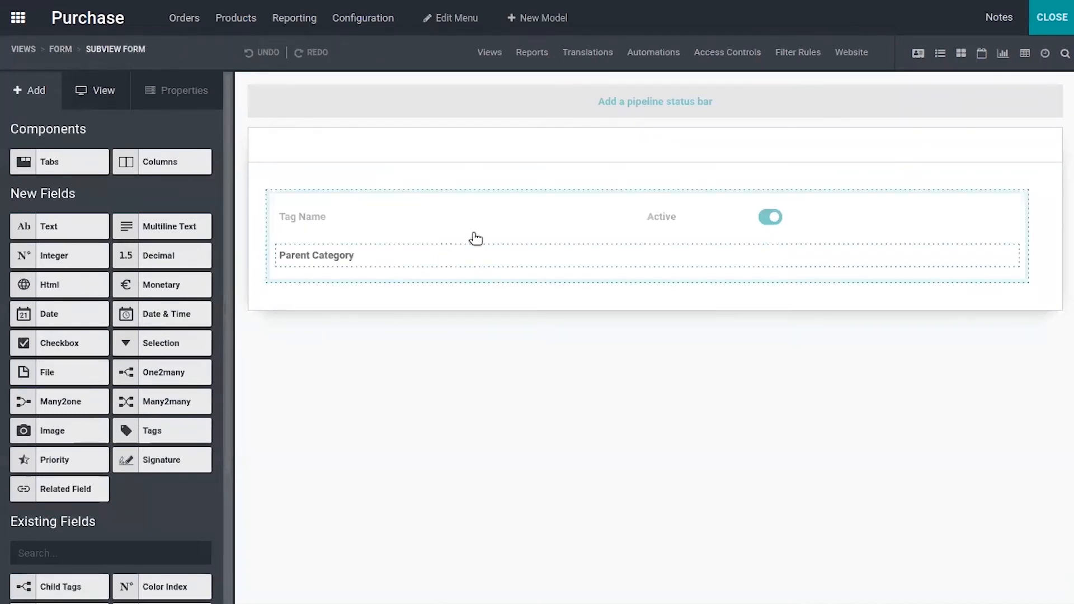
{"action": "left_click", "coordinate": [327, 254]}
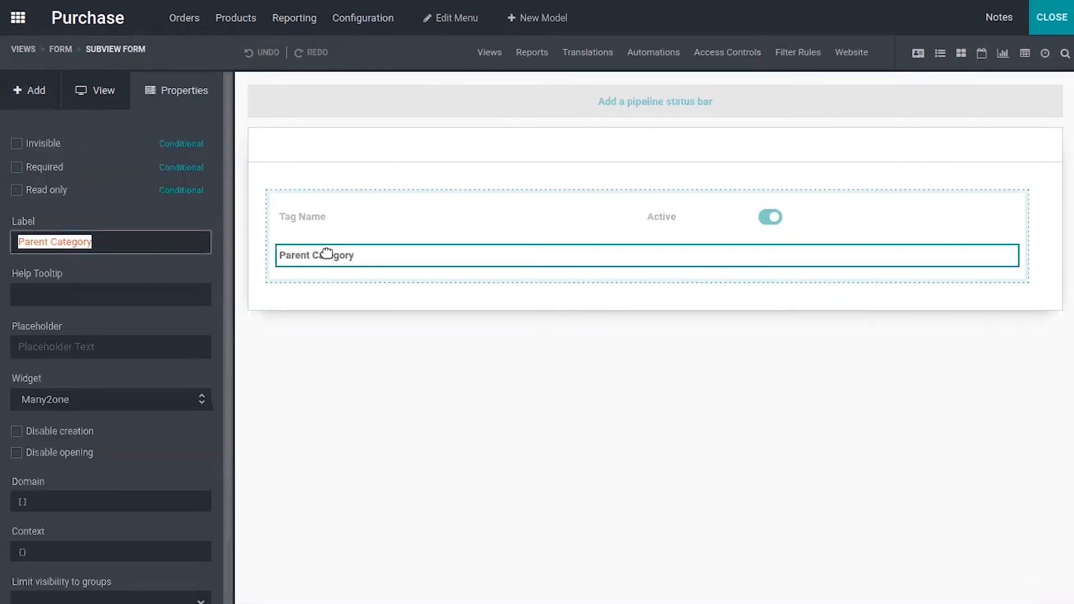
{"action": "left_click", "coordinate": [304, 215]}
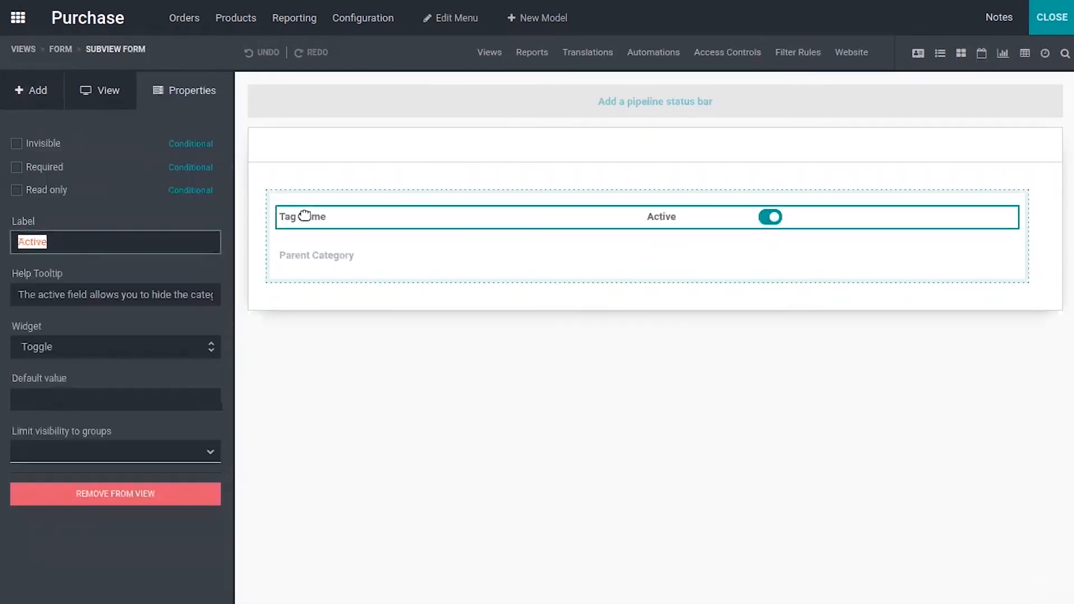
{"action": "left_click", "coordinate": [327, 253]}
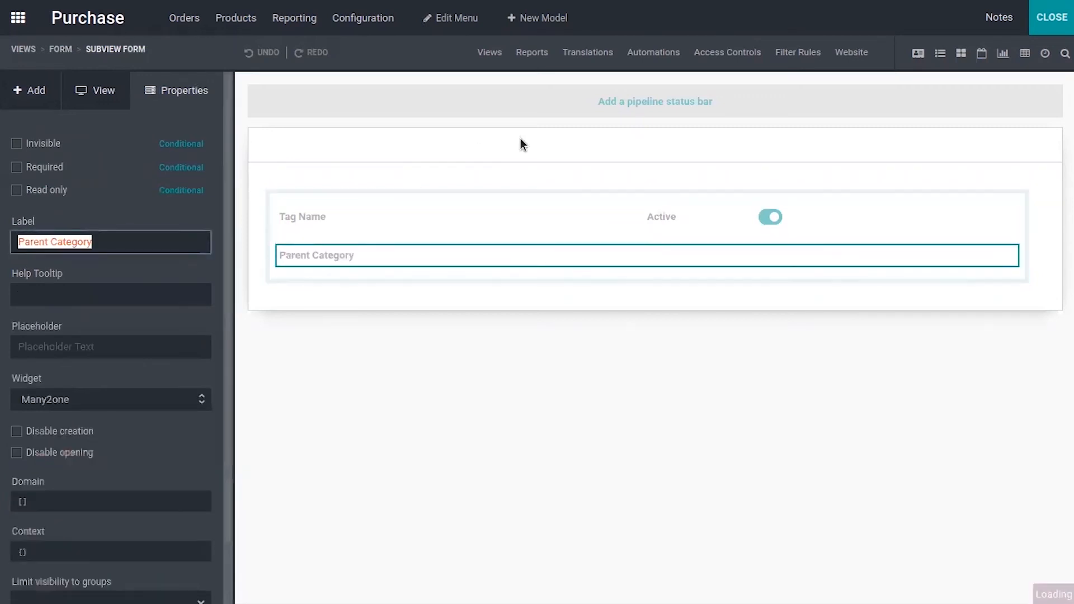
{"action": "left_click", "coordinate": [59, 49]}
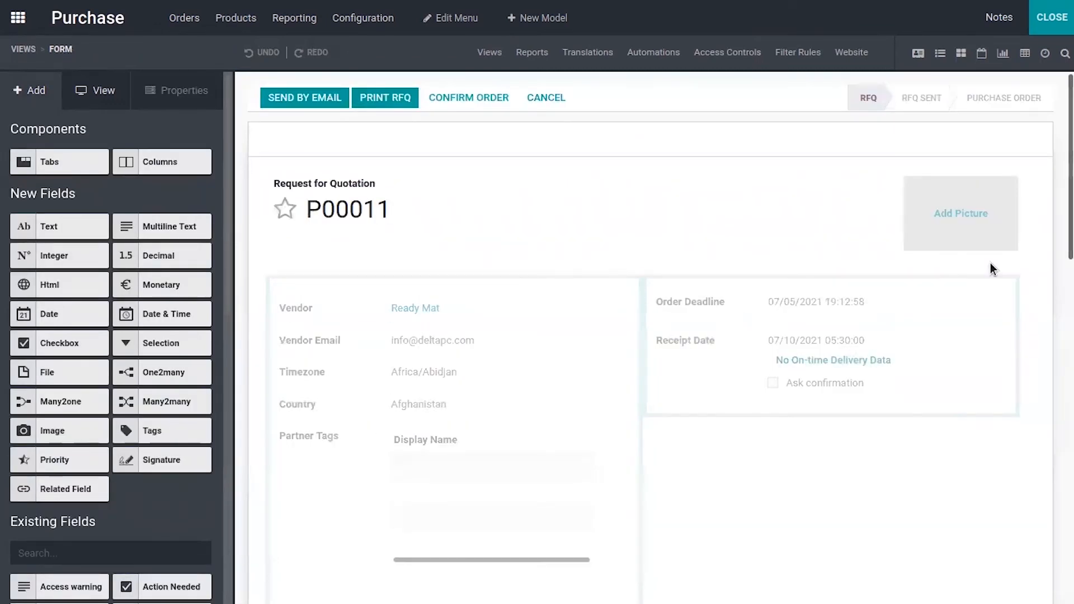
Inspect the properties of the order lines table under Products and close the form customization.
{"action": "scroll", "coordinate": [817, 152], "scroll_direction": "down", "scroll_amount": 1}
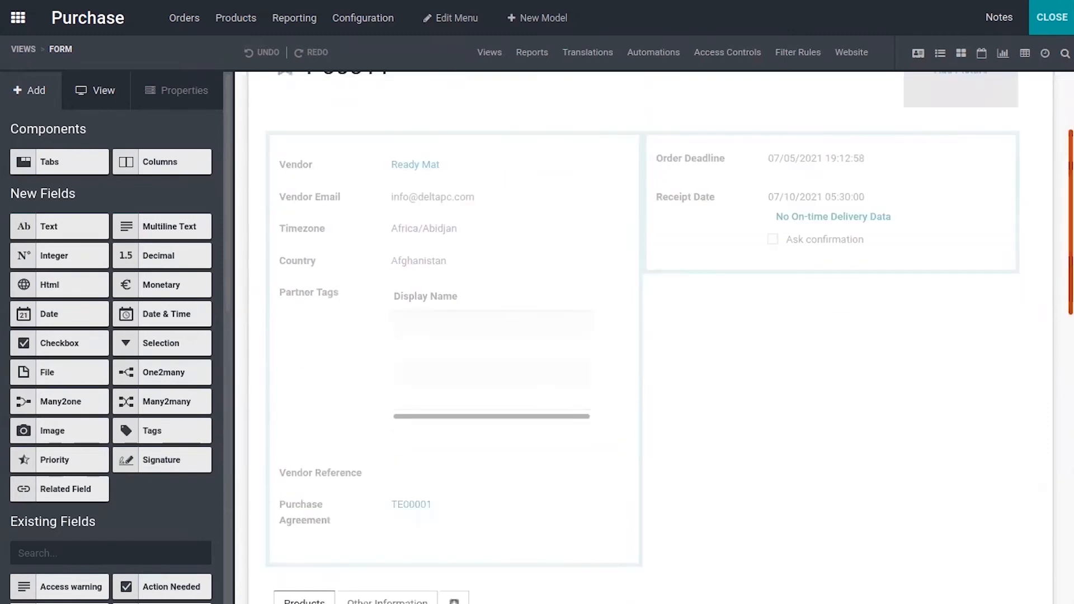
{"action": "scroll", "coordinate": [649, 335], "scroll_direction": "down", "scroll_amount": 5}
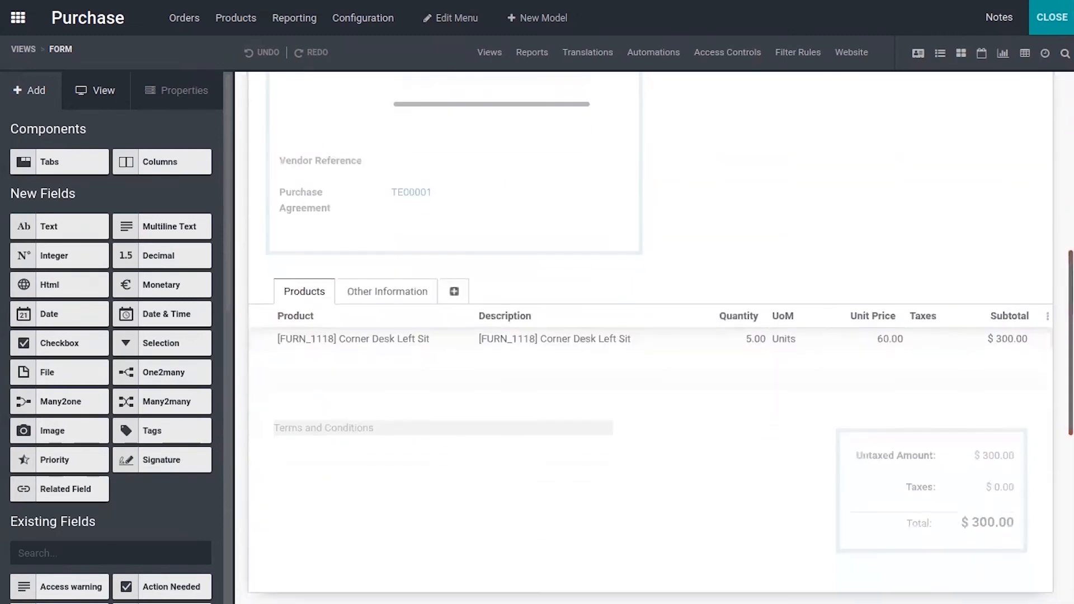
{"action": "left_click", "coordinate": [275, 316]}
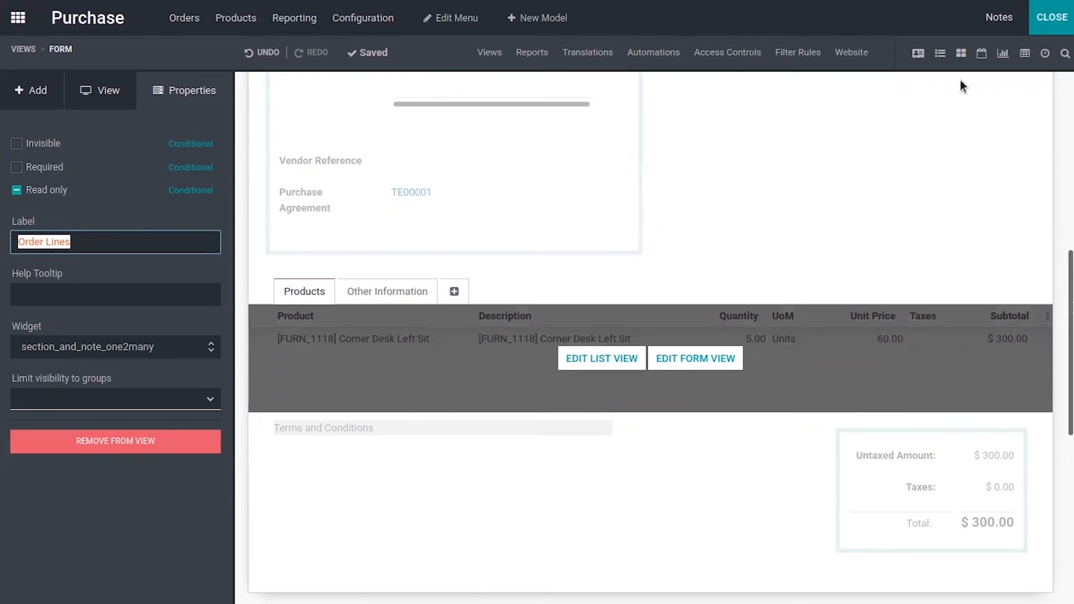
{"action": "left_click", "coordinate": [1051, 18]}
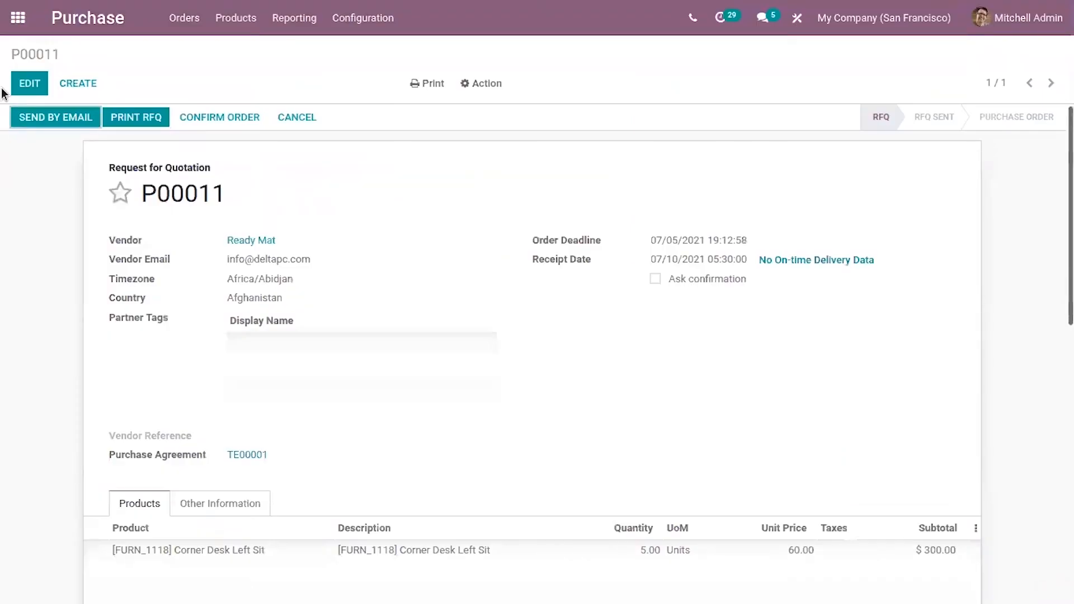
Open the Acoustic Bloc Screens product from the Purchase app's product list and start customizing its form.
{"action": "left_click", "coordinate": [17, 17]}
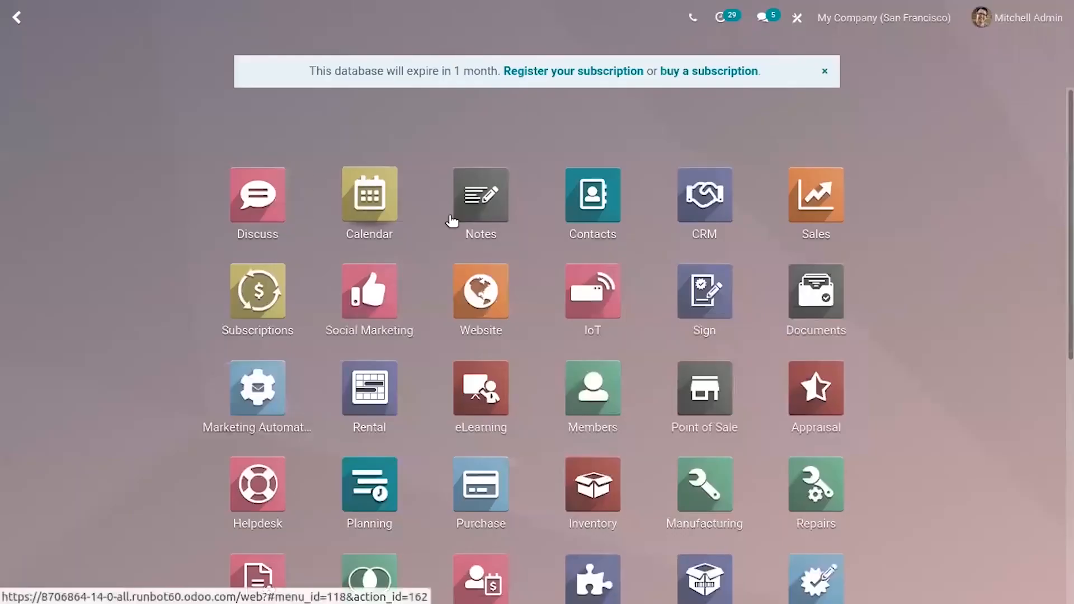
{"action": "left_click", "coordinate": [481, 484]}
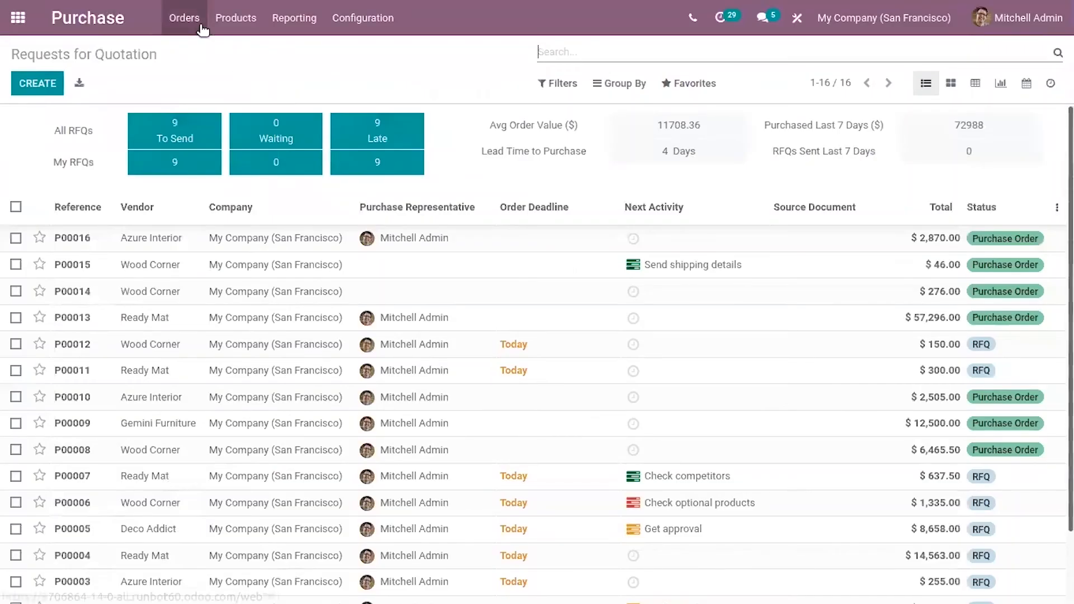
{"action": "left_click", "coordinate": [240, 18]}
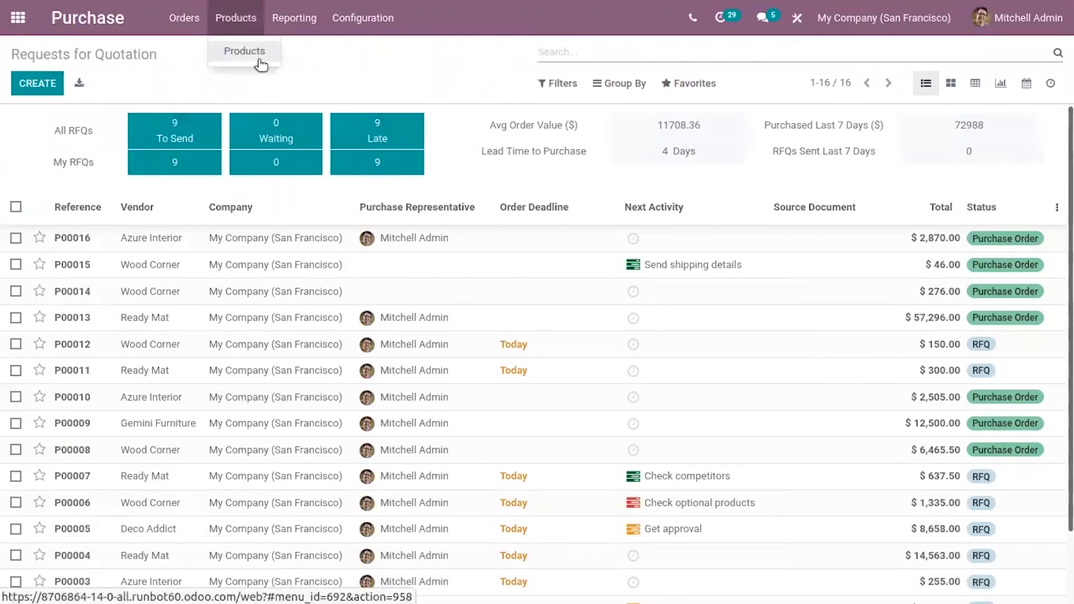
{"action": "left_click", "coordinate": [246, 51]}
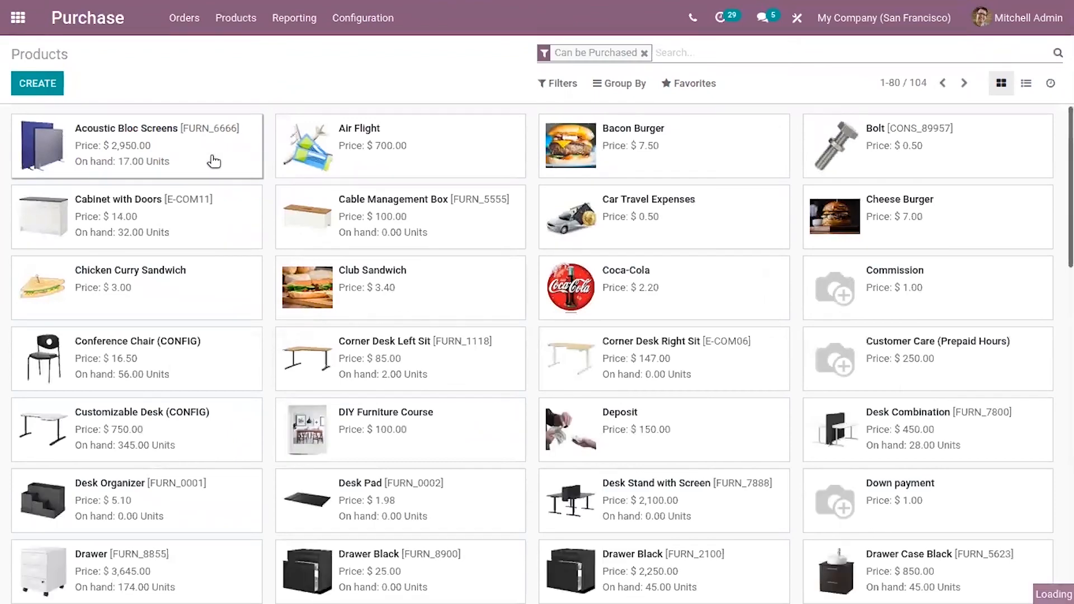
{"action": "left_click", "coordinate": [214, 162]}
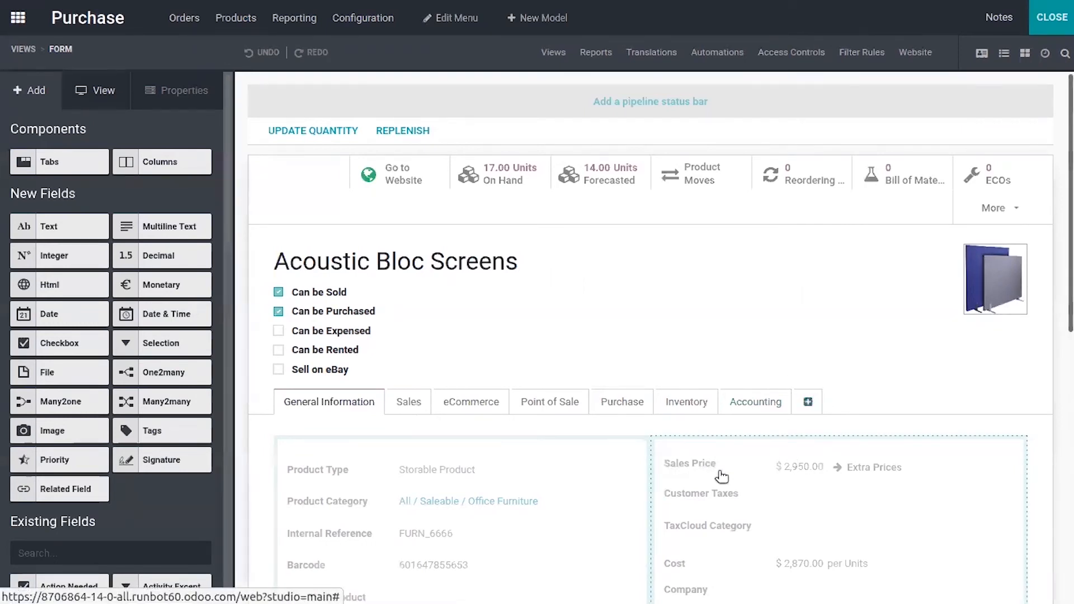
Add a new page after Accounting on the product form and label it "Sale order".
{"action": "left_click", "coordinate": [809, 401]}
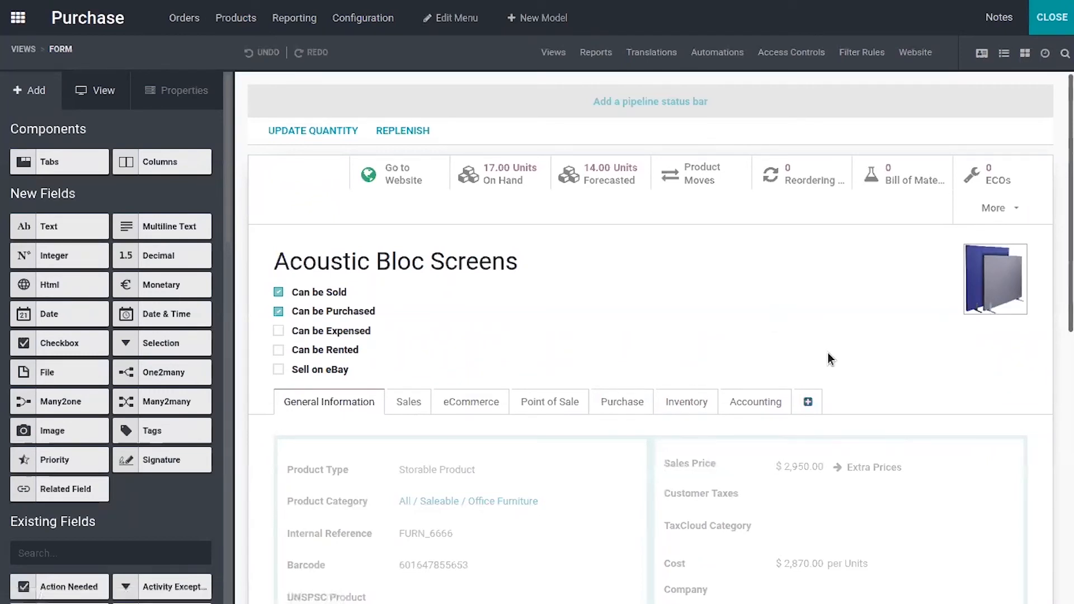
{"action": "left_click", "coordinate": [809, 403]}
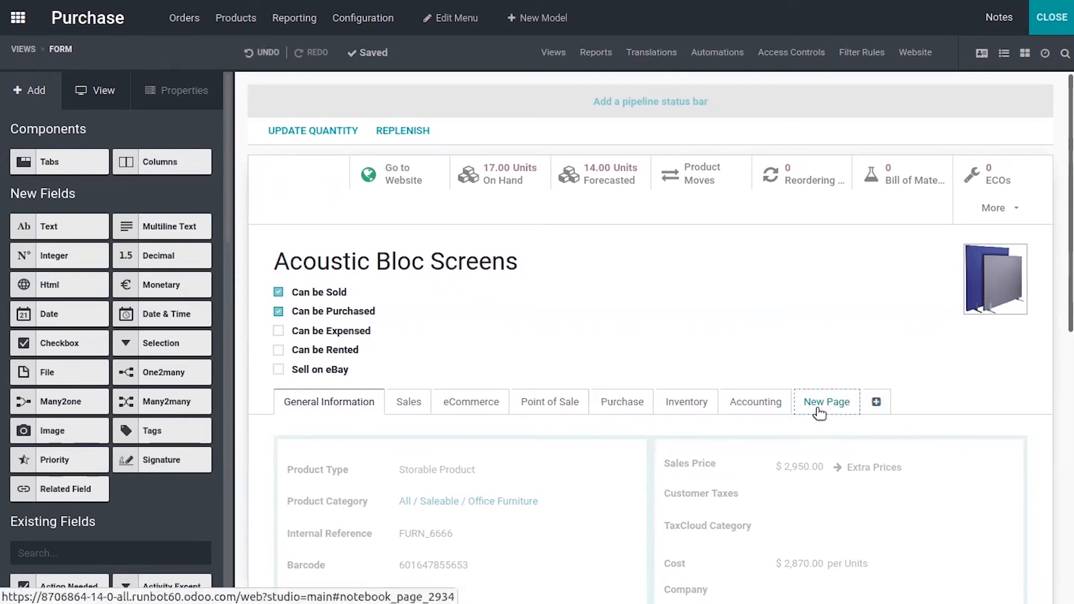
{"action": "left_click", "coordinate": [819, 411]}
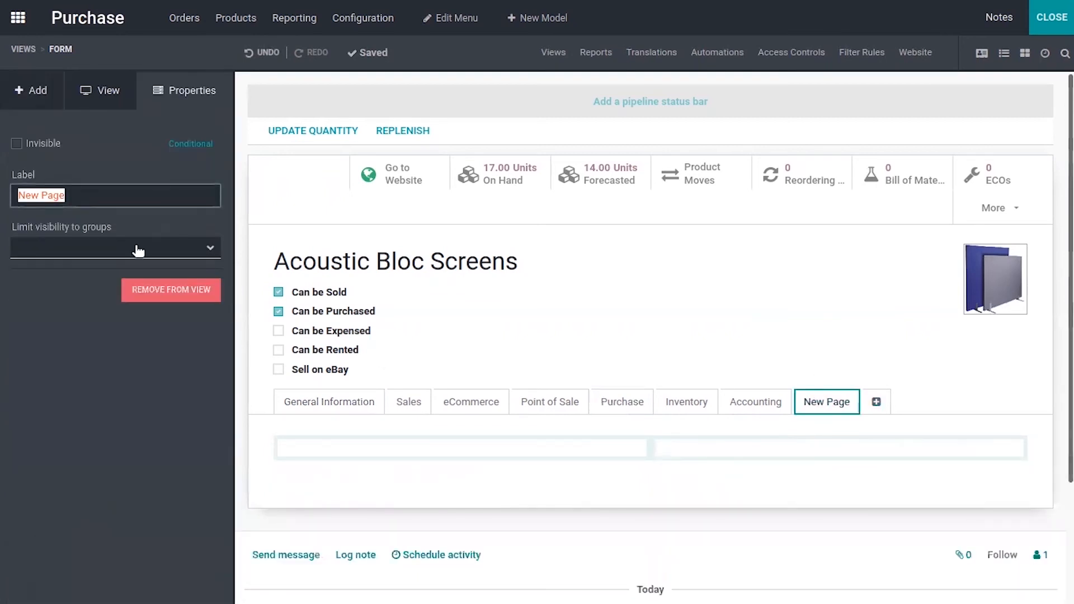
{"action": "type", "text": "Sale order"}
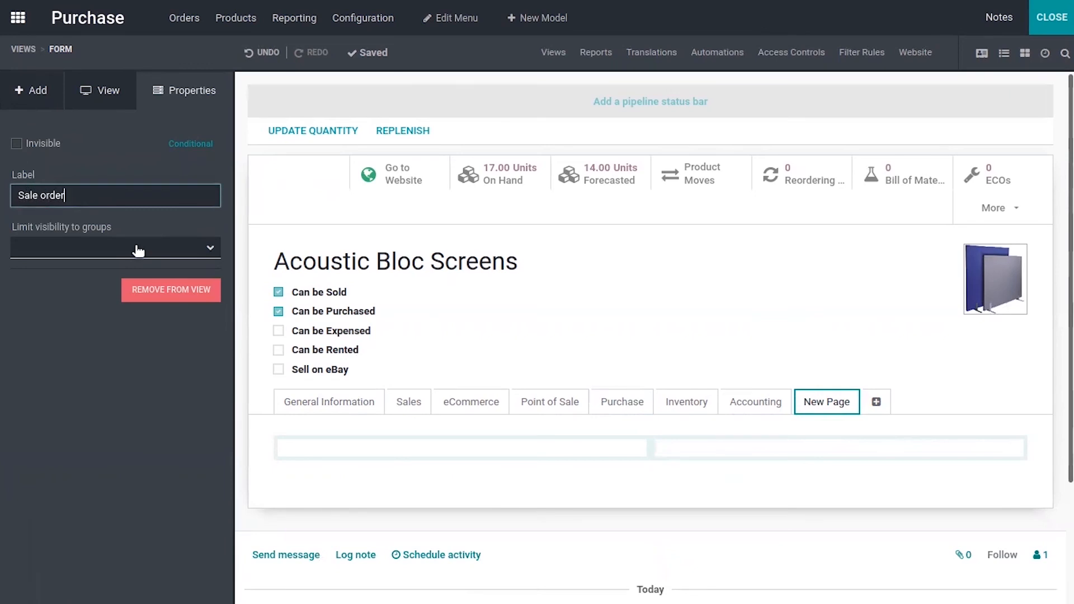
{"action": "left_click", "coordinate": [689, 293]}
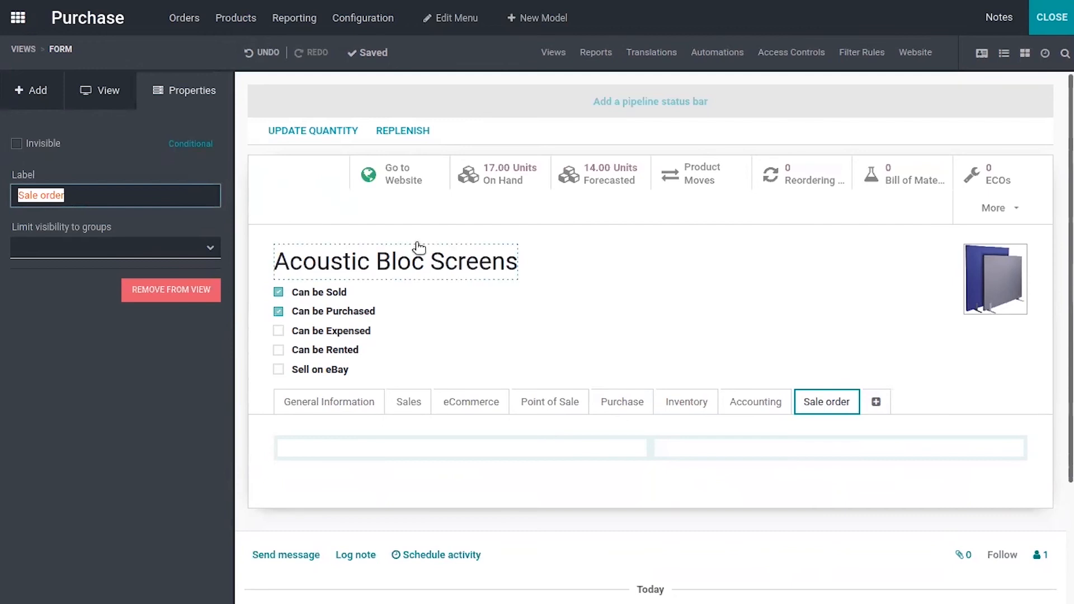
Add a One2many field to the Sale order page, related to Product Template (Sales Order Line).
{"action": "left_click", "coordinate": [46, 100]}
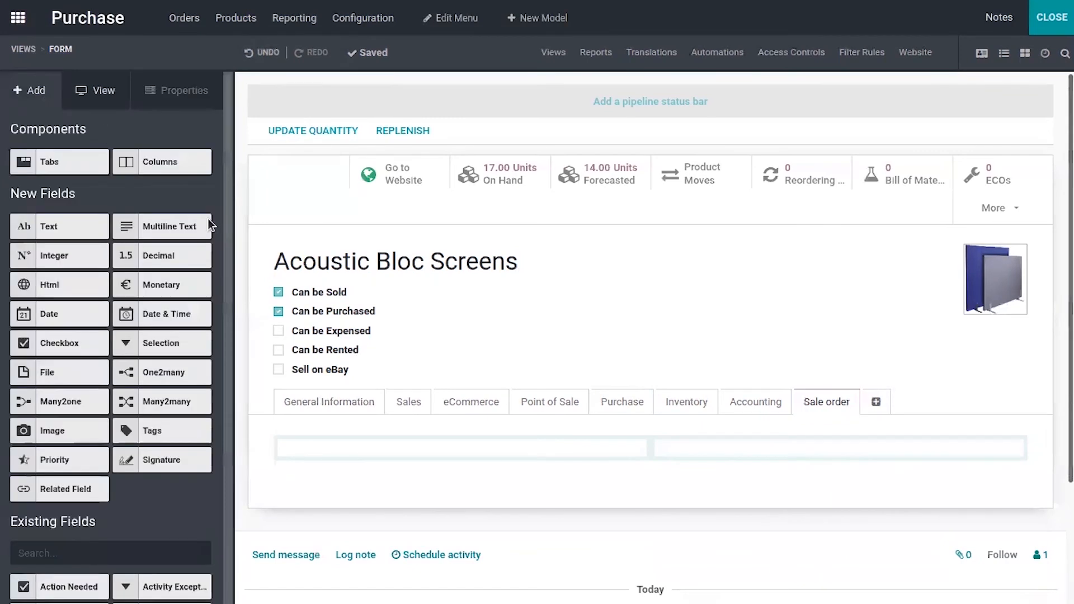
{"action": "left_click_drag", "start_coordinate": [149, 371], "coordinate": [367, 442]}
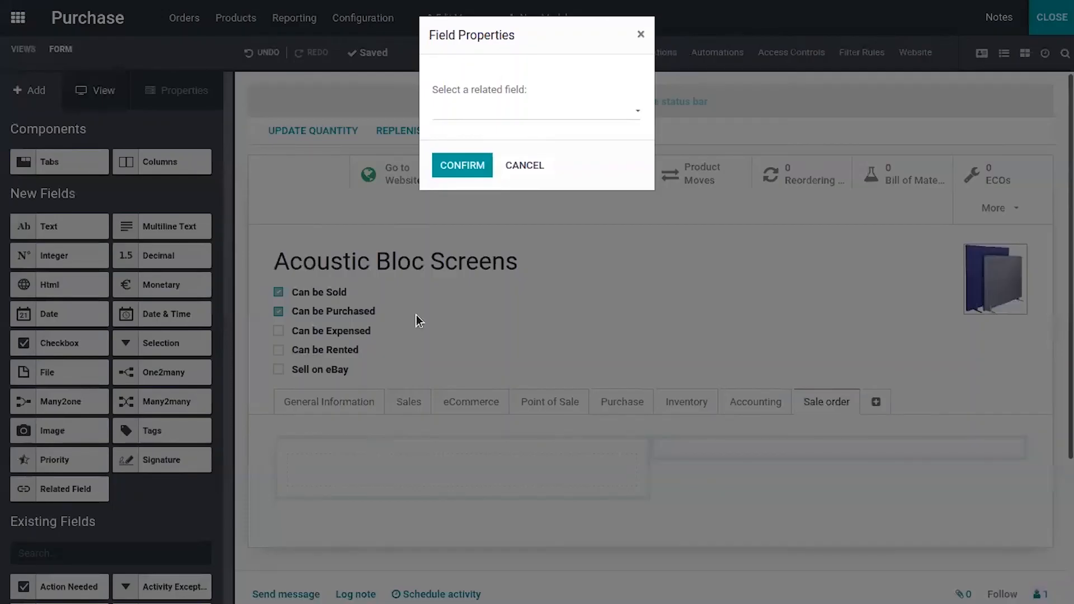
{"action": "left_click", "coordinate": [508, 110]}
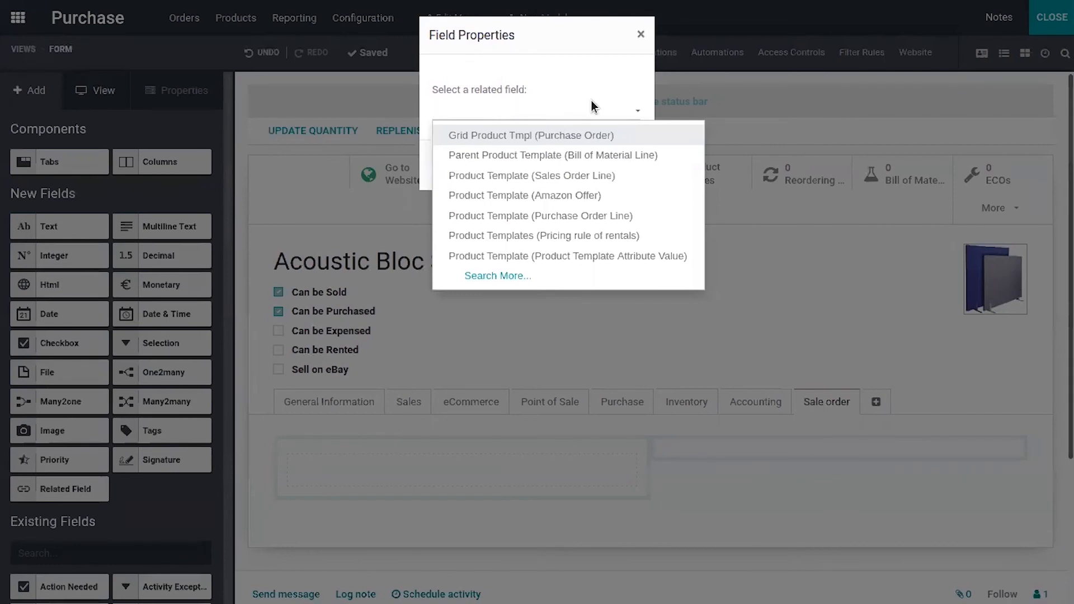
{"action": "type", "text": "pr"}
{"action": "left_click", "coordinate": [502, 178]}
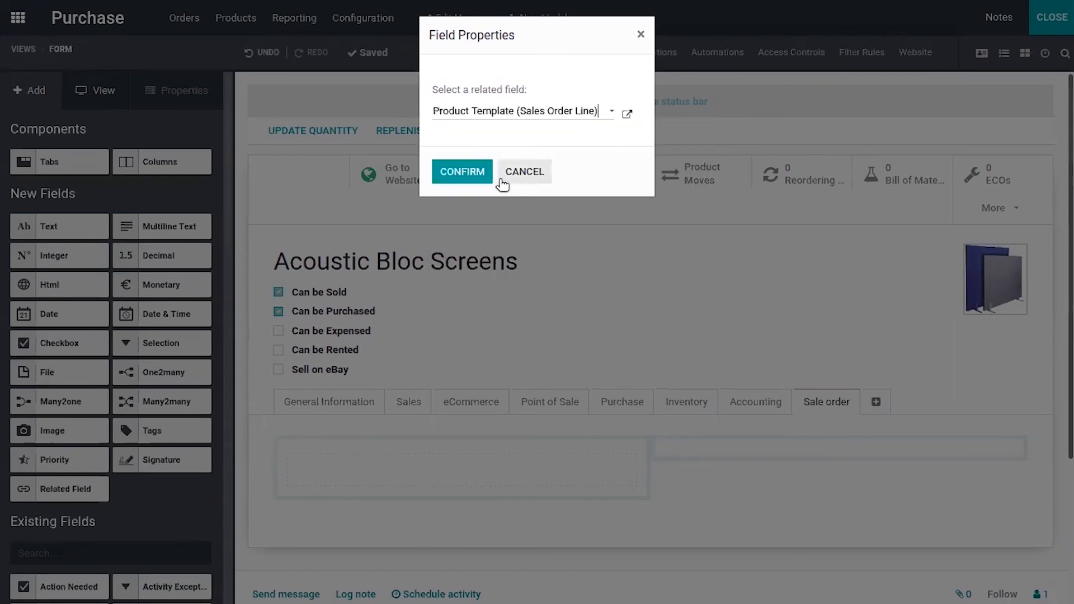
{"action": "left_click", "coordinate": [459, 173]}
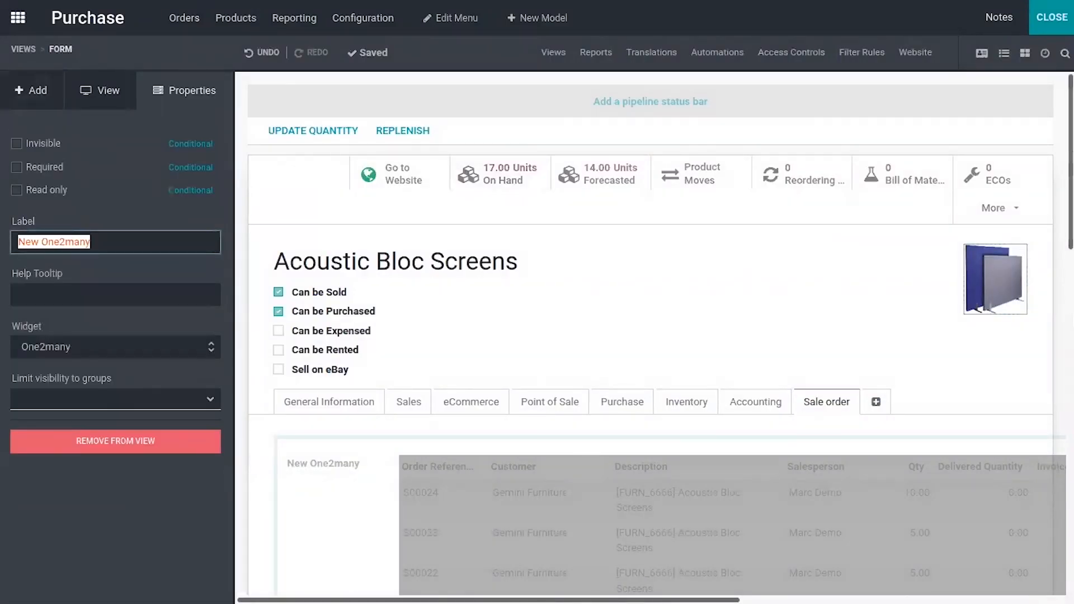
Label the new One2many field on the Sale order page "SO Lines" and make it read-only.
{"action": "scroll", "coordinate": [746, 287], "scroll_direction": "down", "scroll_amount": 5}
{"action": "scroll", "coordinate": [660, 333], "scroll_direction": "down", "scroll_amount": 6}
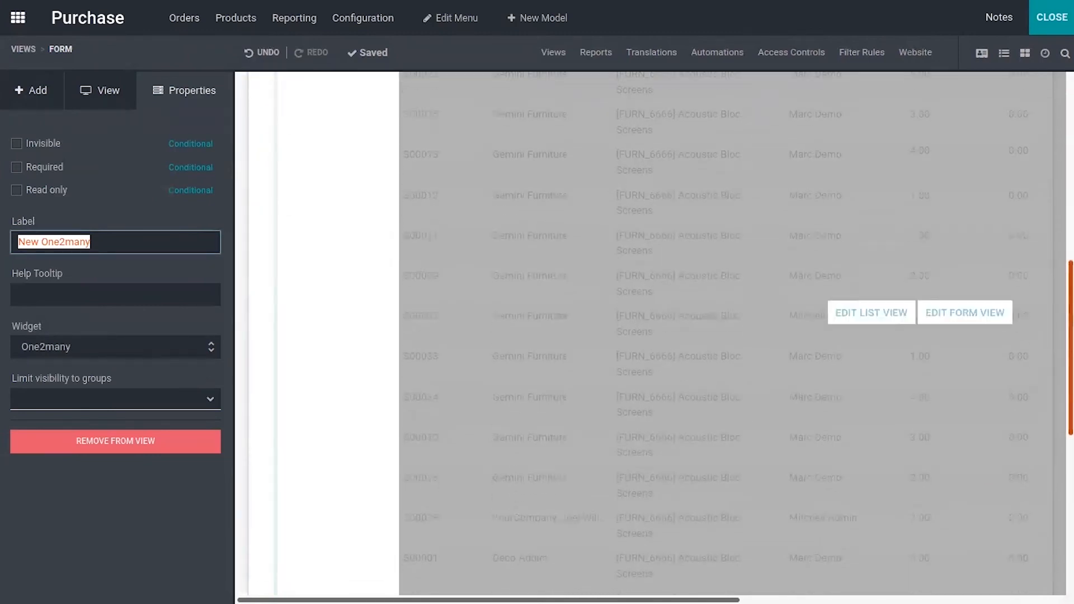
{"action": "scroll", "coordinate": [1046, 325], "scroll_direction": "up", "scroll_amount": 6}
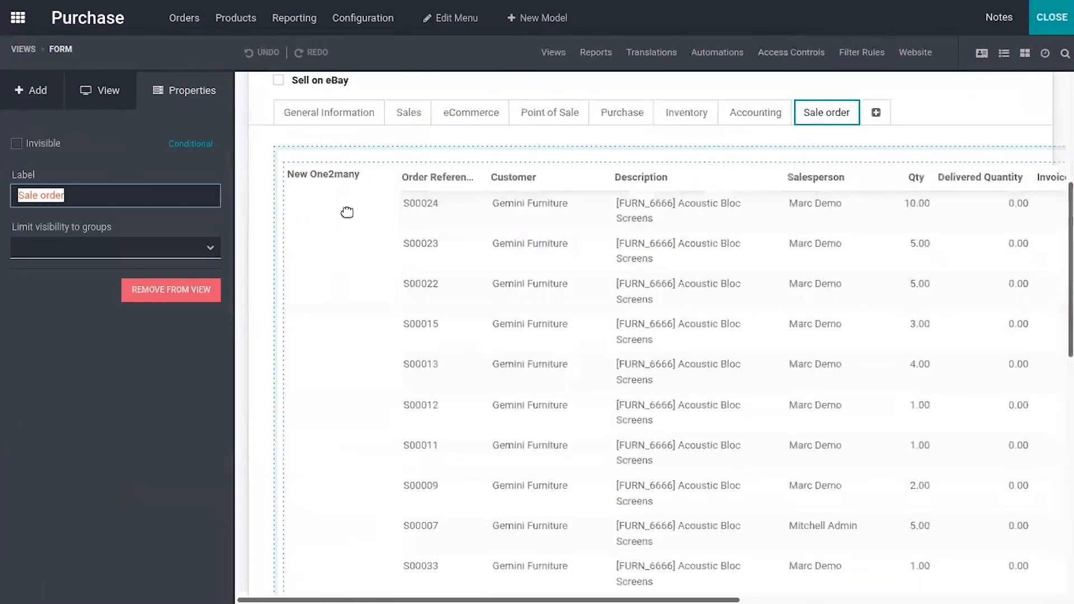
{"action": "left_click", "coordinate": [306, 177]}
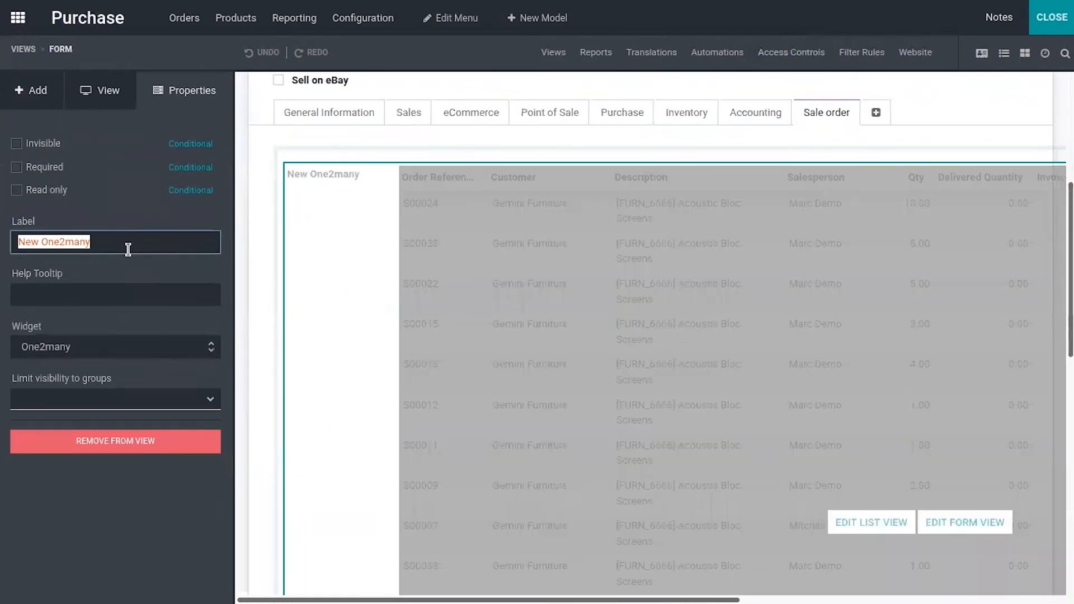
{"action": "key", "text": "BackSpace"}
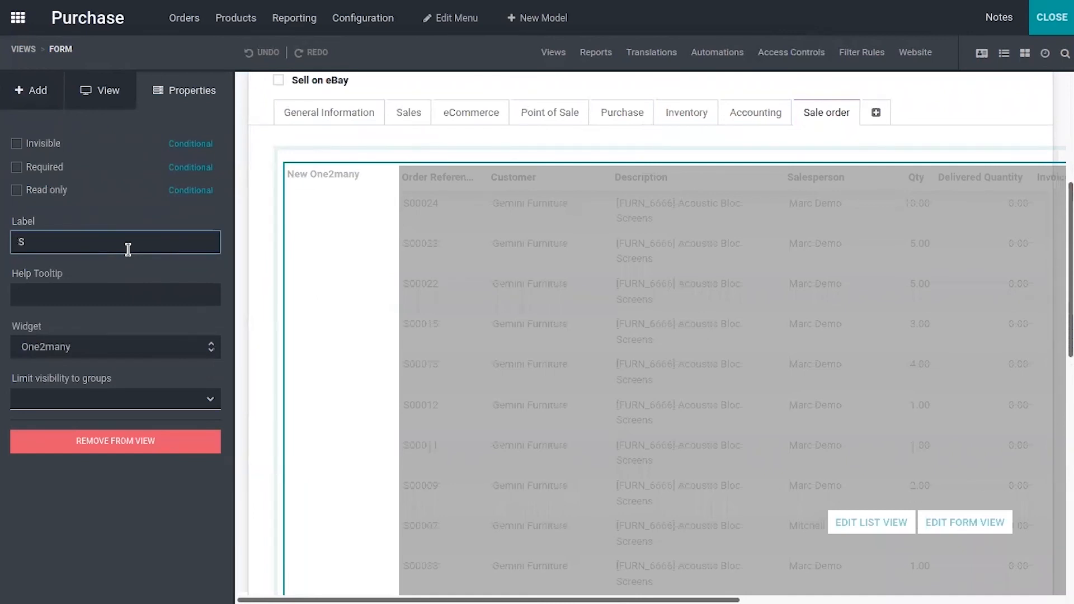
{"action": "type", "text": "Sale"}
{"action": "key", "text": "BackSpace"}
{"action": "key", "text": "BackSpace"}
{"action": "key", "text": "BackSpace"}
{"action": "type", "text": "Line"}
{"action": "left_click", "coordinate": [258, 135]}
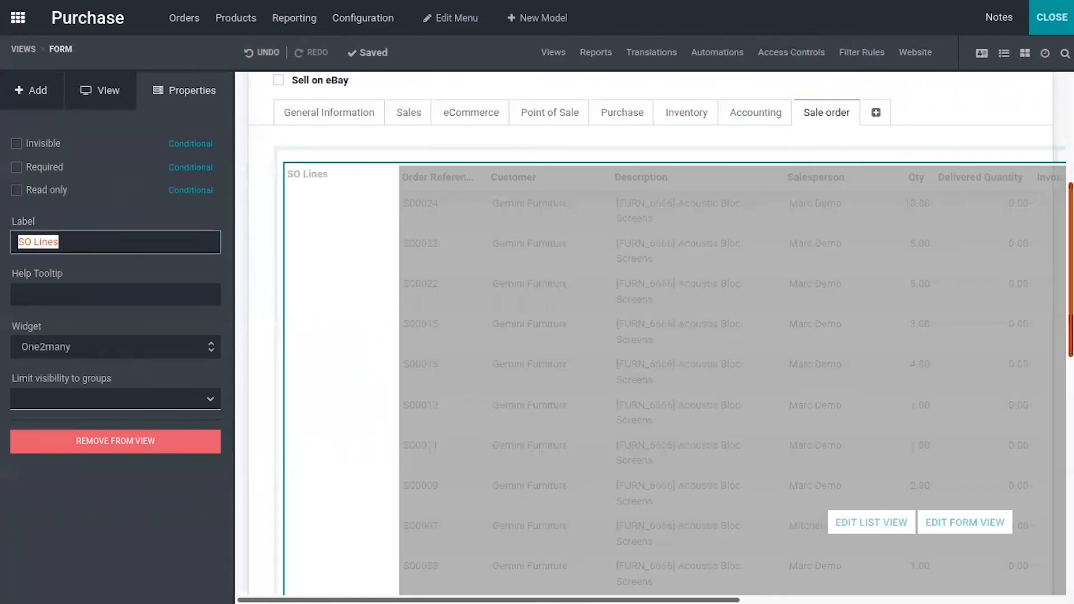
{"action": "scroll", "coordinate": [649, 336], "scroll_direction": "up", "scroll_amount": 3}
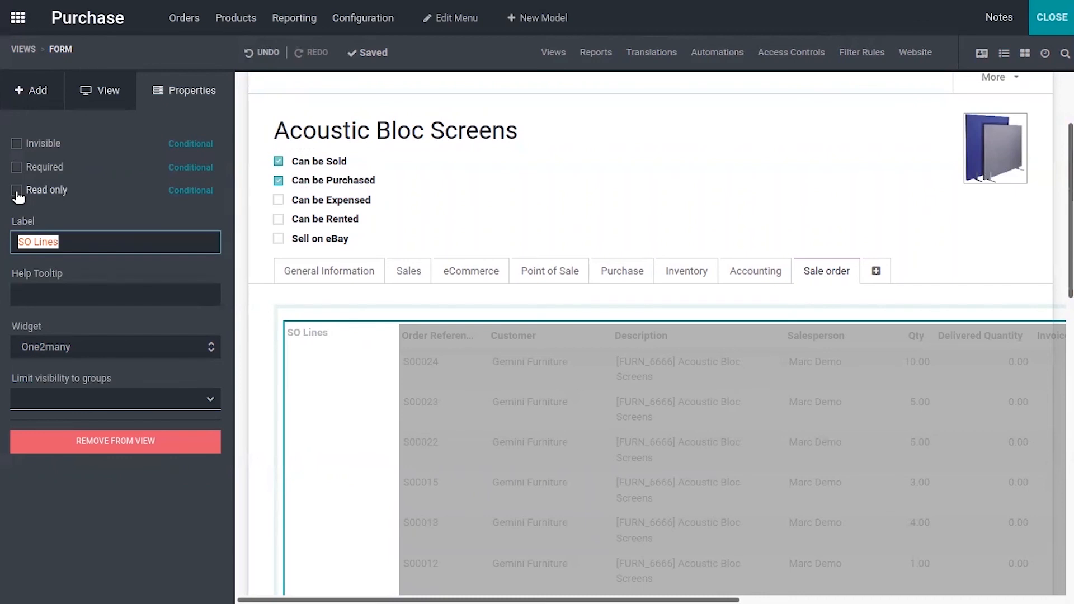
{"action": "left_click", "coordinate": [17, 191]}
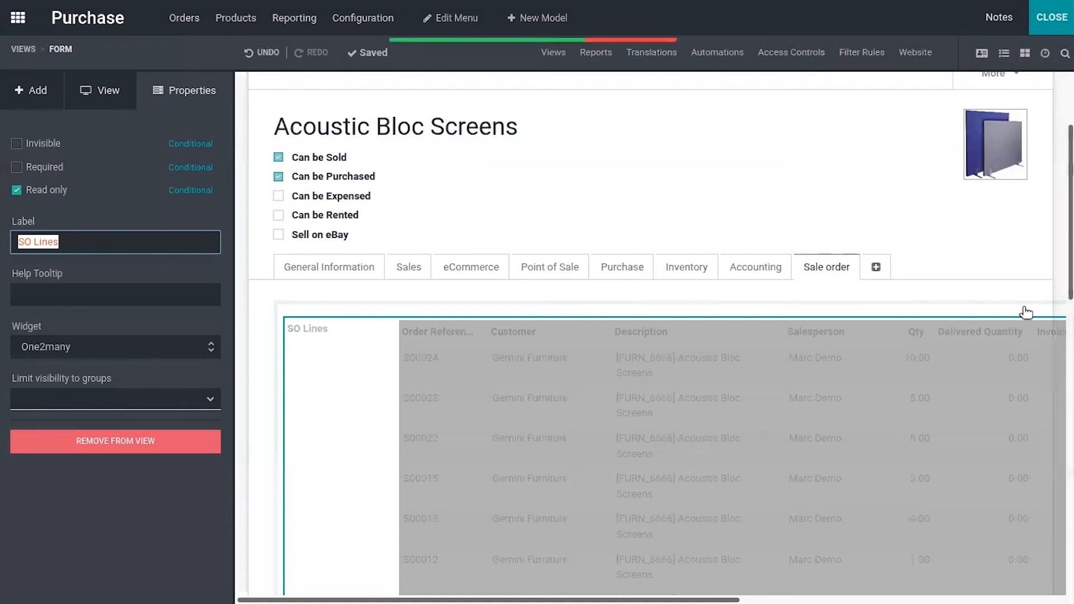
Open the SO Lines list subview for editing and remove the To Invoice Quantity column.
{"action": "left_click_drag", "start_coordinate": [1071, 273], "coordinate": [1071, 359]}
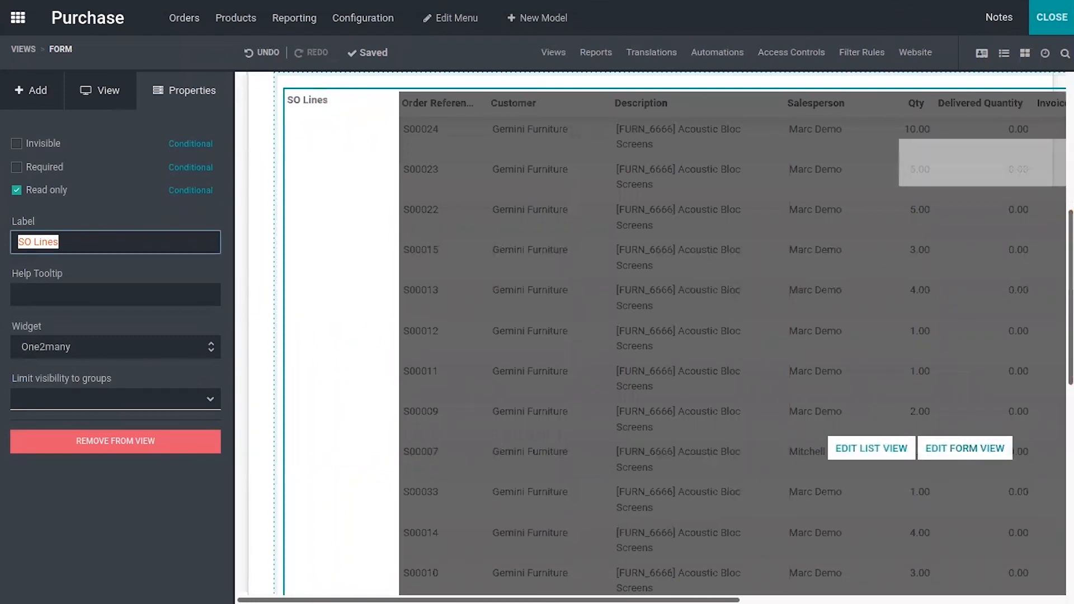
{"action": "left_click", "coordinate": [856, 456]}
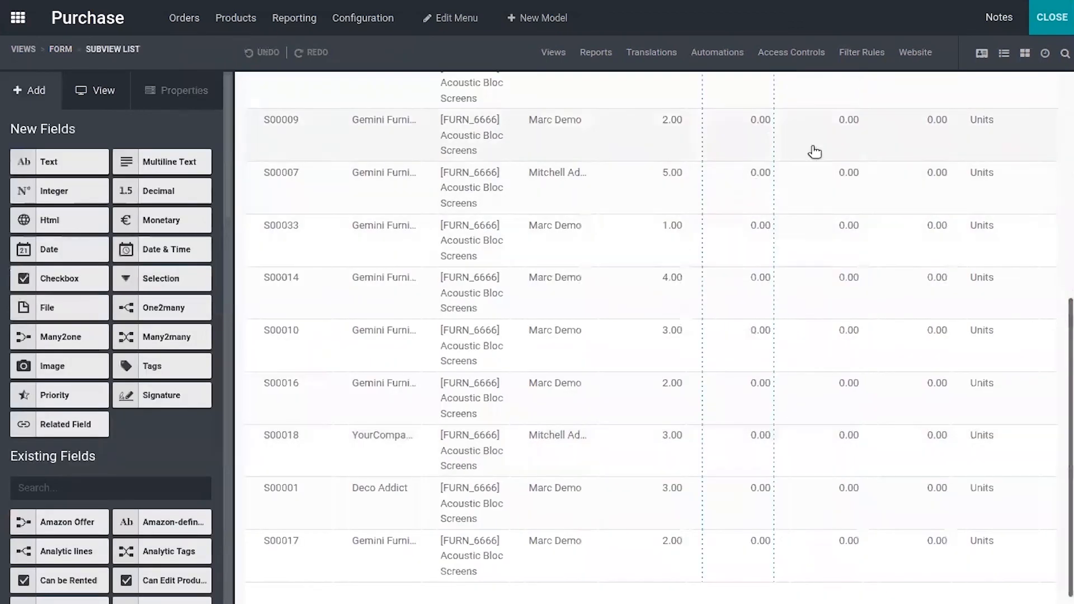
{"action": "left_click_drag", "start_coordinate": [1070, 473], "coordinate": [1070, 216]}
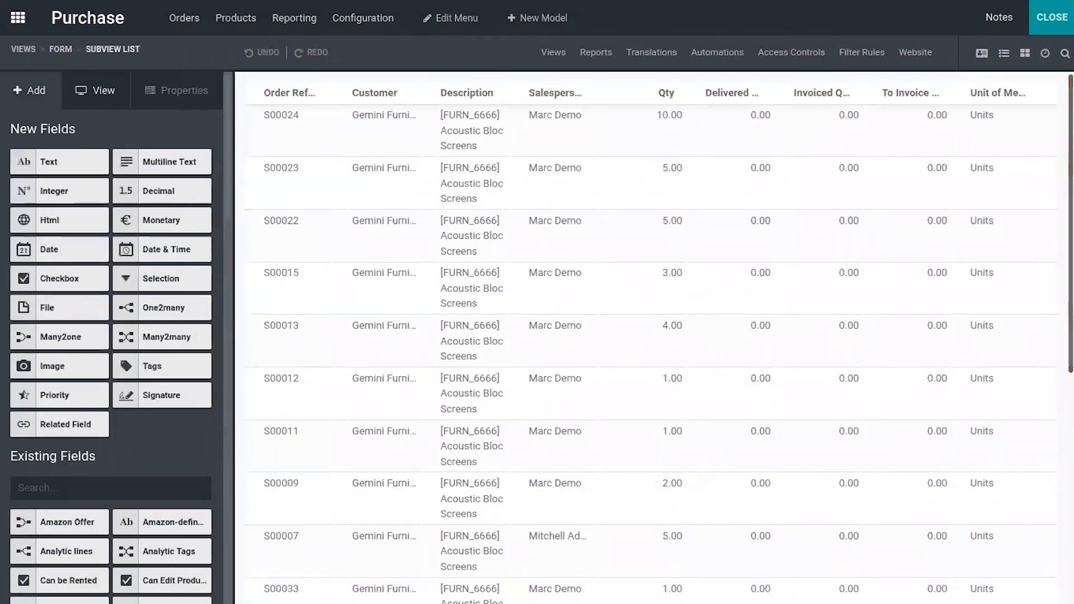
{"action": "left_click", "coordinate": [890, 90]}
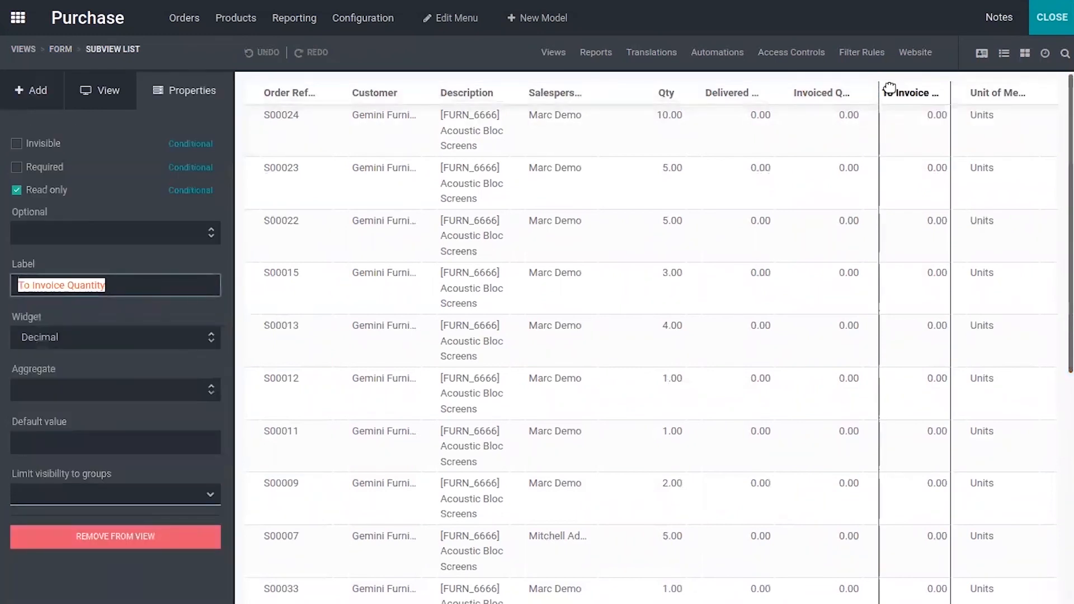
{"action": "left_click", "coordinate": [129, 537]}
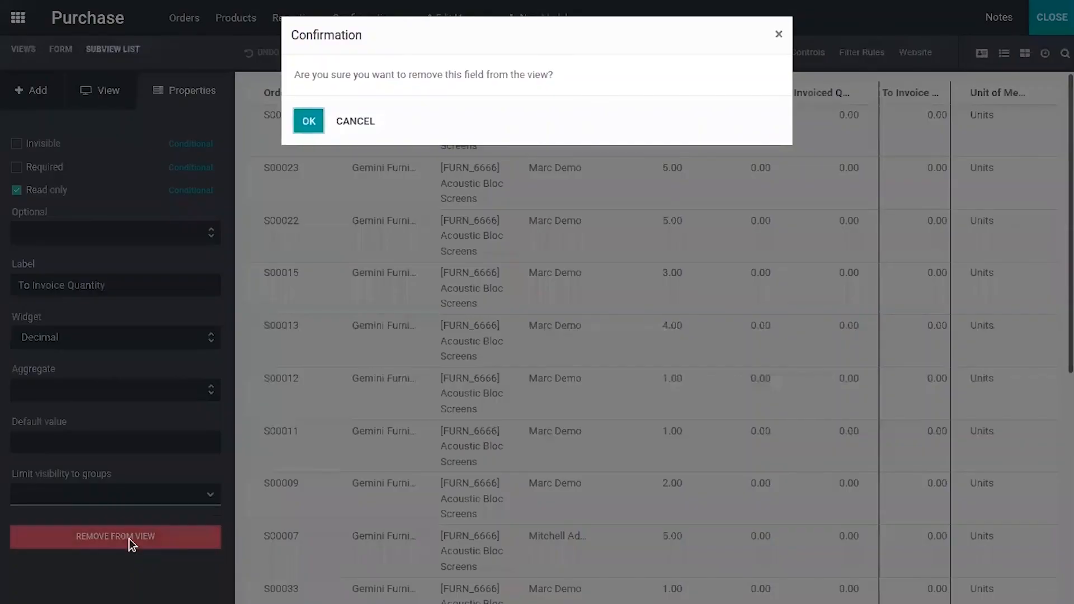
{"action": "left_click", "coordinate": [301, 123]}
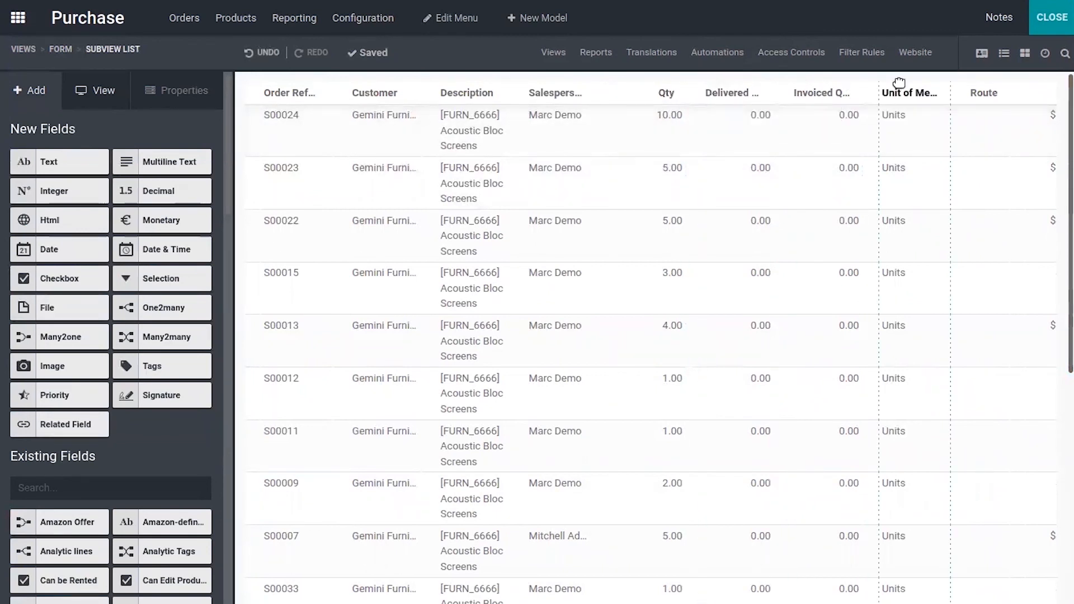
Remove the Route column from the SO Lines list subview and return to the main form.
{"action": "left_click", "coordinate": [995, 88]}
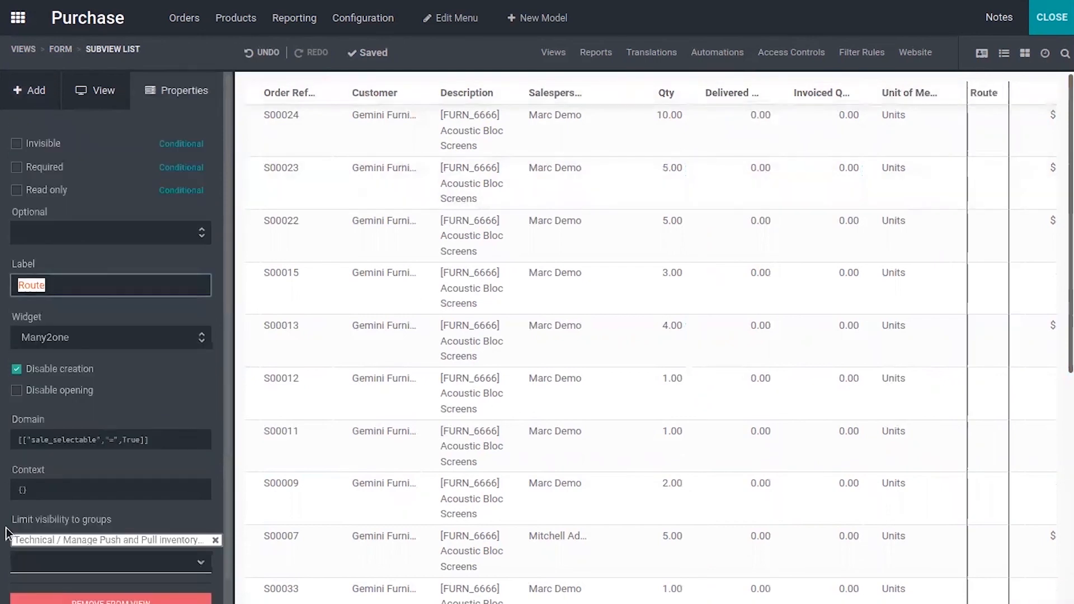
{"action": "left_click", "coordinate": [77, 596]}
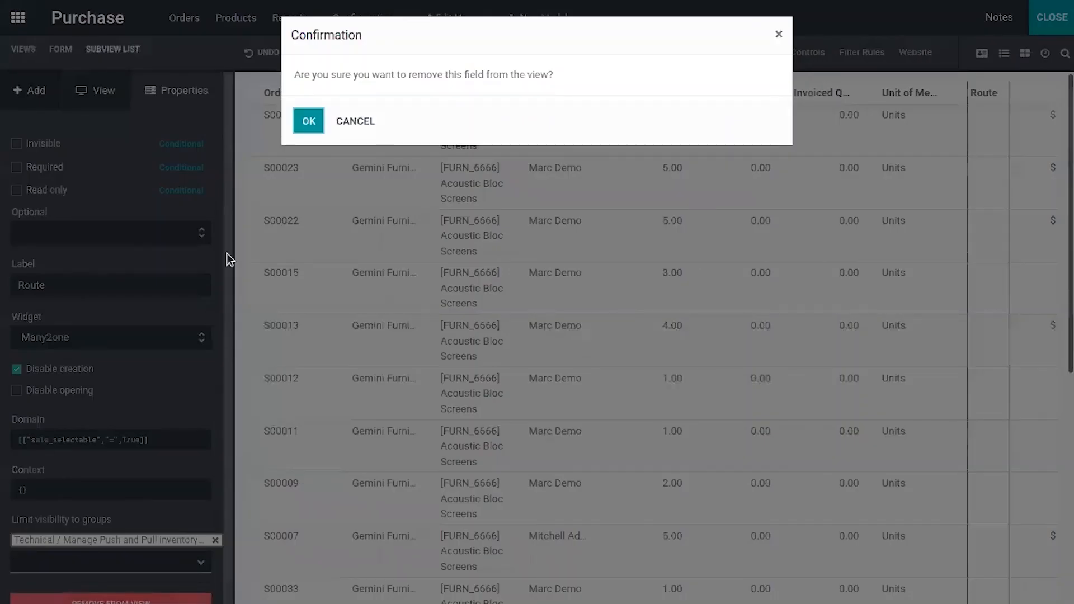
{"action": "left_click", "coordinate": [315, 120]}
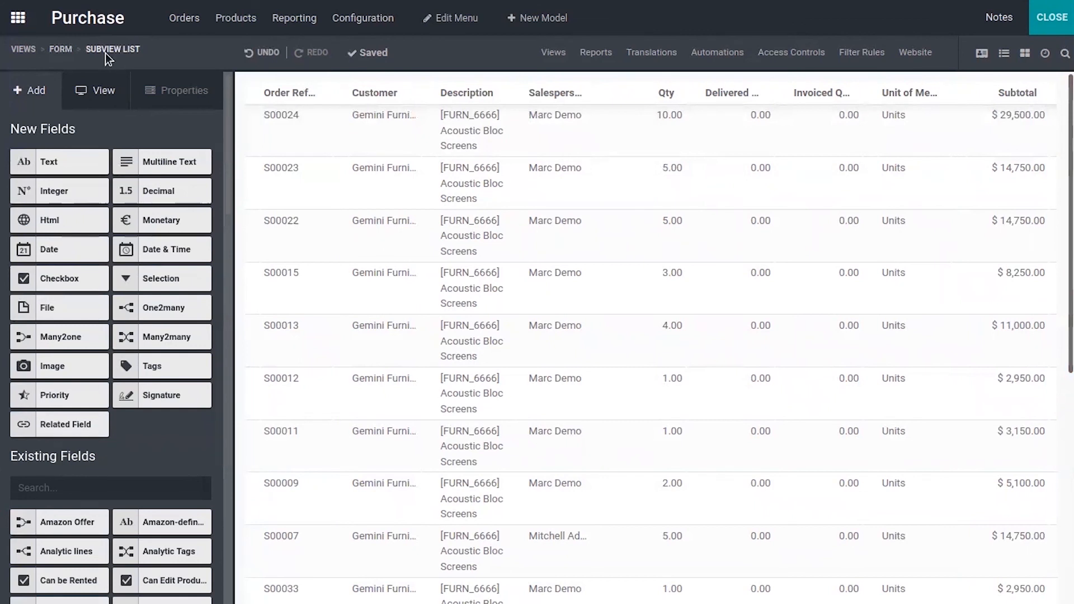
{"action": "left_click", "coordinate": [61, 49]}
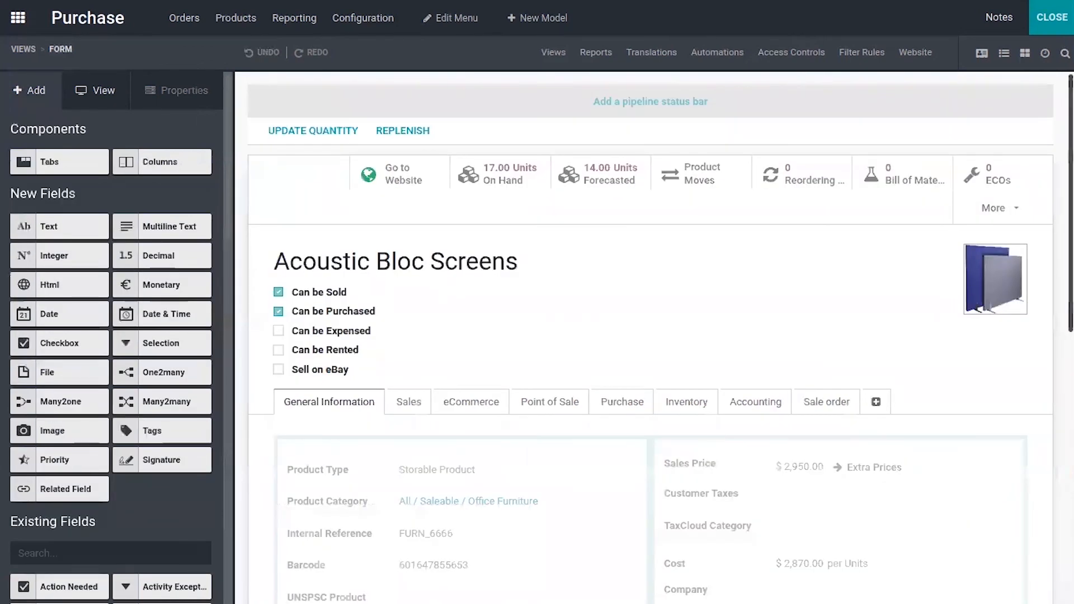
Open the form subview of the SO Lines field on the Sale order page for editing.
{"action": "scroll", "coordinate": [649, 336], "scroll_direction": "down", "scroll_amount": 3}
{"action": "scroll", "coordinate": [466, 247], "scroll_direction": "up", "scroll_amount": 2}
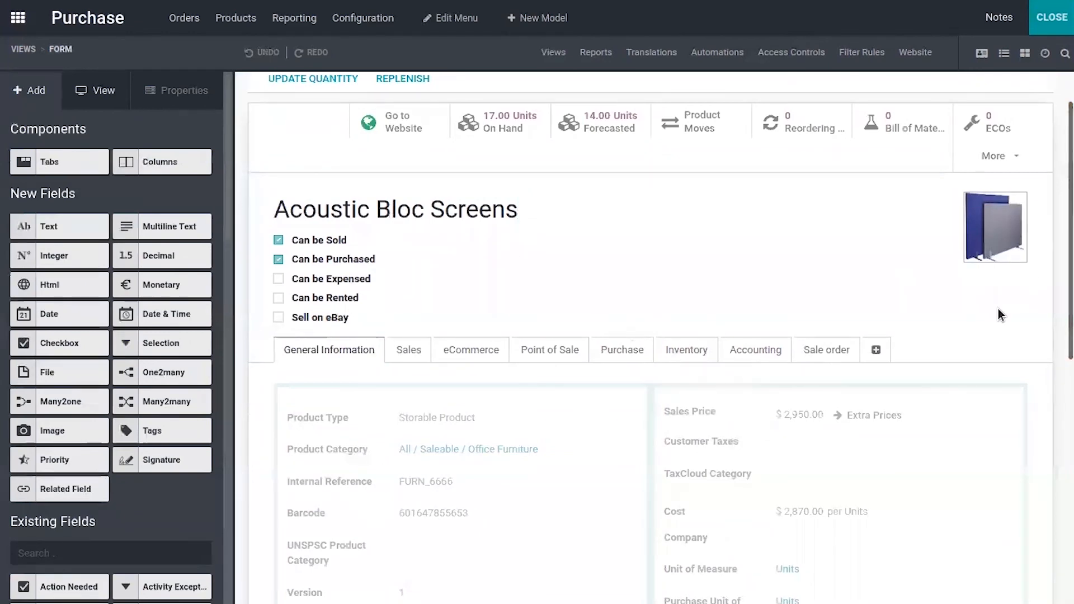
{"action": "left_click", "coordinate": [827, 348]}
{"action": "left_click_drag", "start_coordinate": [1070, 249], "coordinate": [1070, 350]}
{"action": "mouse_move", "coordinate": [1070, 299]}
{"action": "left_mouse_down"}
{"action": "mouse_move", "coordinate": [1070, 465]}
{"action": "mouse_move", "coordinate": [1071, 234]}
{"action": "mouse_move", "coordinate": [1071, 302]}
{"action": "mouse_move", "coordinate": [1071, 236]}
{"action": "mouse_move", "coordinate": [1071, 278]}
{"action": "left_mouse_up"}
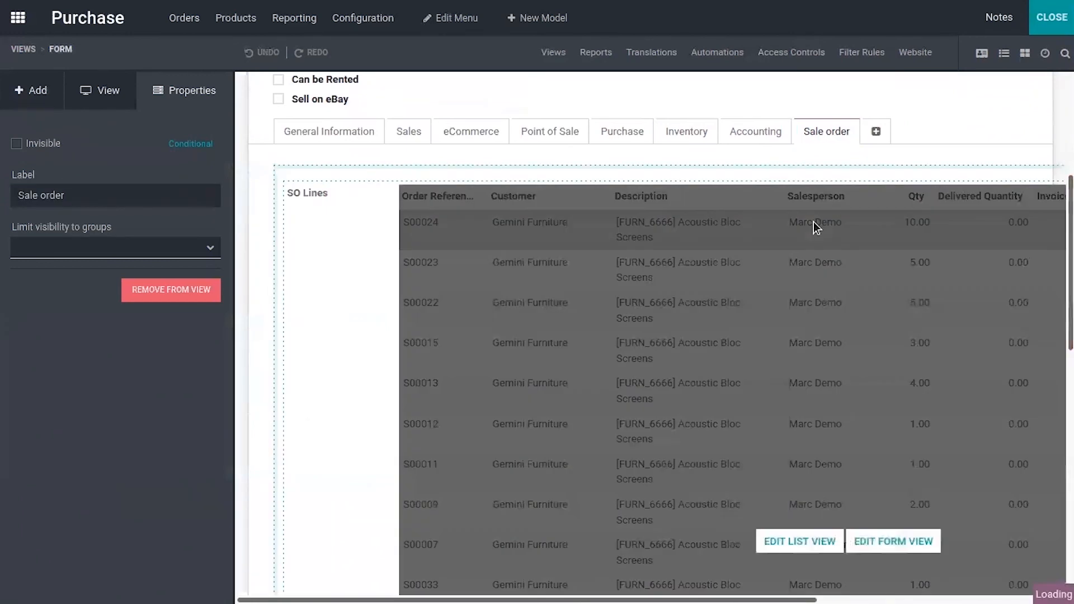
{"action": "left_click", "coordinate": [813, 222]}
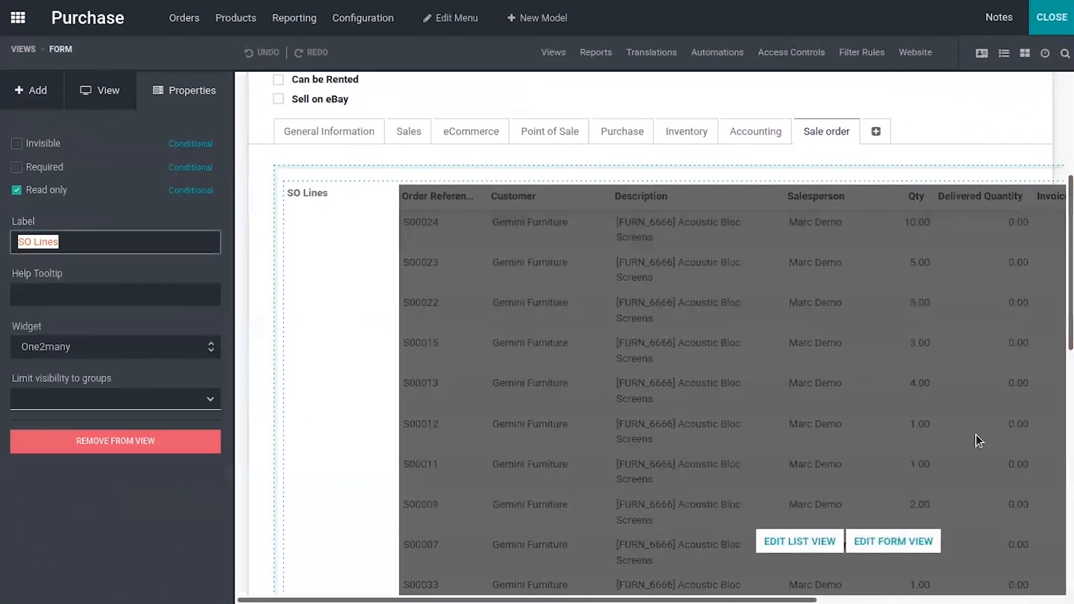
{"action": "left_click", "coordinate": [873, 542]}
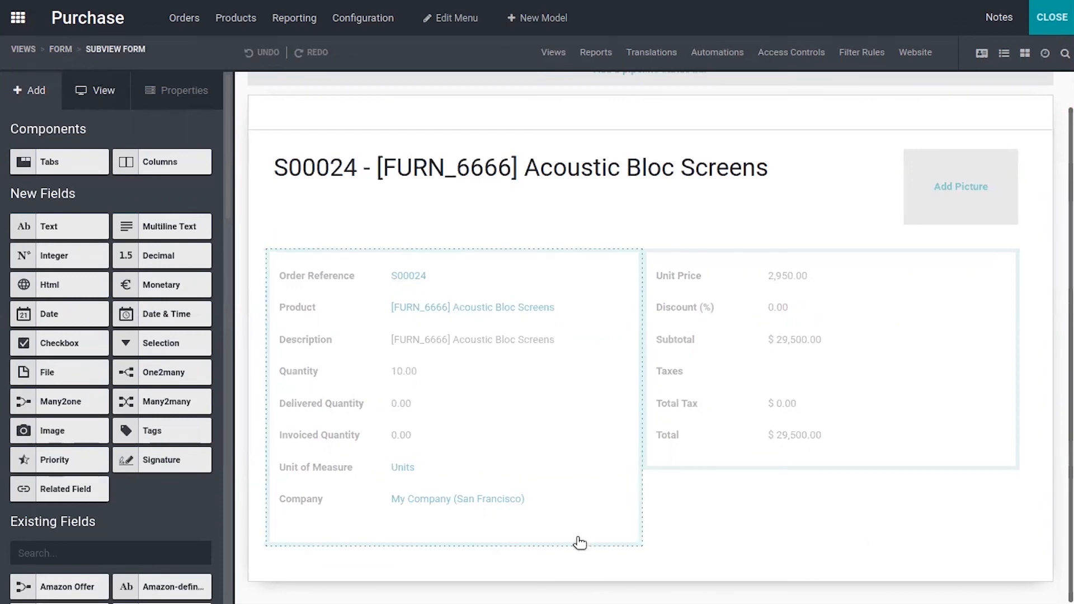
Remove the Total Tax field from the SO Lines form subview and return to the main product form.
{"action": "left_click", "coordinate": [701, 405]}
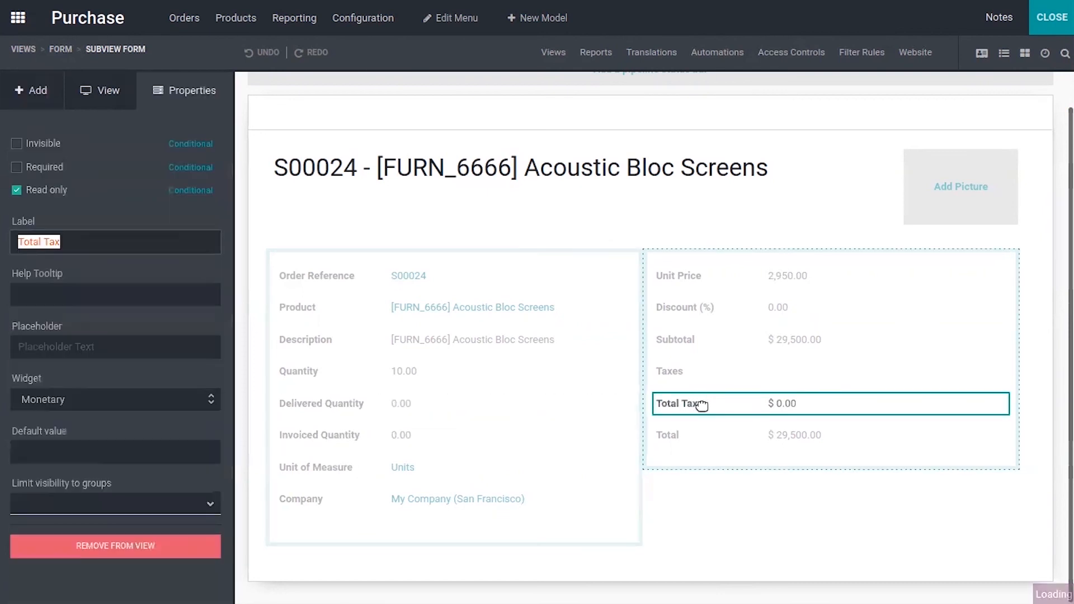
{"action": "left_click", "coordinate": [99, 545]}
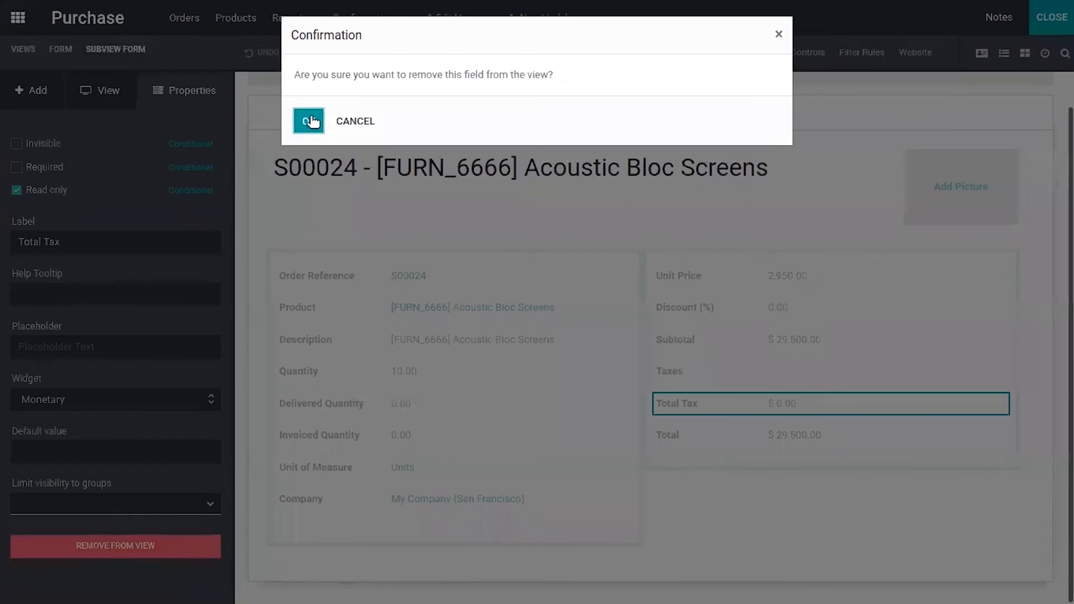
{"action": "left_click", "coordinate": [310, 120]}
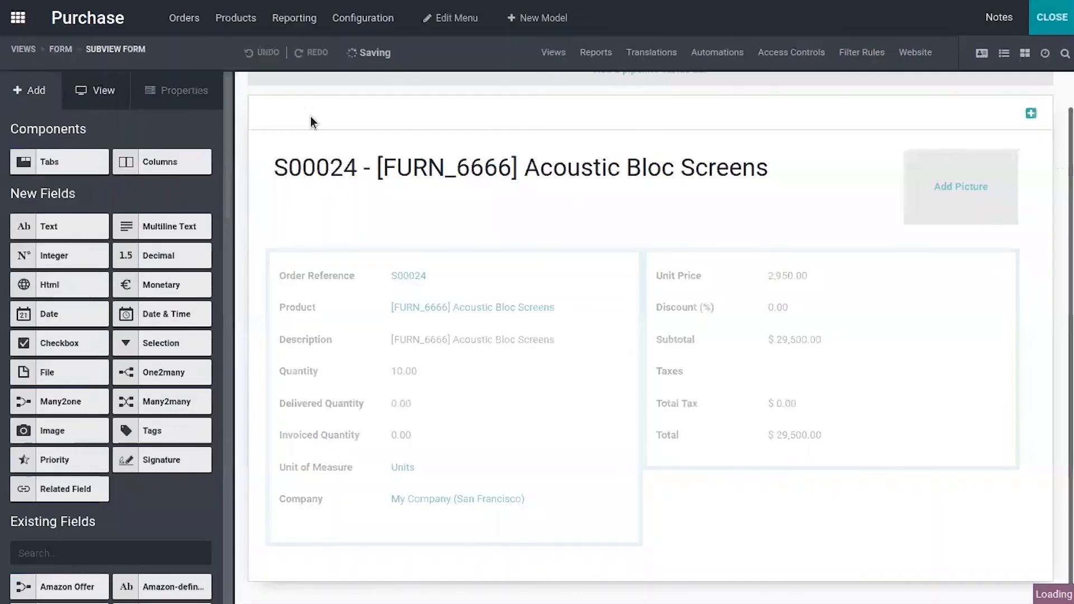
{"action": "left_click", "coordinate": [54, 51]}
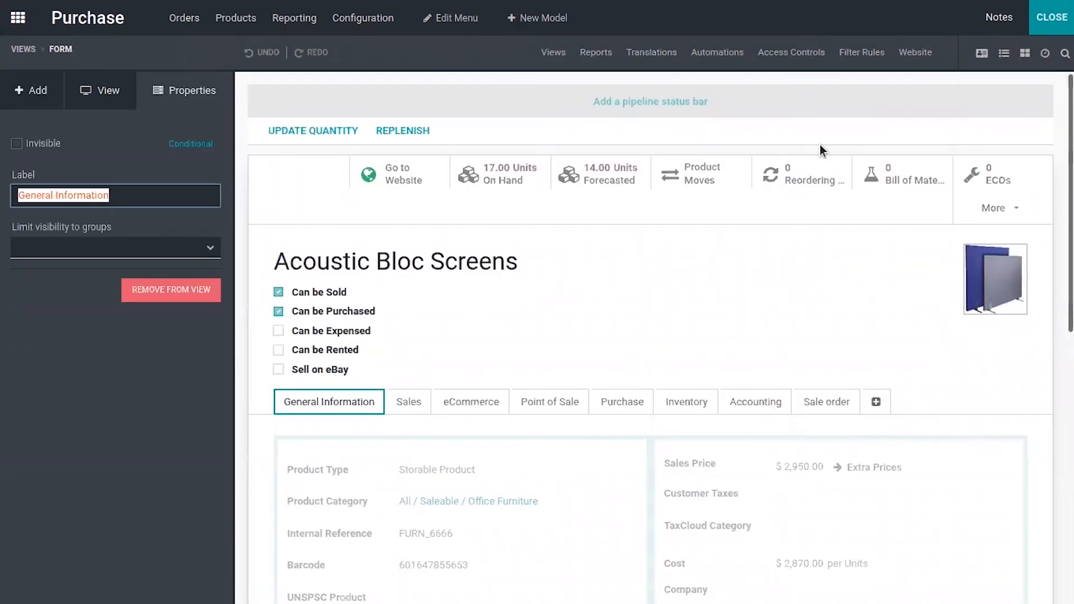
{"action": "scroll", "coordinate": [649, 335], "scroll_direction": "down", "scroll_amount": 3}
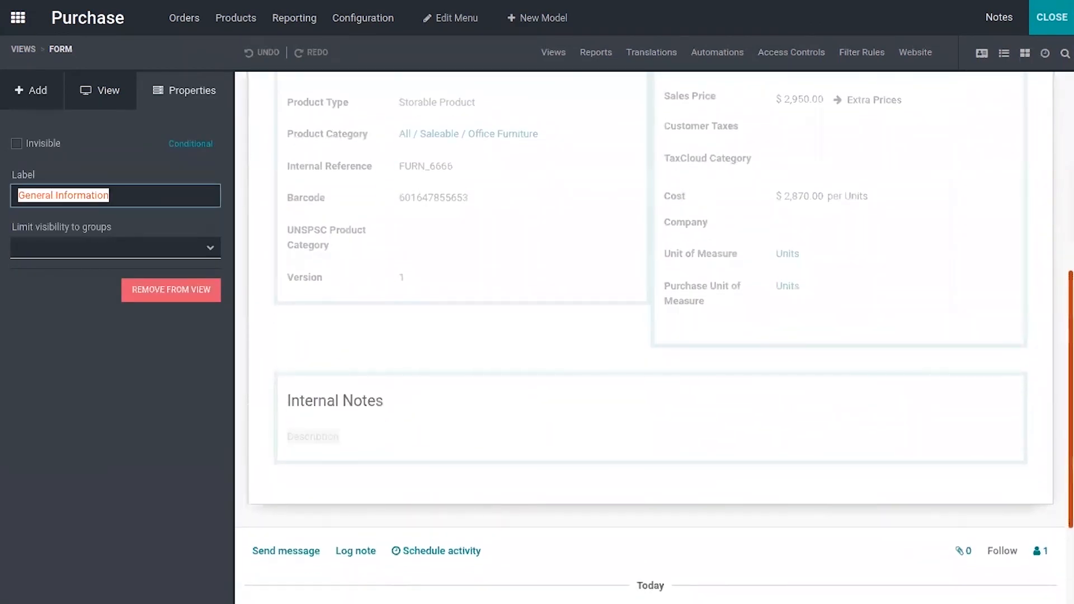
{"action": "scroll", "coordinate": [649, 336], "scroll_direction": "up", "scroll_amount": 7}
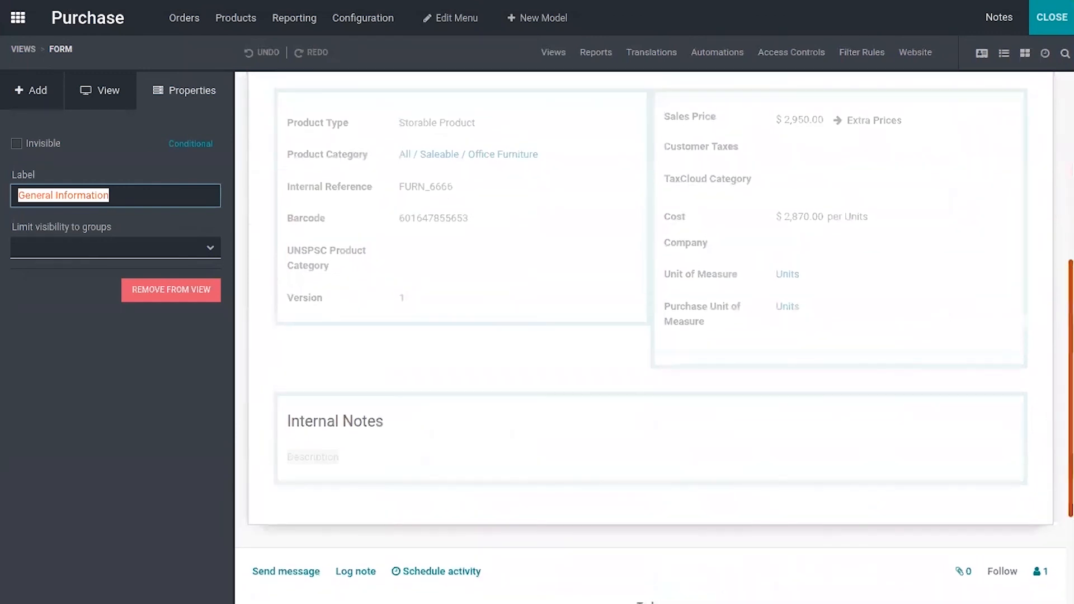